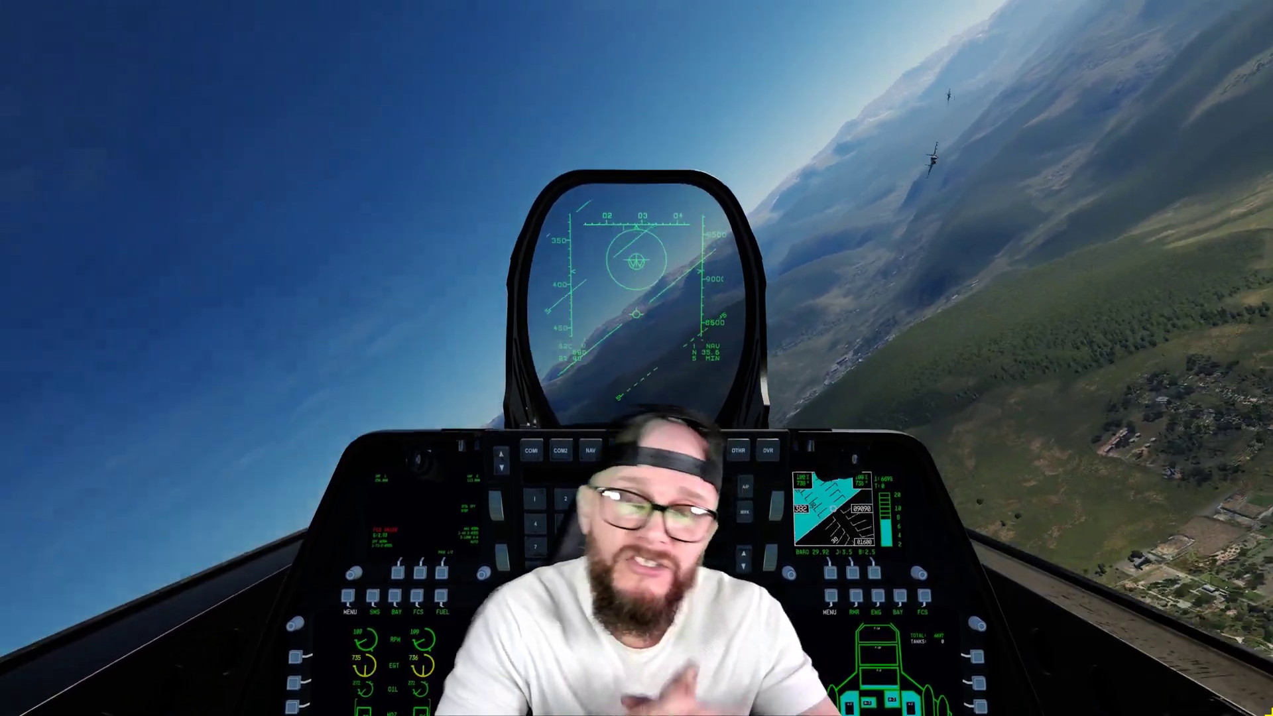
Fly the F-22 dogfight, switching between external views (F2/F3) and the cockpit (F1) until the Su-27 burns.
key("F3")
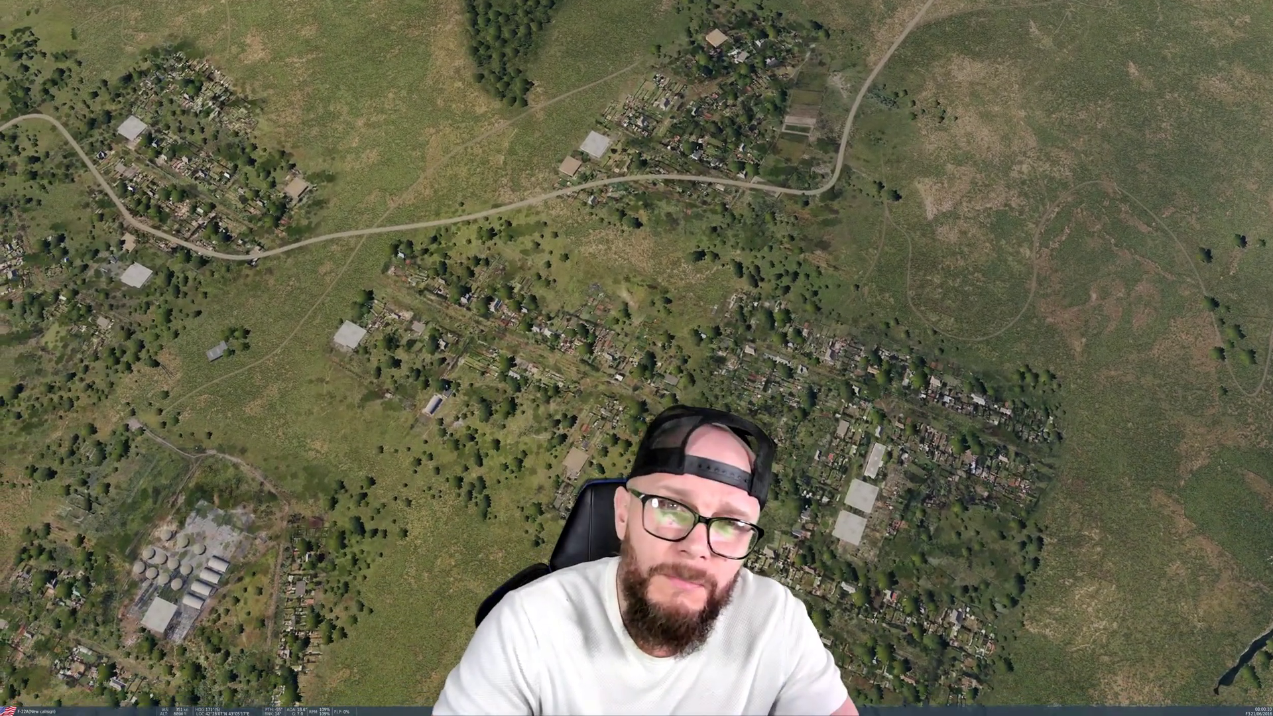
key("F1")
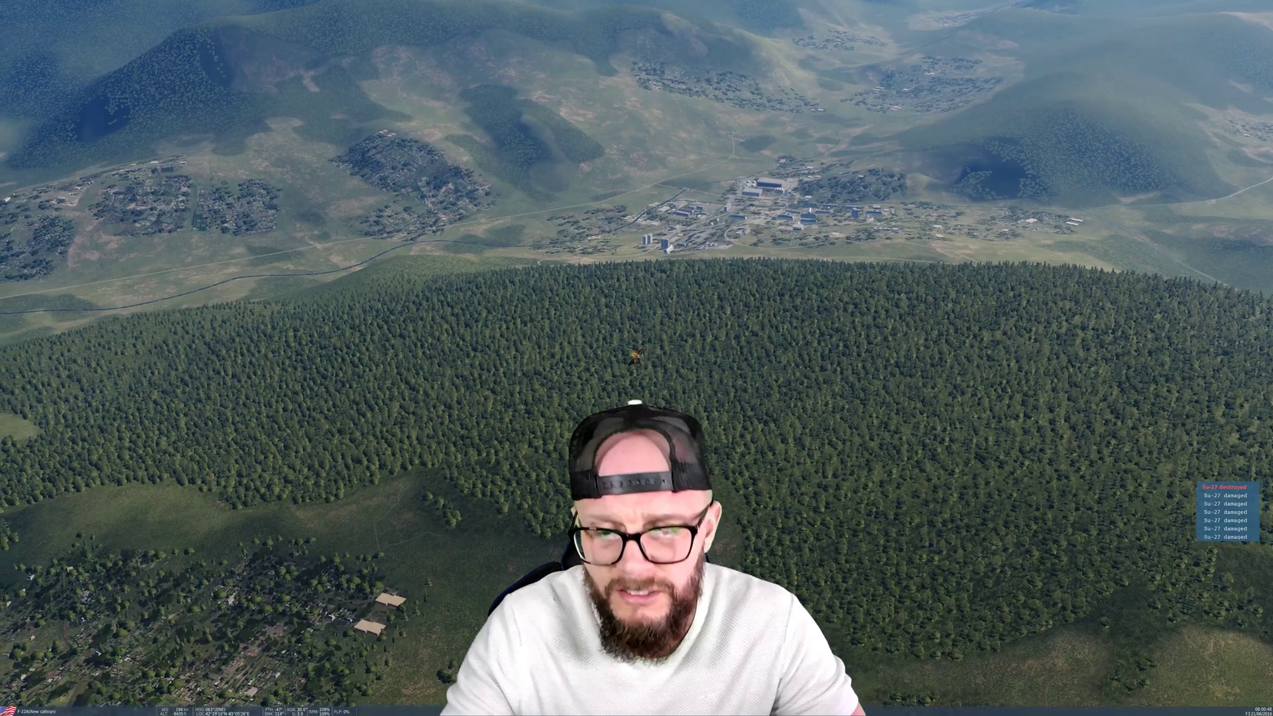
key("F1")
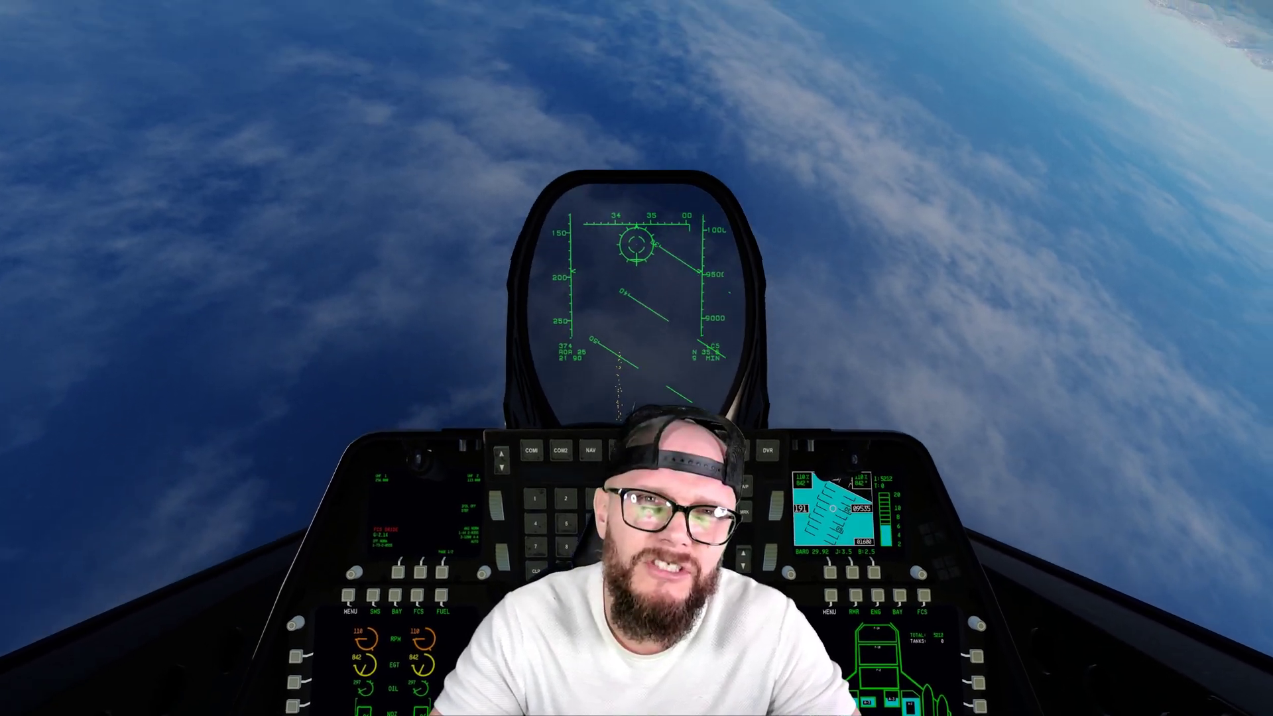
key("F2")
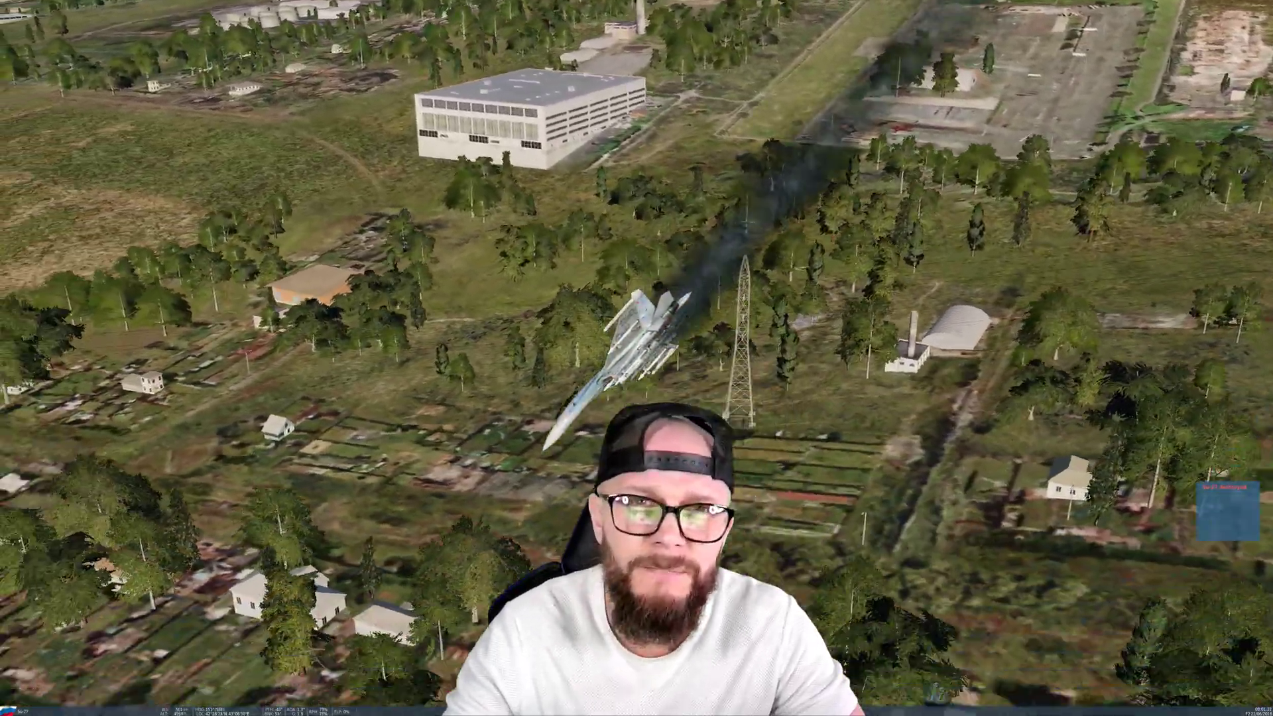
key("F1")
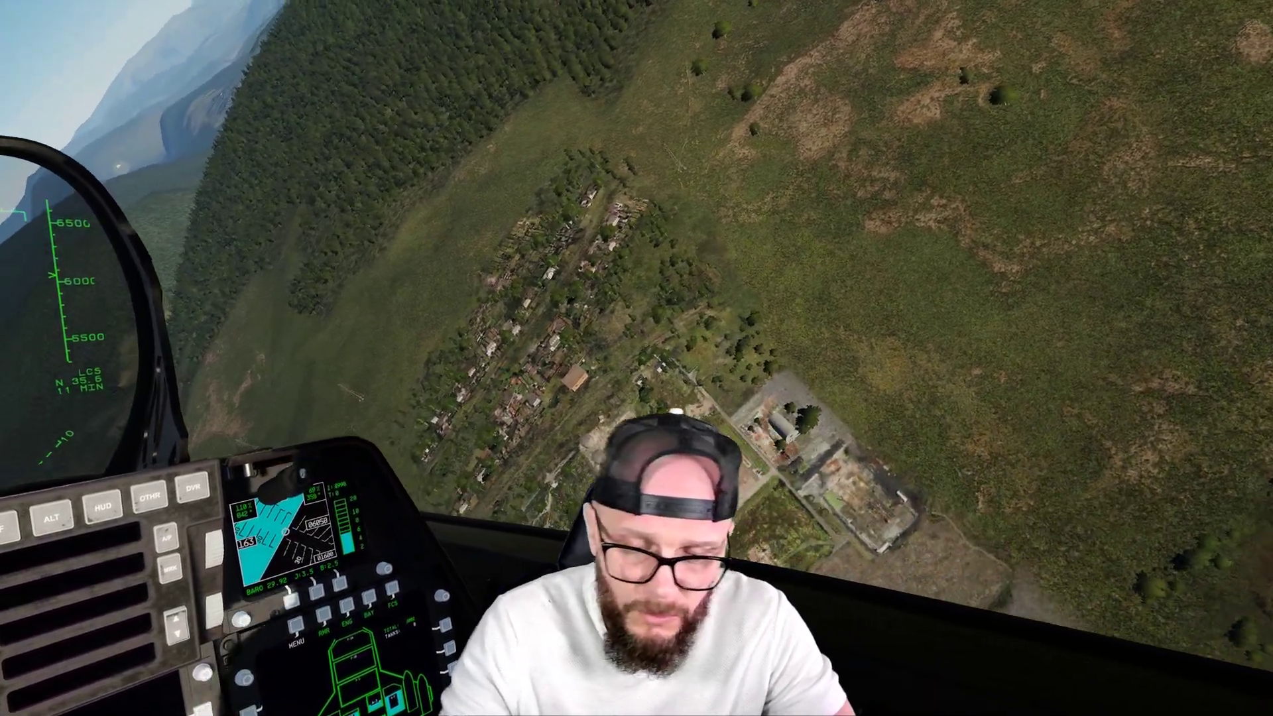
key("F2")
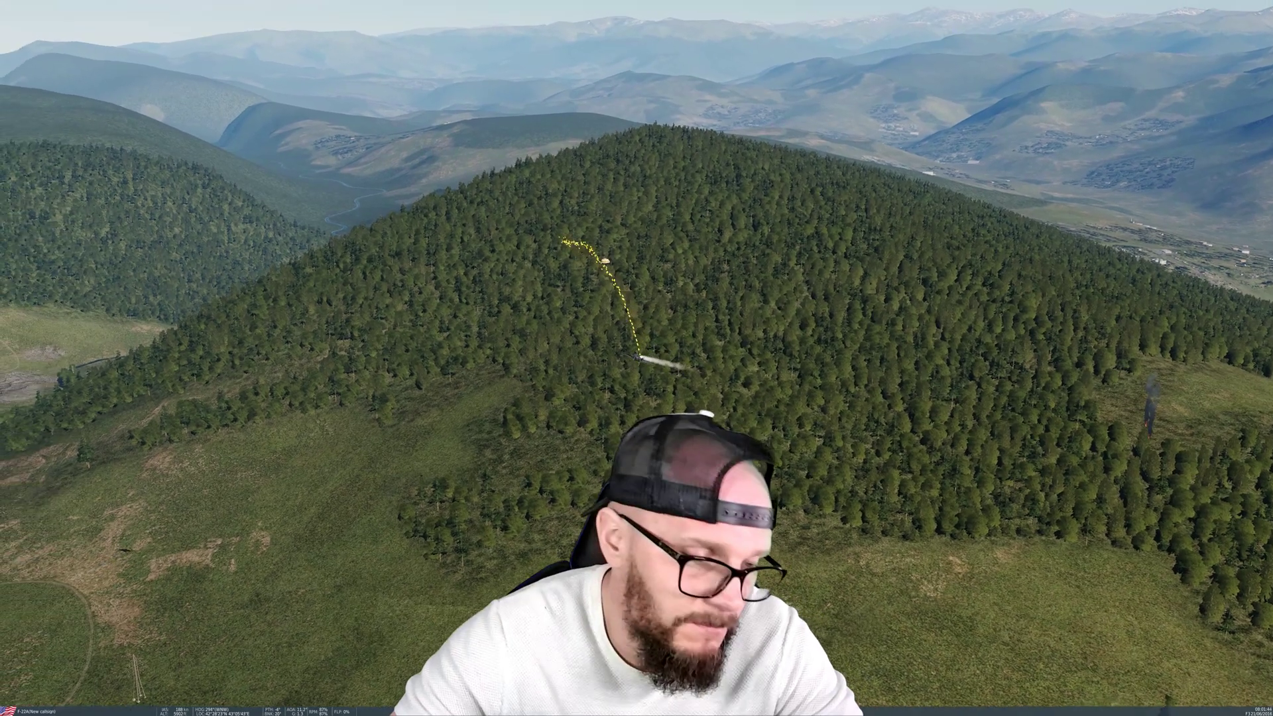
key("F1")
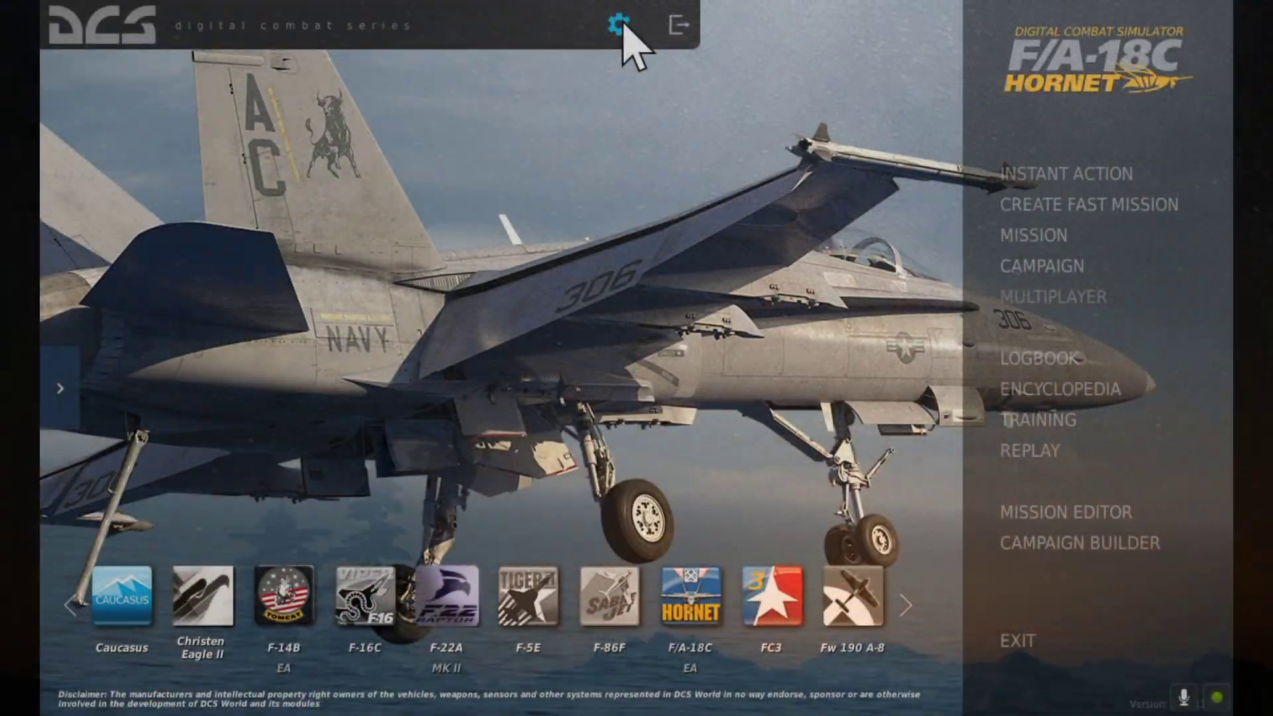
Open Options on the System tab, showing High textures, 1280x768, 2x MSAA and 4x anisotropic filtering.
left_click(621, 27)
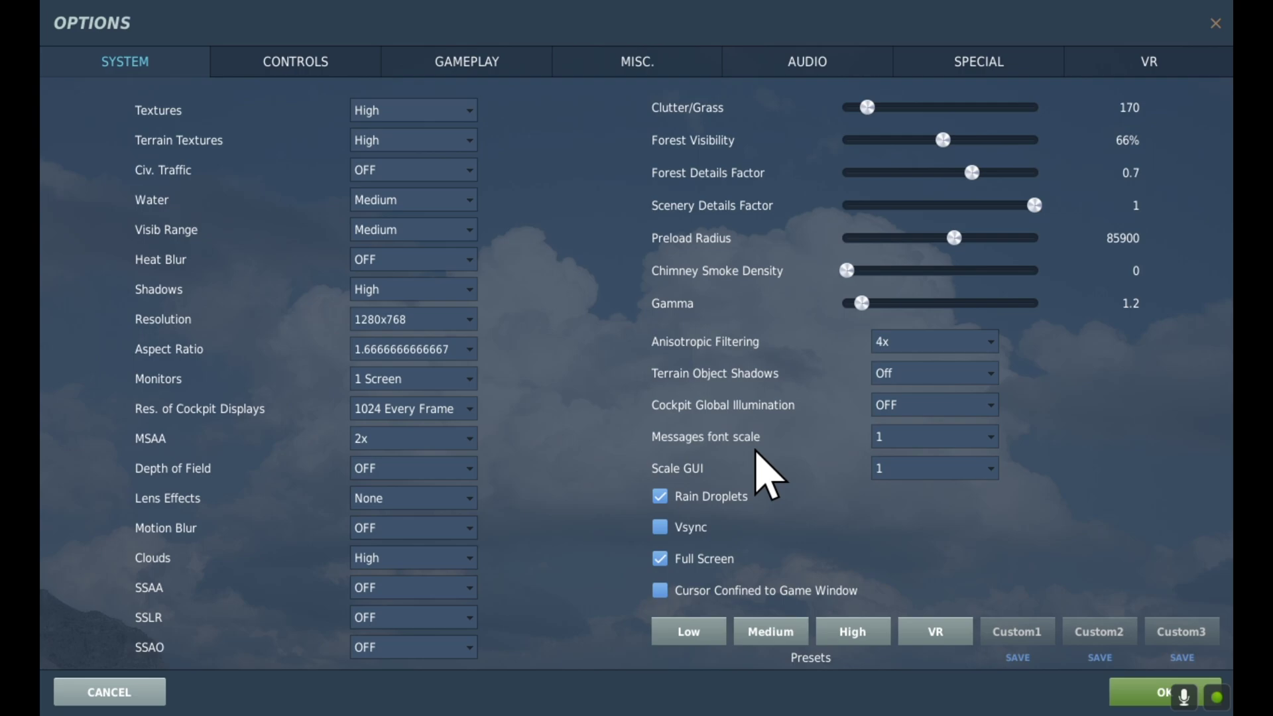
Uncheck Full Screen in the System options, leaving Vsync off and Rain Droplets on.
mouse_move(763, 465)
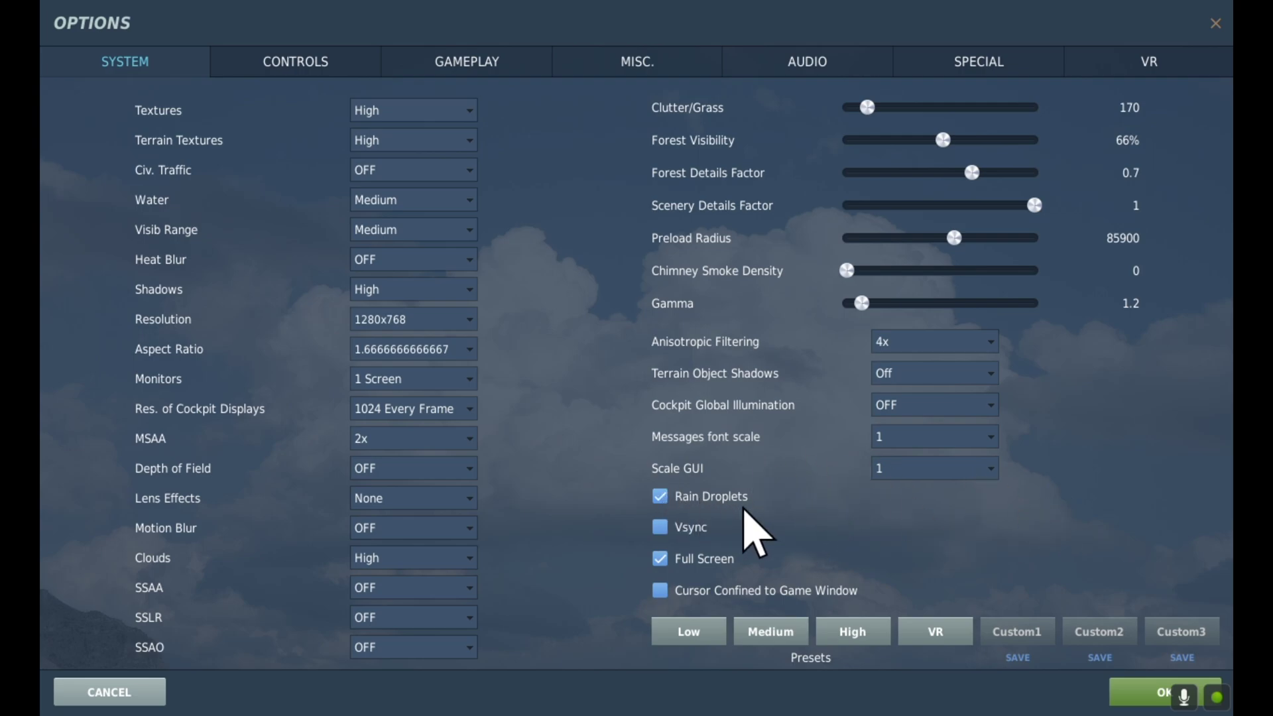
left_click(651, 559)
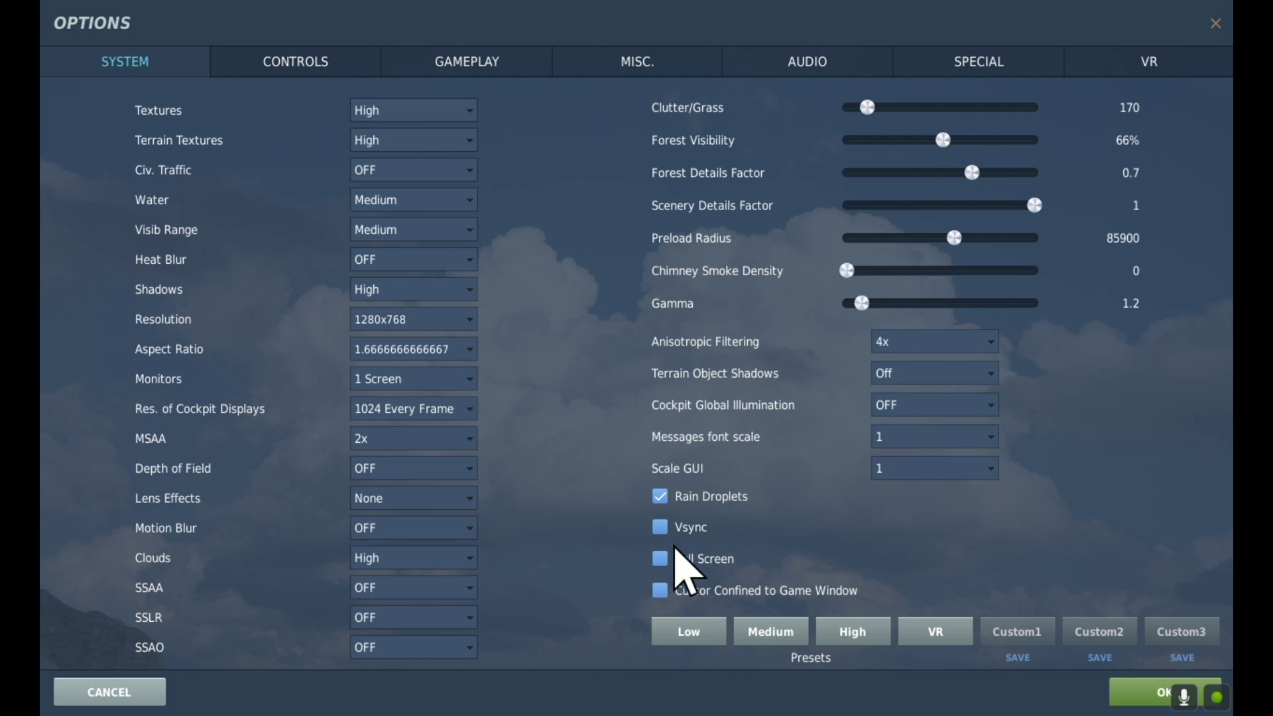
Check the VR tab at Pixel Density 1.0 and confirm the options with OK.
left_click(1171, 71)
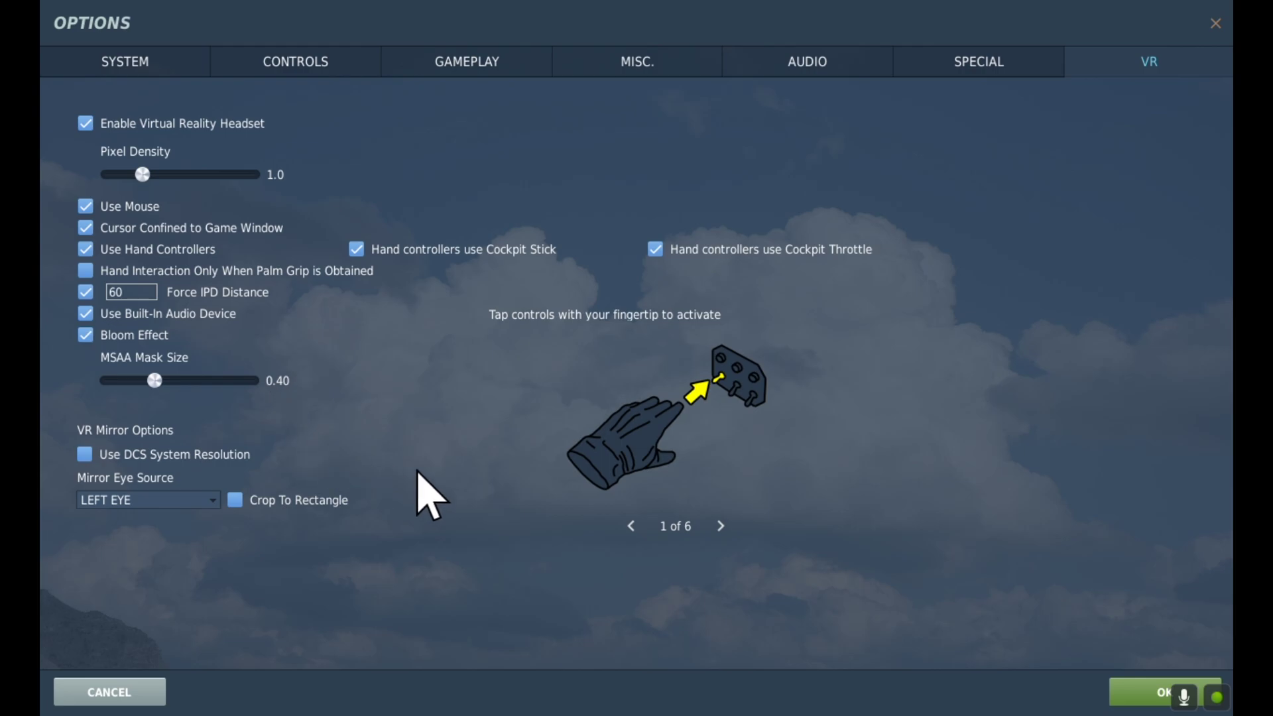
left_click(1153, 696)
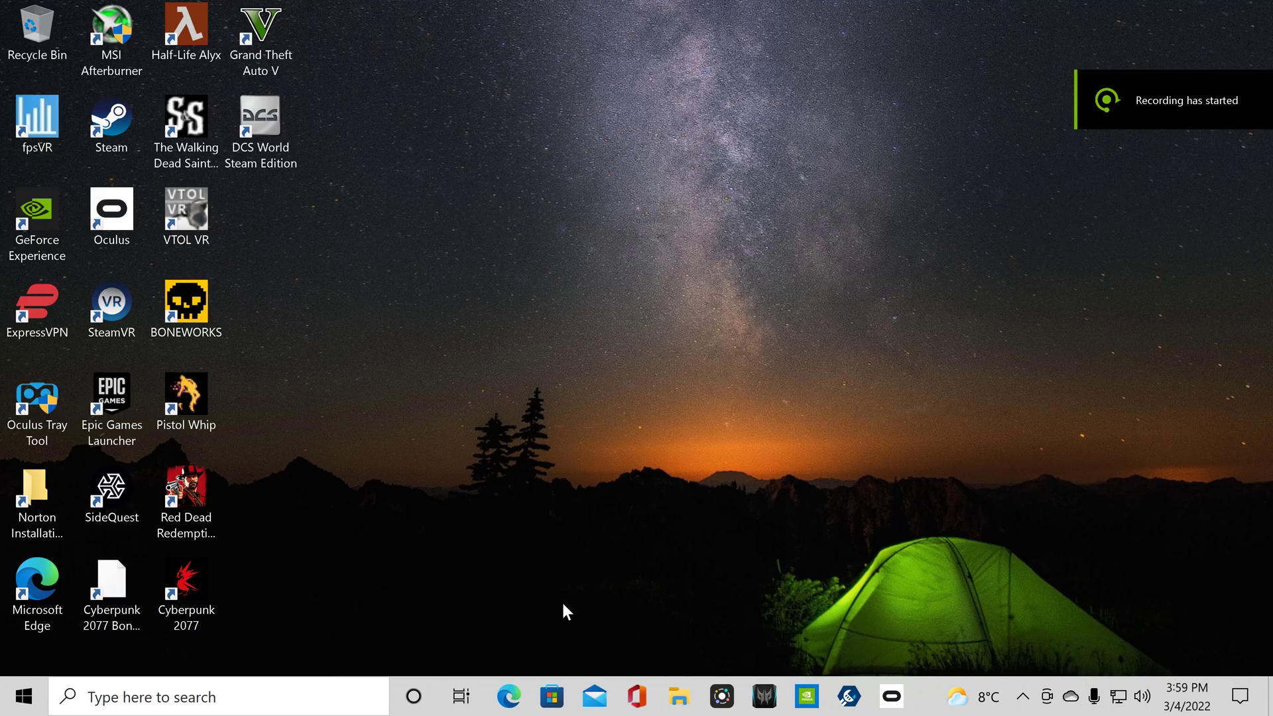
Review NVIDIA's global 3D settings down to the VR entries (Vertical sync Fast, maximum performance power mode).
left_click(806, 696)
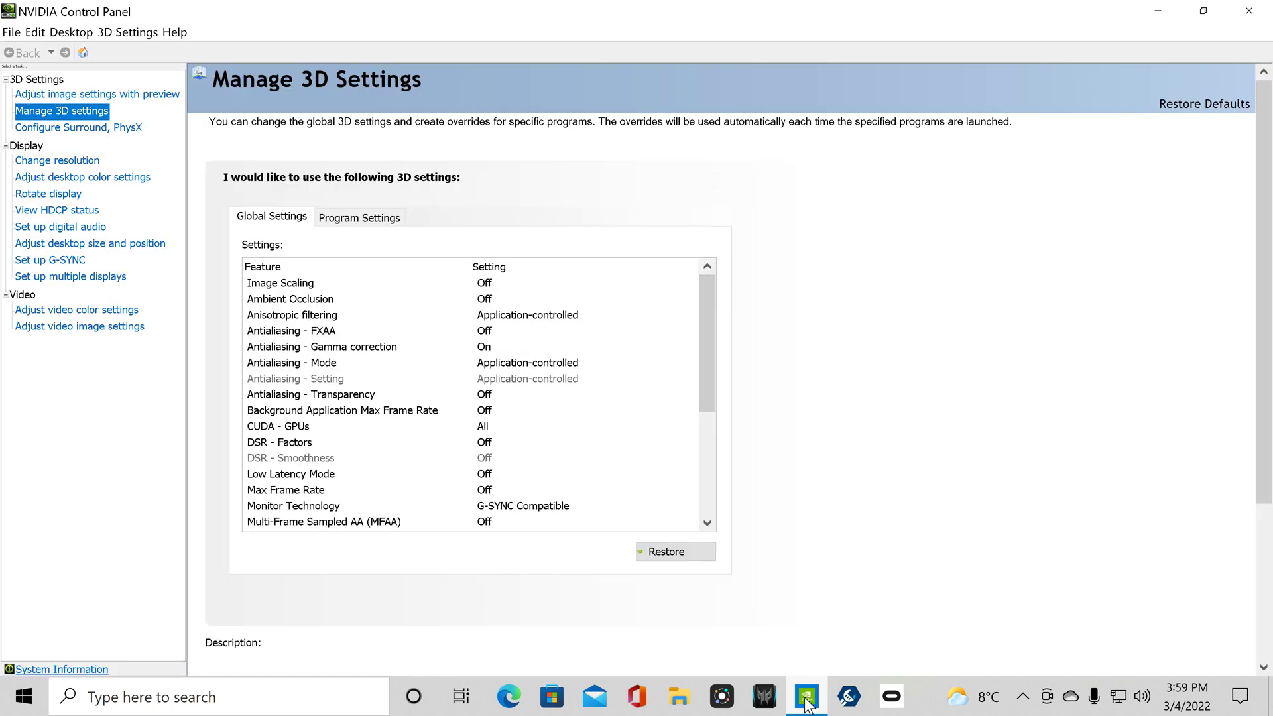
left_click_drag(710, 317, 714, 442)
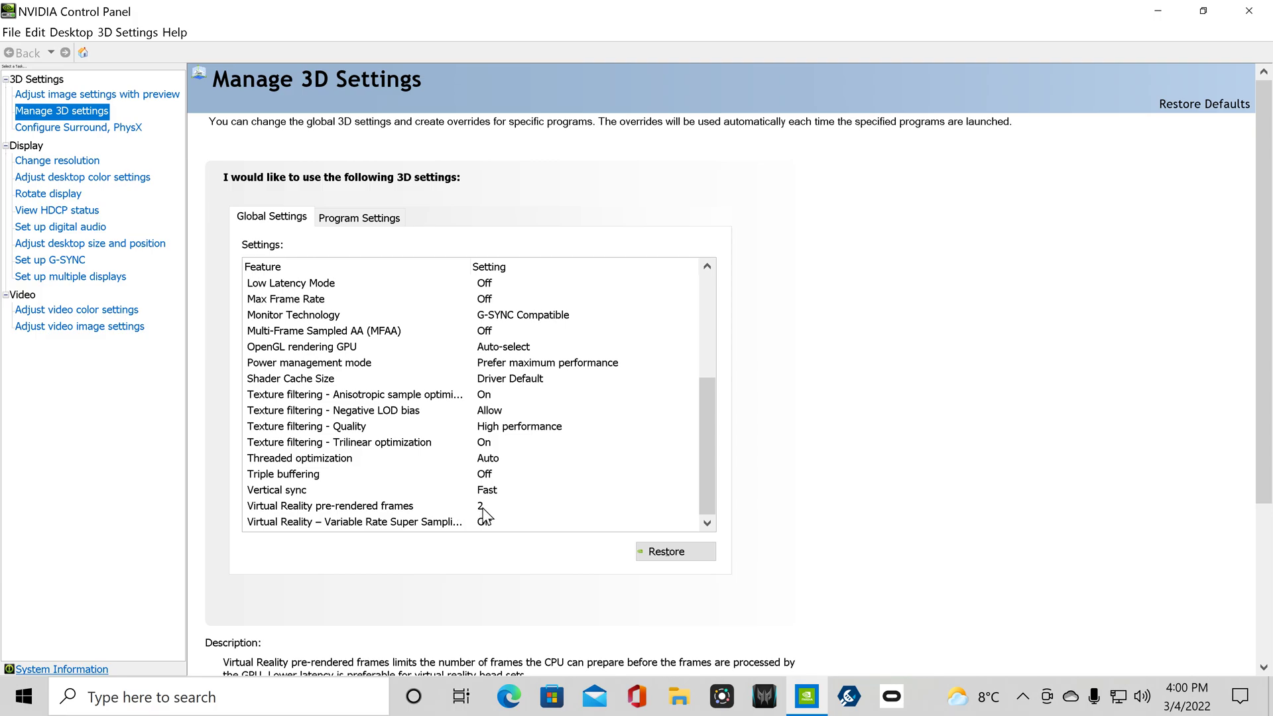
mouse_move(1267, 256)
left_mouse_down()
mouse_move(1269, 421)
mouse_move(1251, 250)
left_mouse_up()
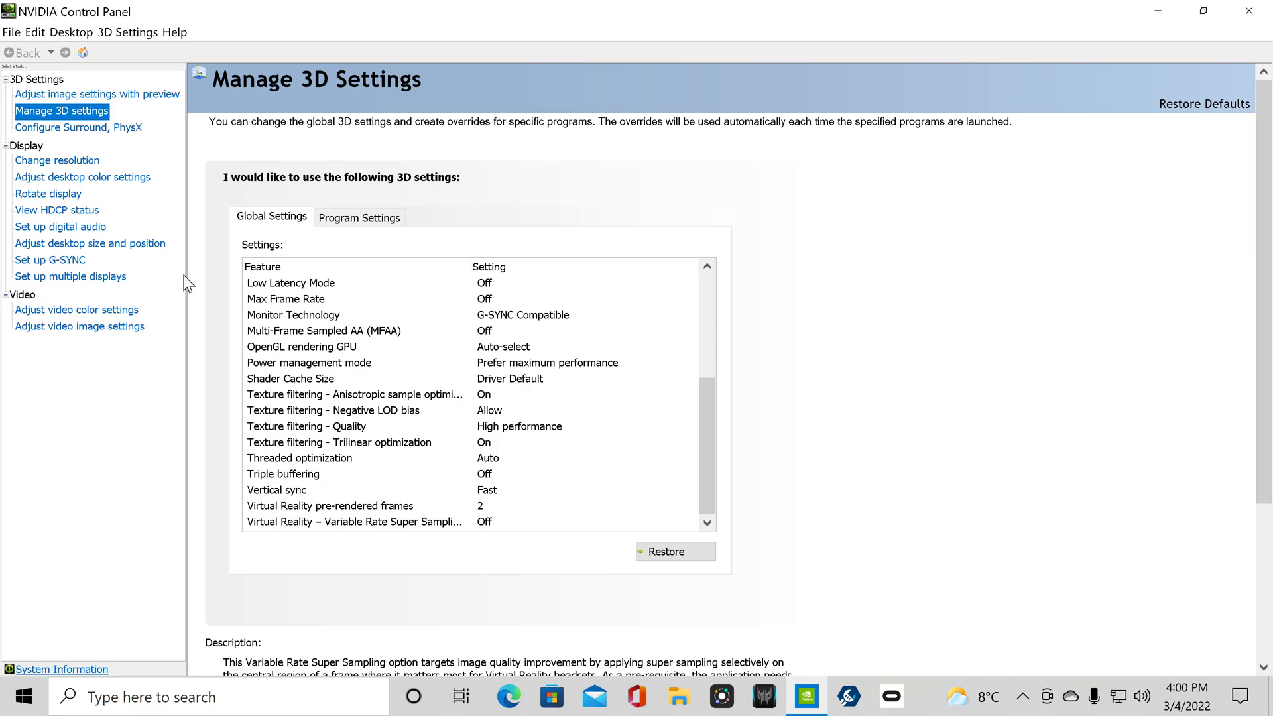
left_click(67, 96)
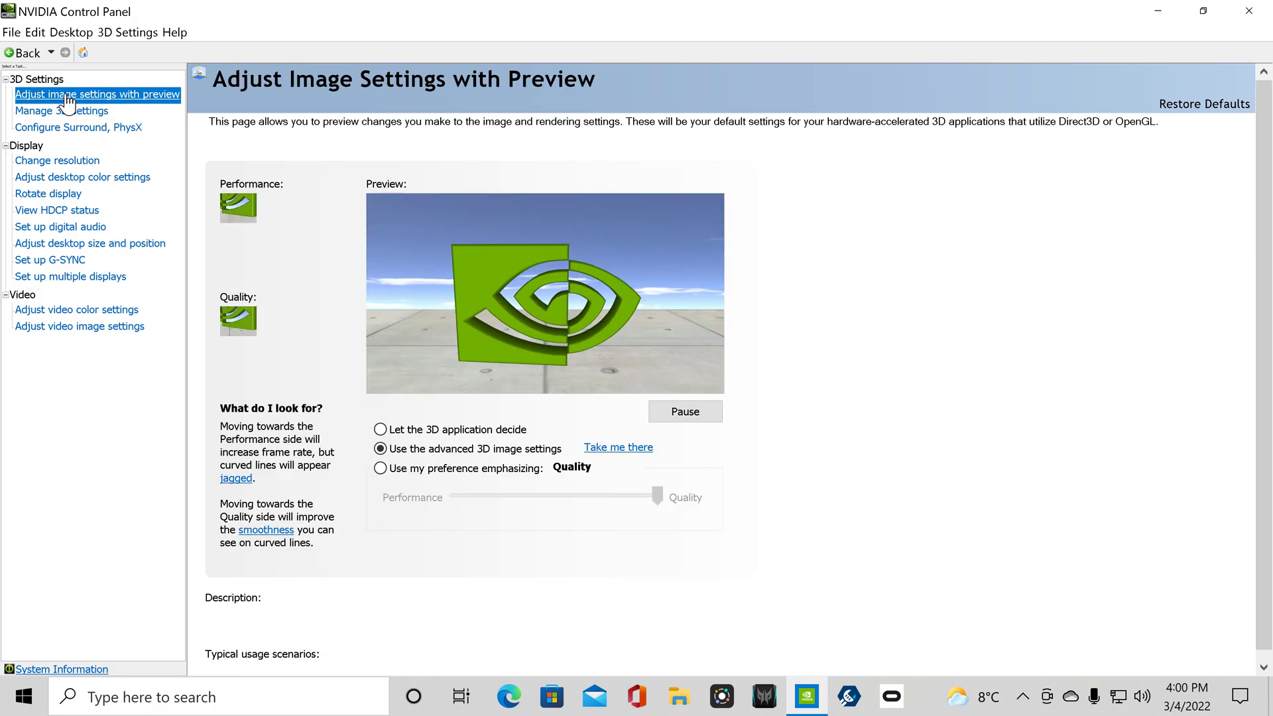
mouse_move(574, 468)
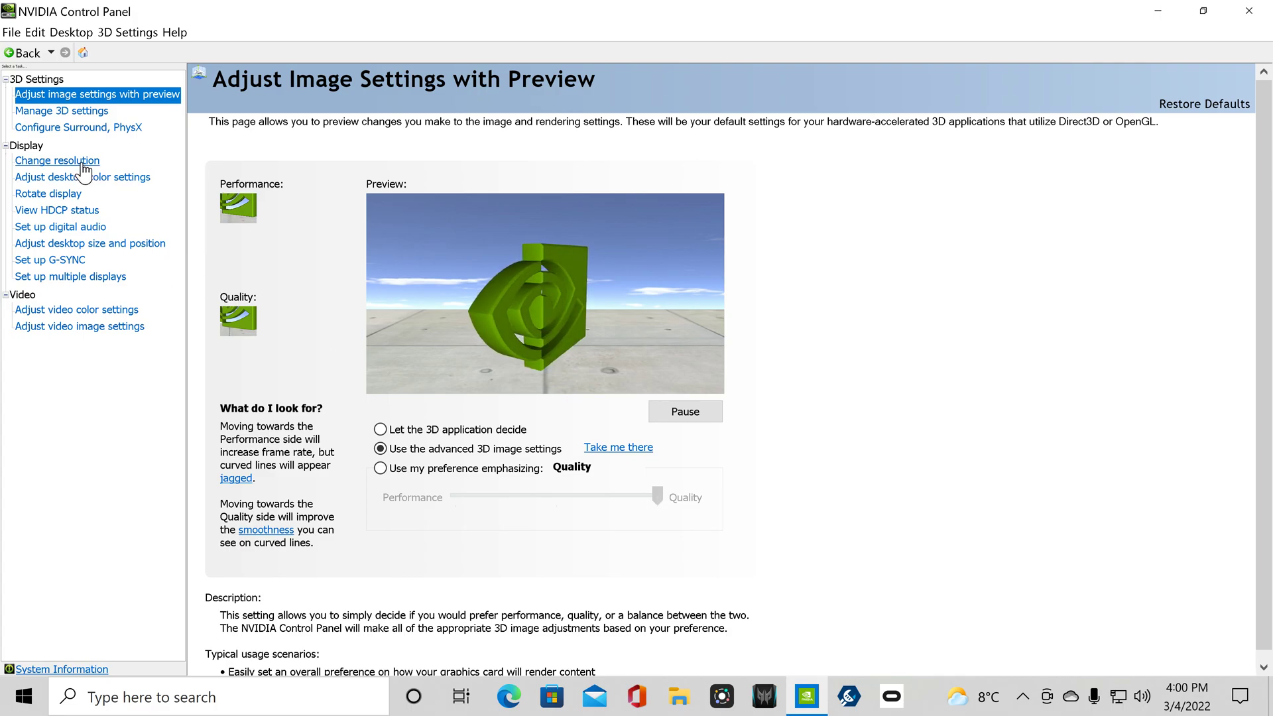
left_click(64, 112)
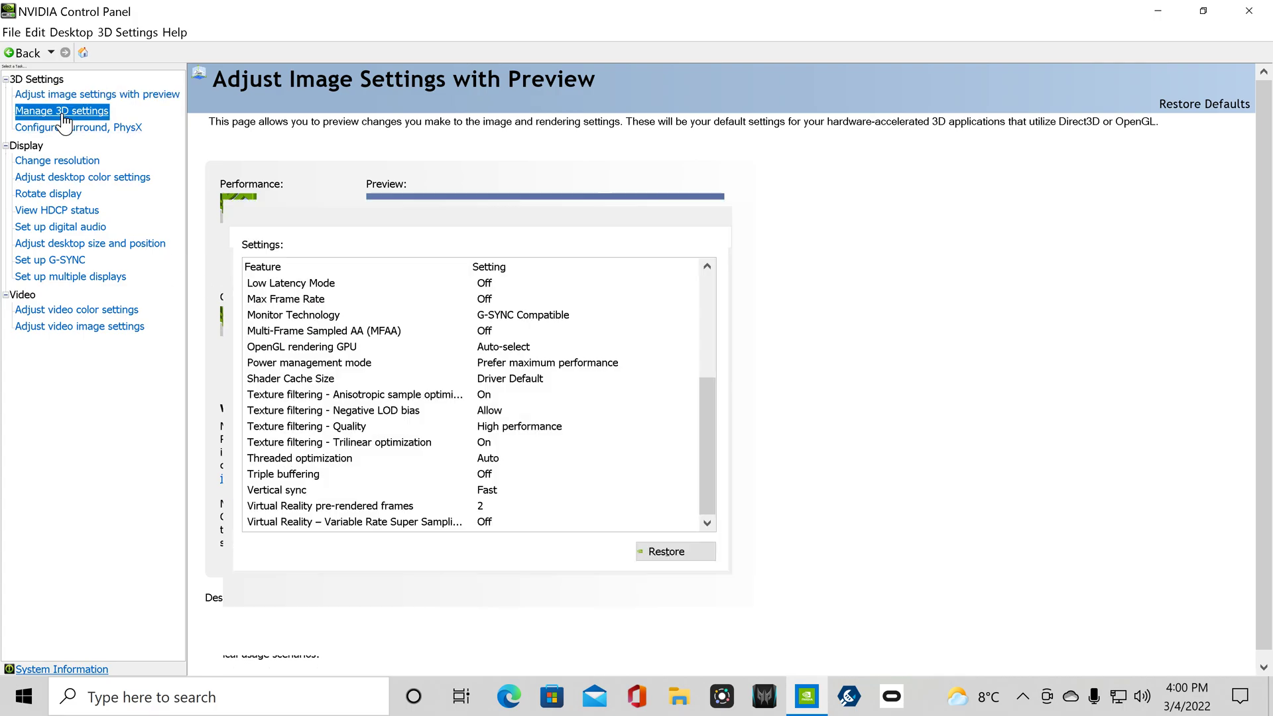
left_click_drag(713, 337, 714, 452)
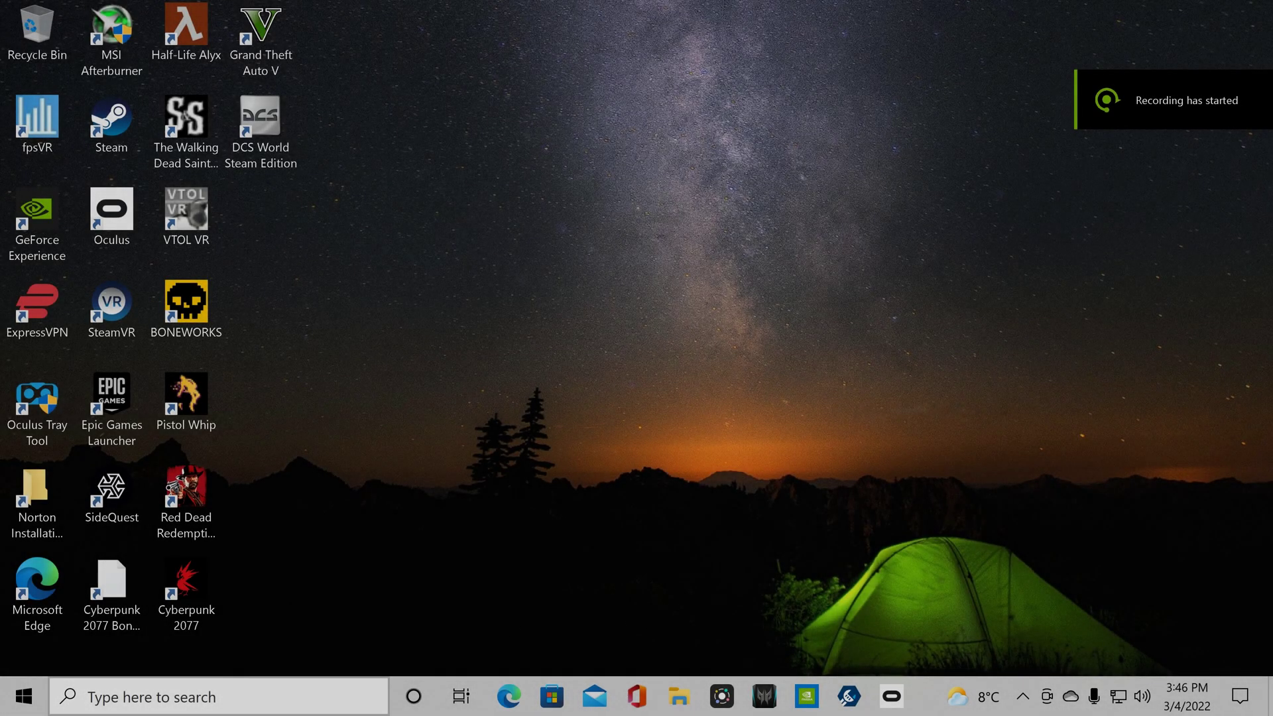
Look over the Windows Graphics settings and Game Mode settings pages.
left_click(152, 696)
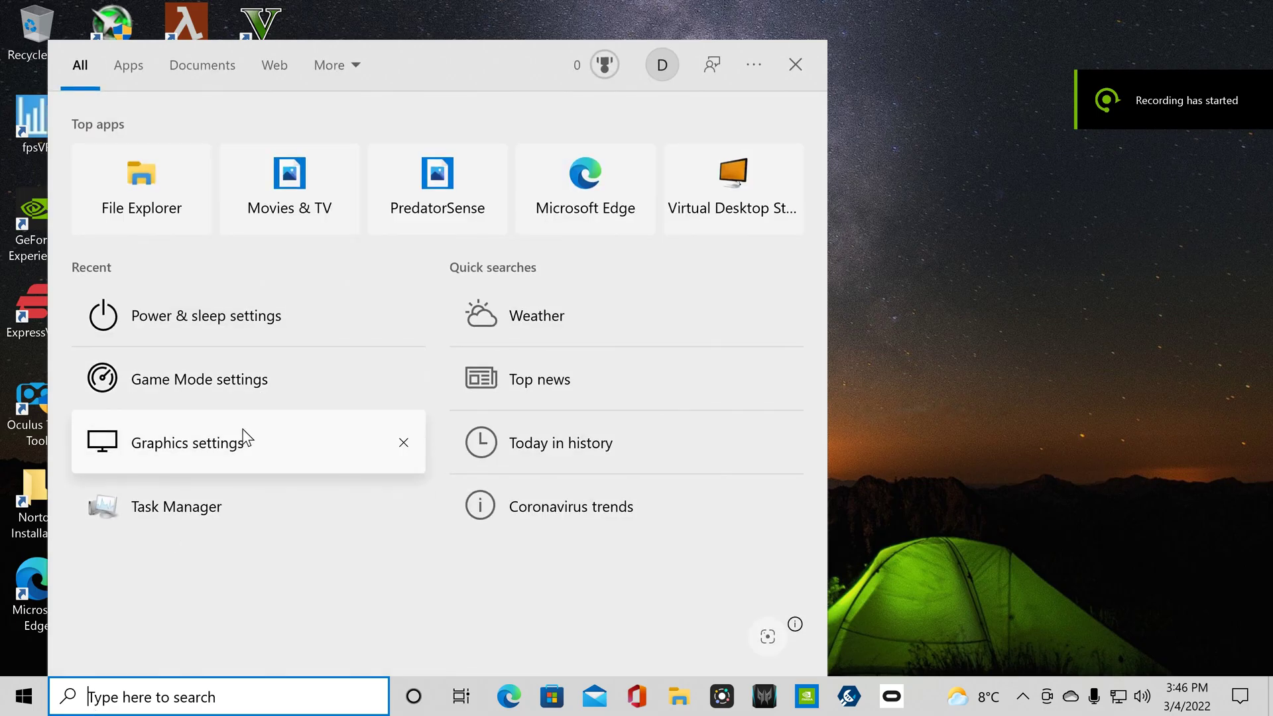
left_click(229, 453)
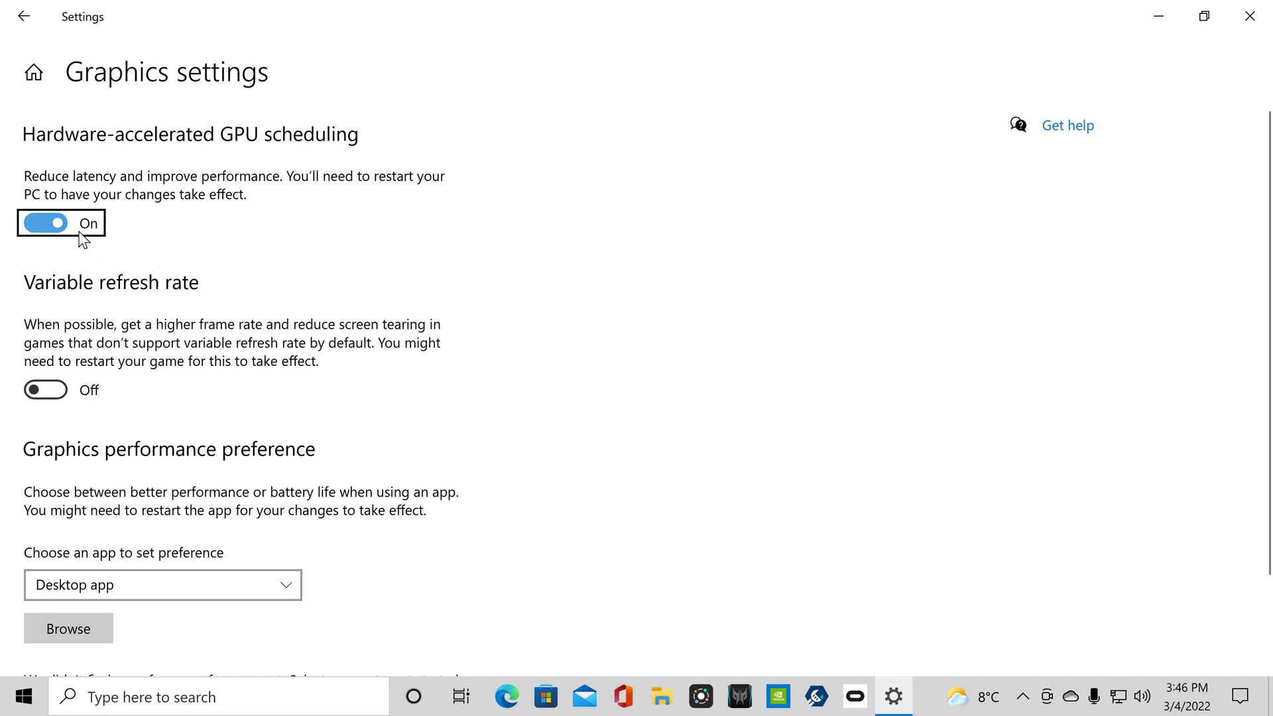
left_click(1250, 16)
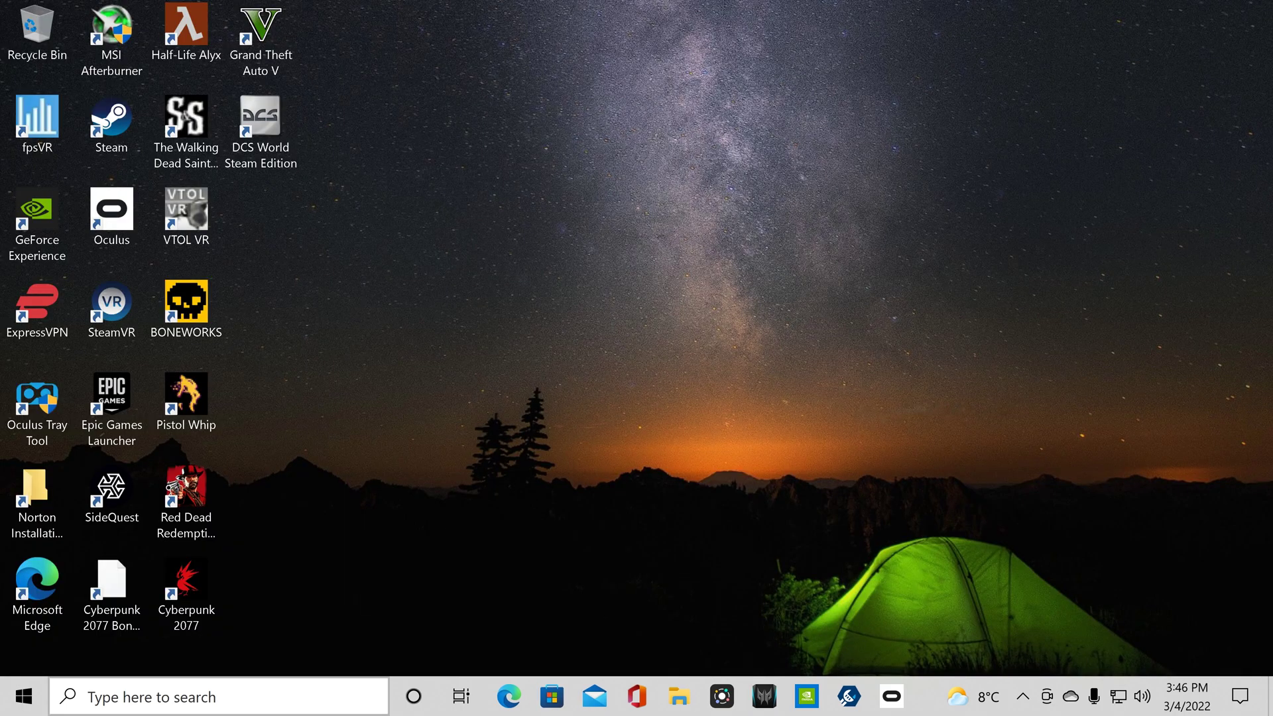
left_click(276, 696)
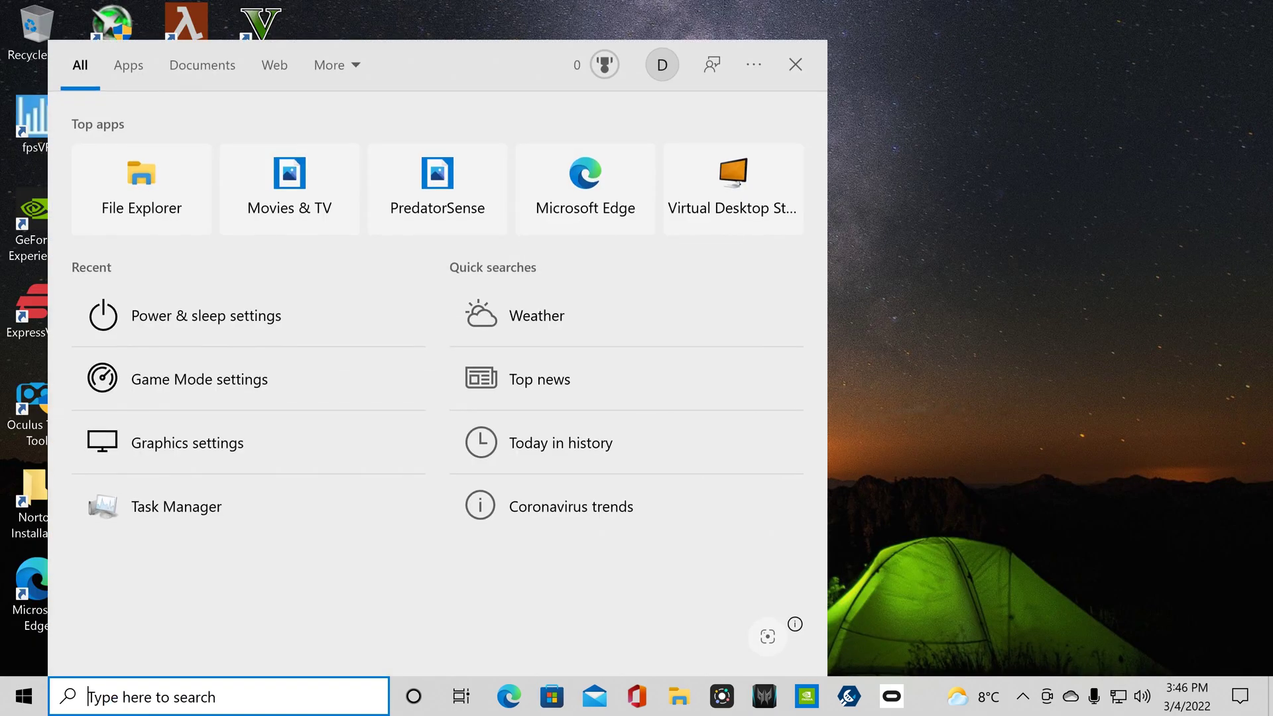
left_click(213, 390)
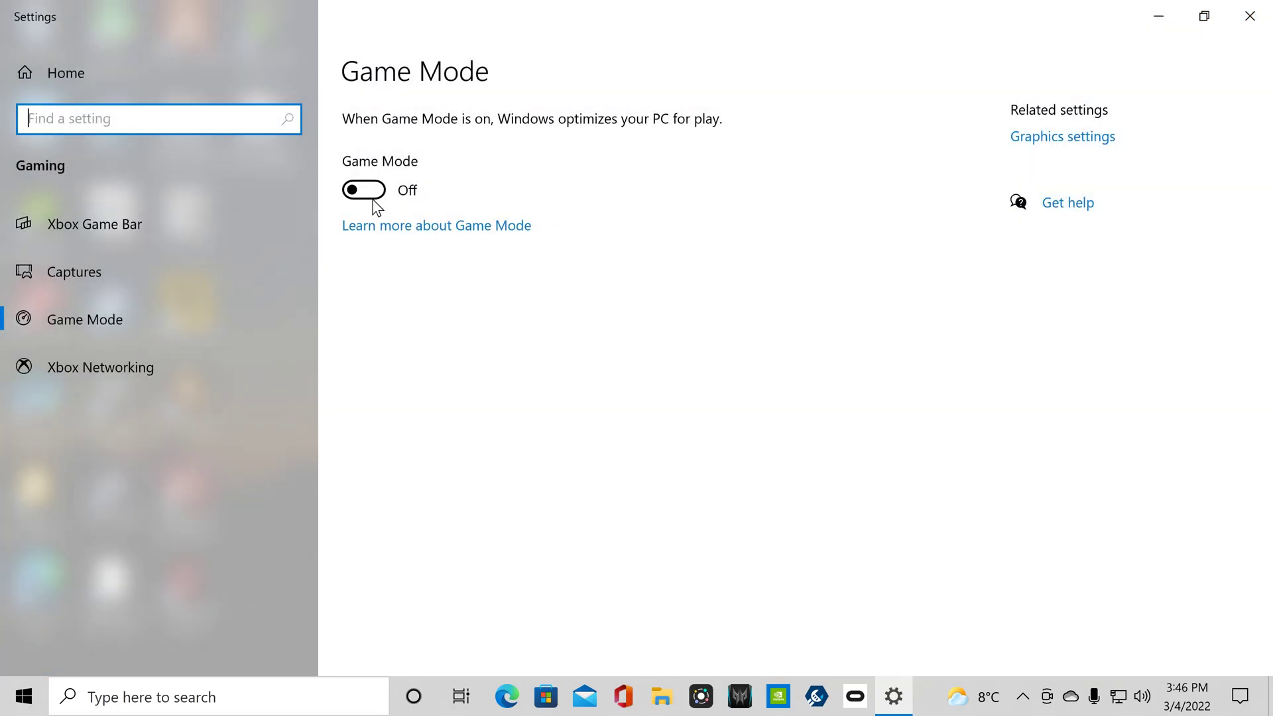
left_click(1267, 13)
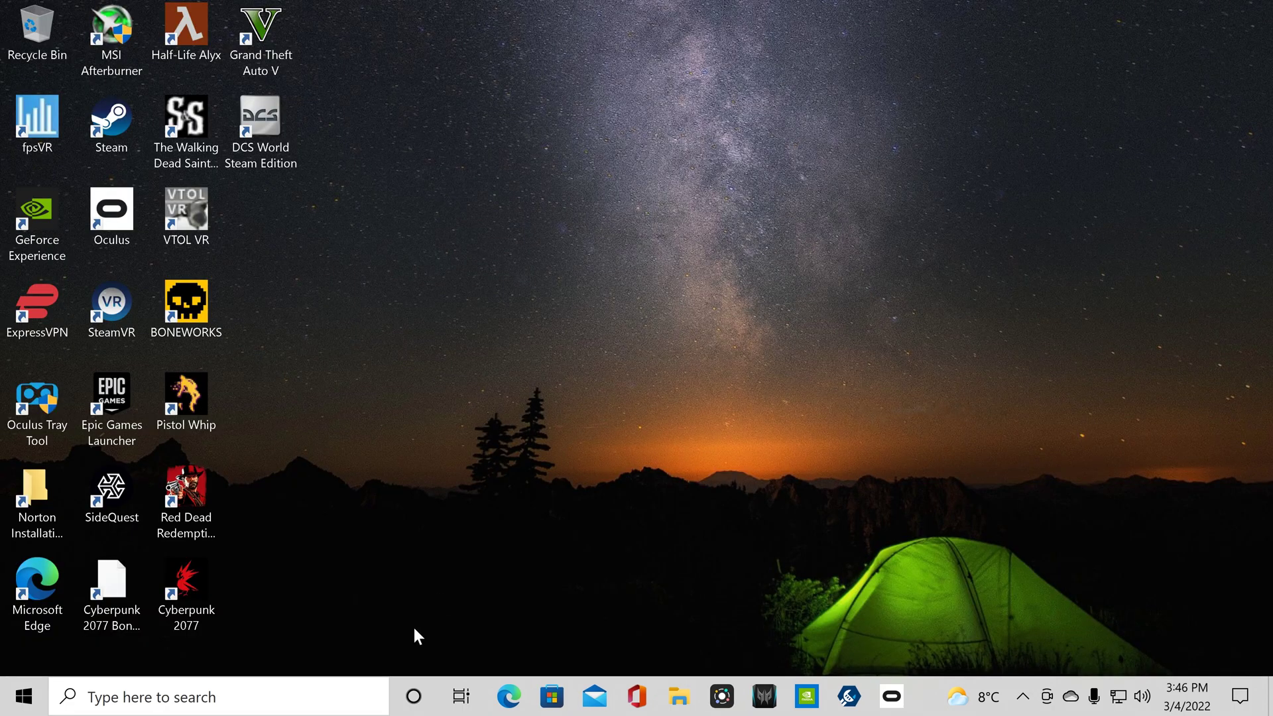
Confirm the High performance power plan is active, then close Power Options and Settings.
left_click(103, 697)
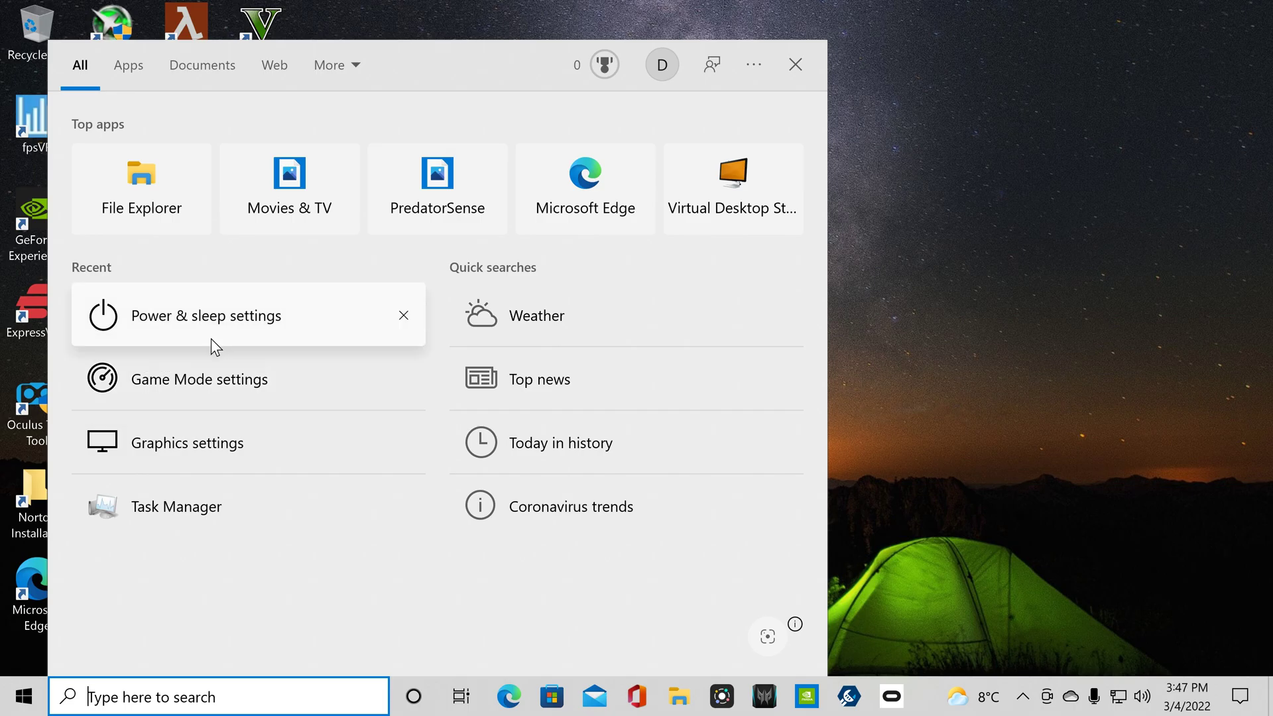
left_click(212, 314)
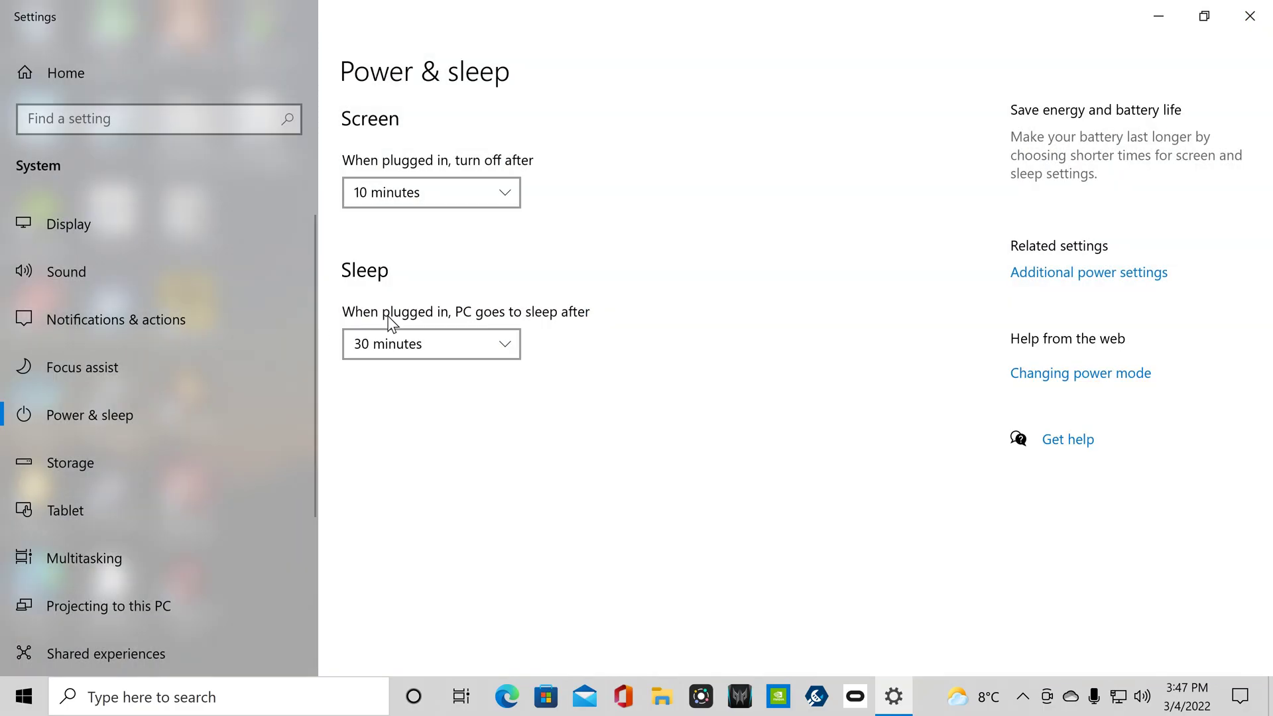
left_click(1038, 276)
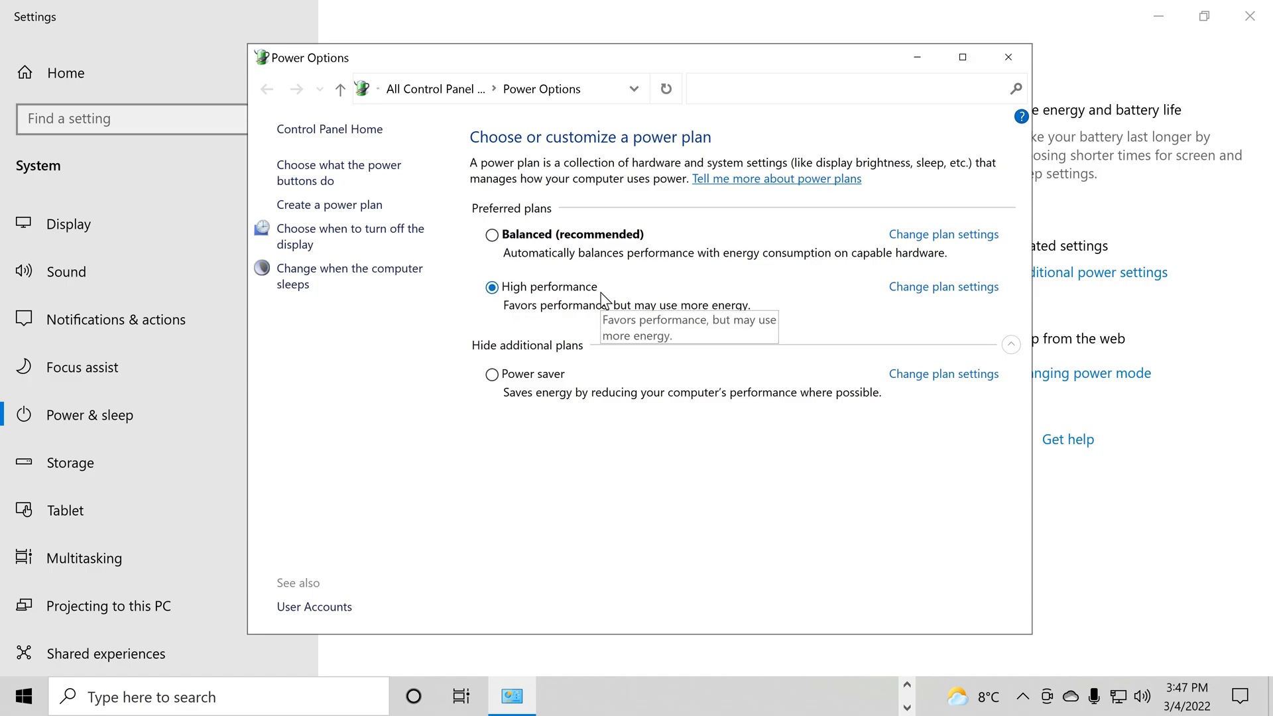
left_click(1009, 60)
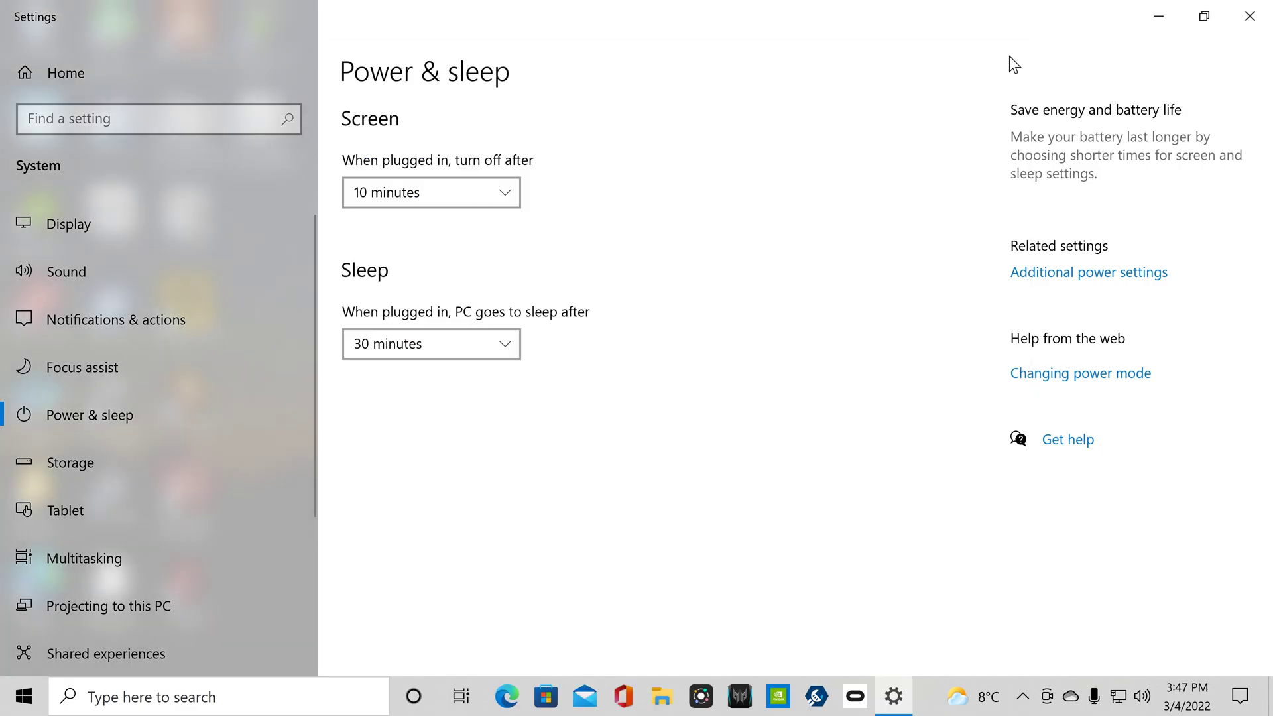
left_click(1251, 17)
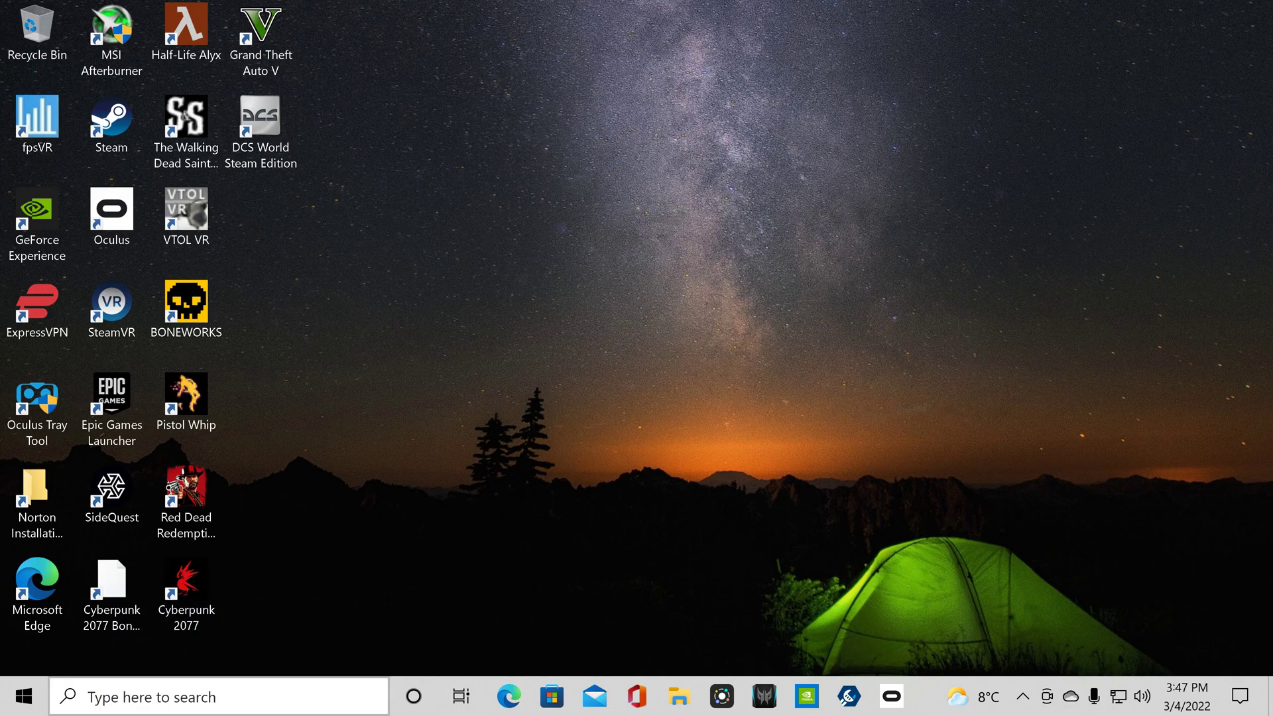
left_click(86, 696)
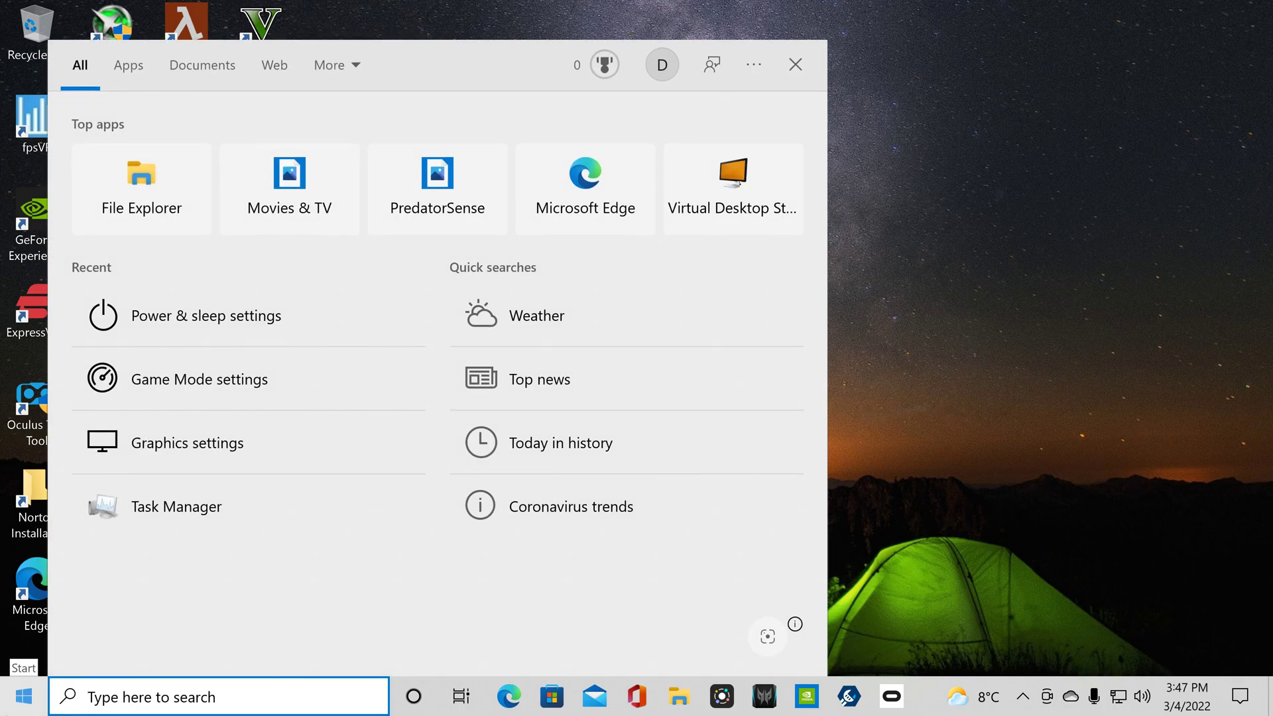
type("control")
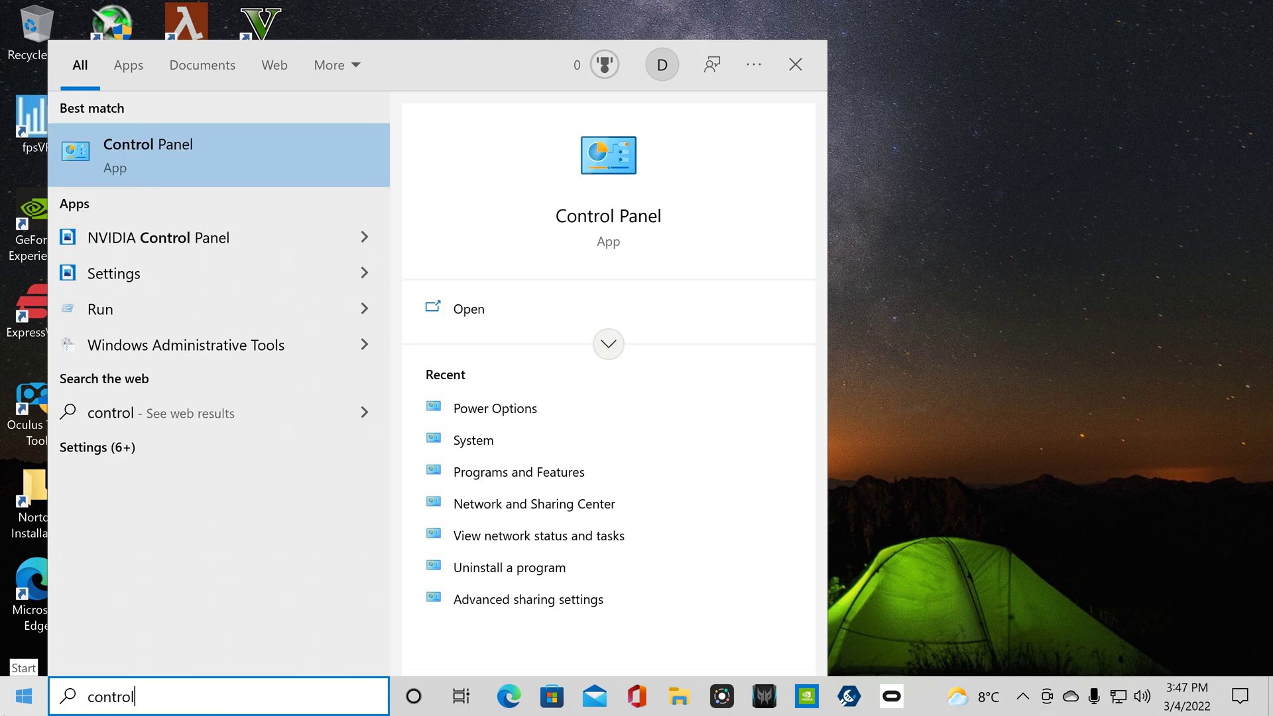
key("Return")
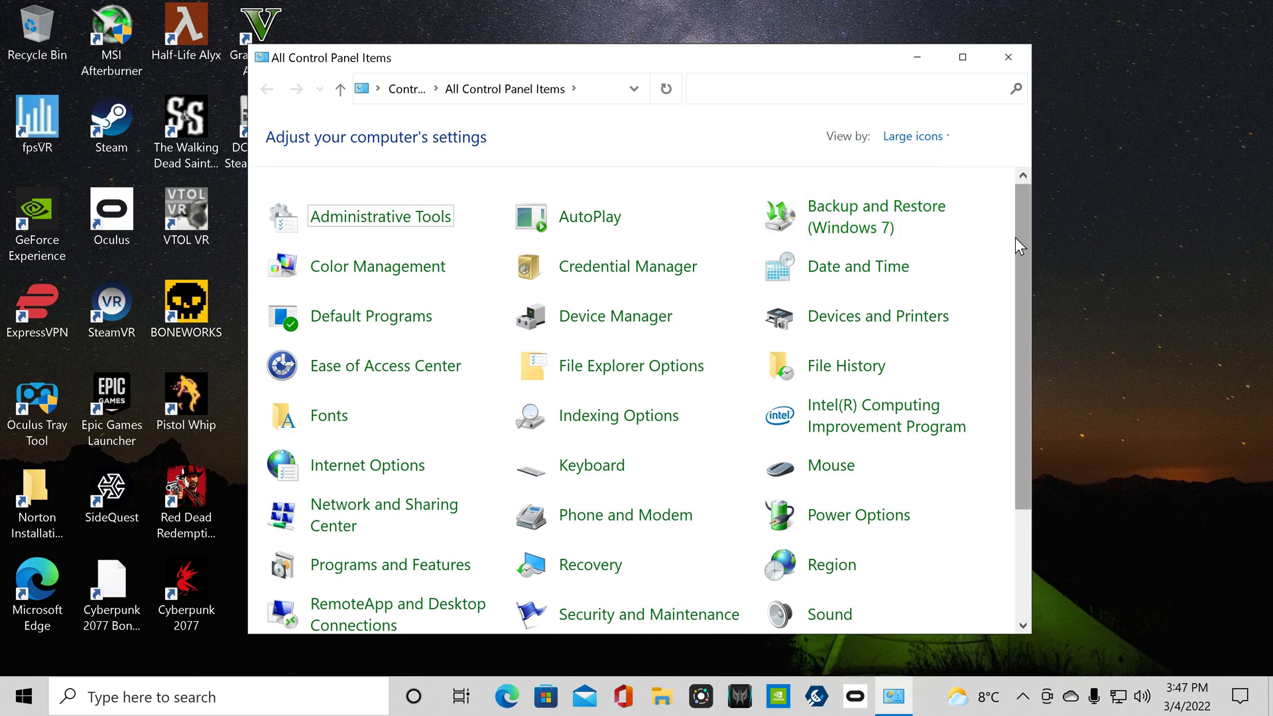
left_click_drag(1015, 237, 1018, 348)
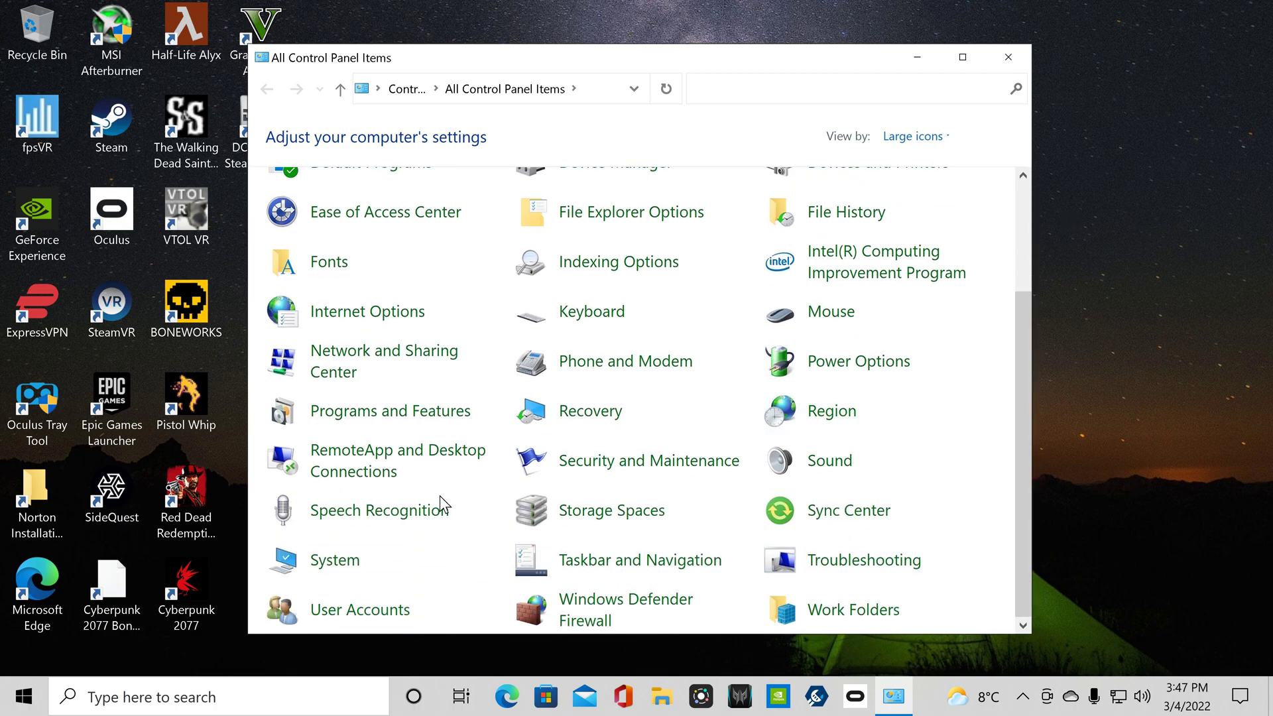
left_click(338, 577)
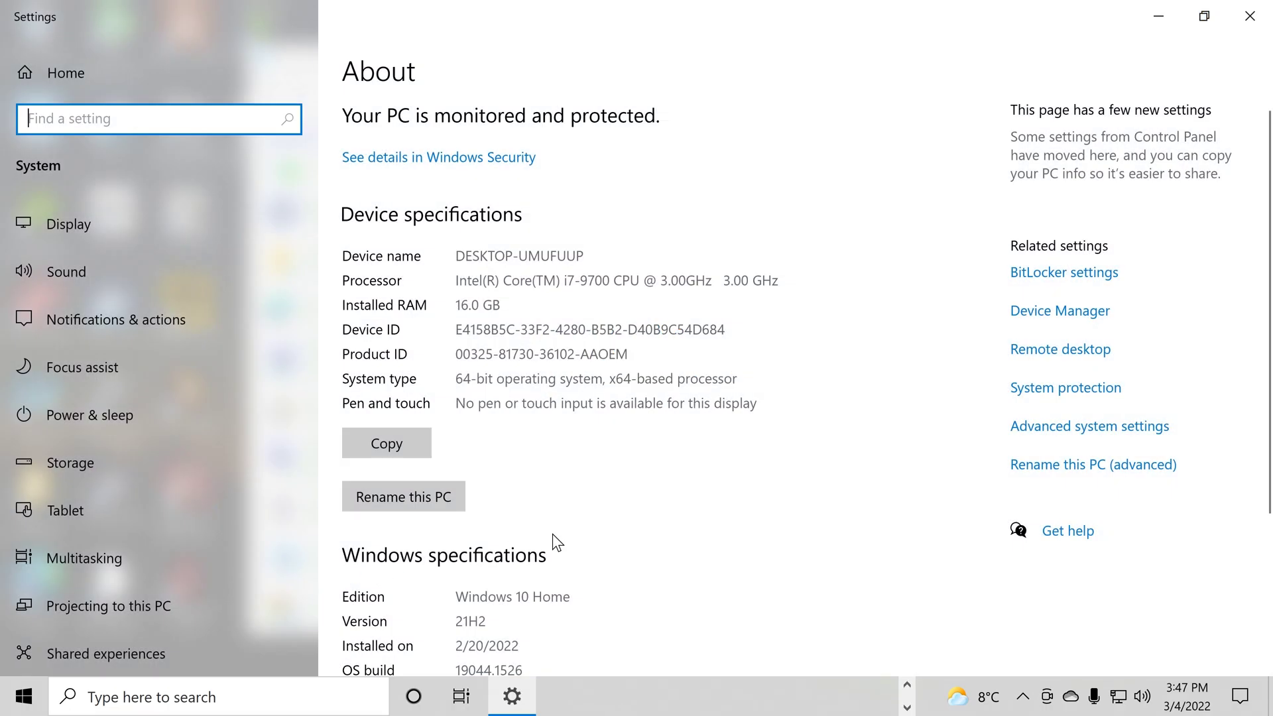
left_click(1052, 430)
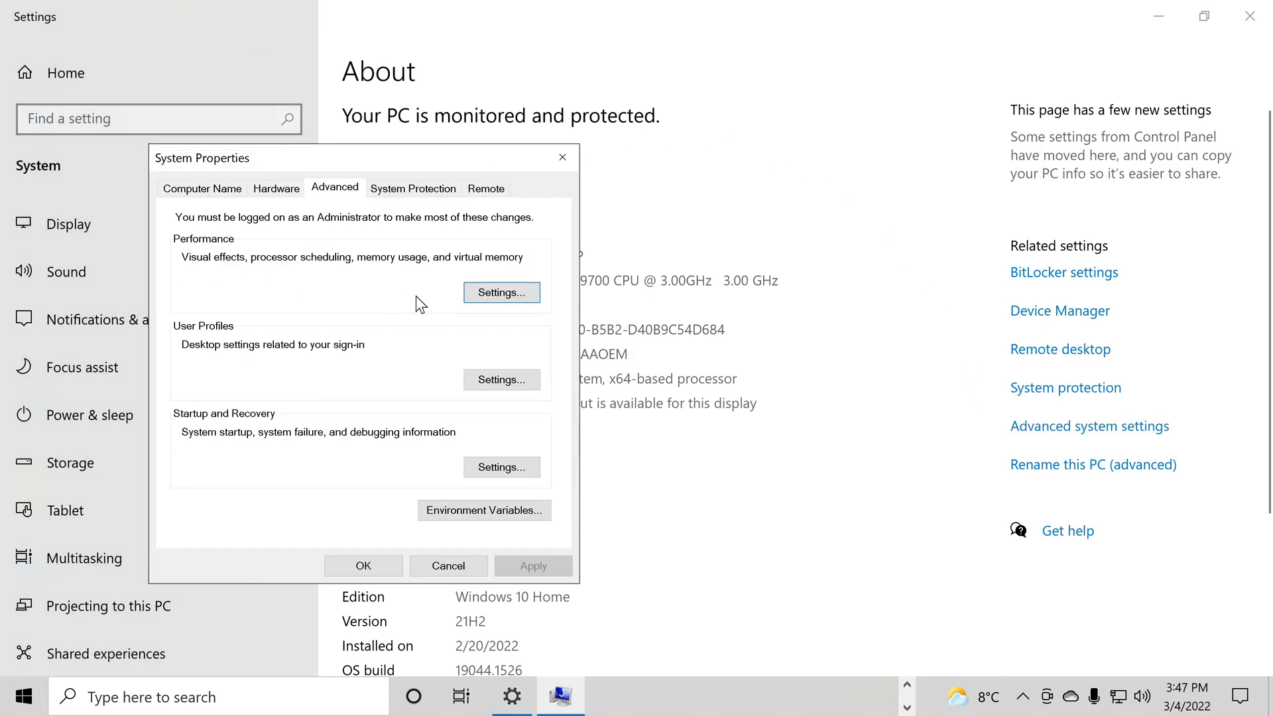
left_click(488, 295)
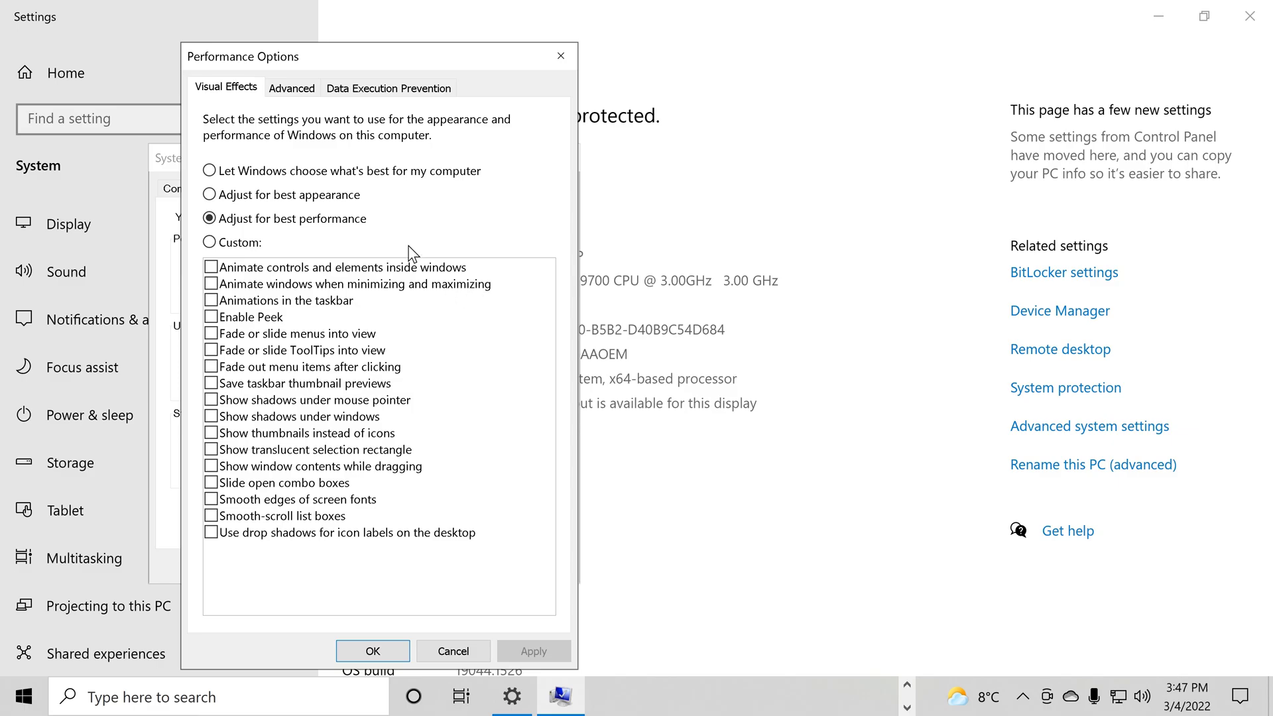
left_click(299, 93)
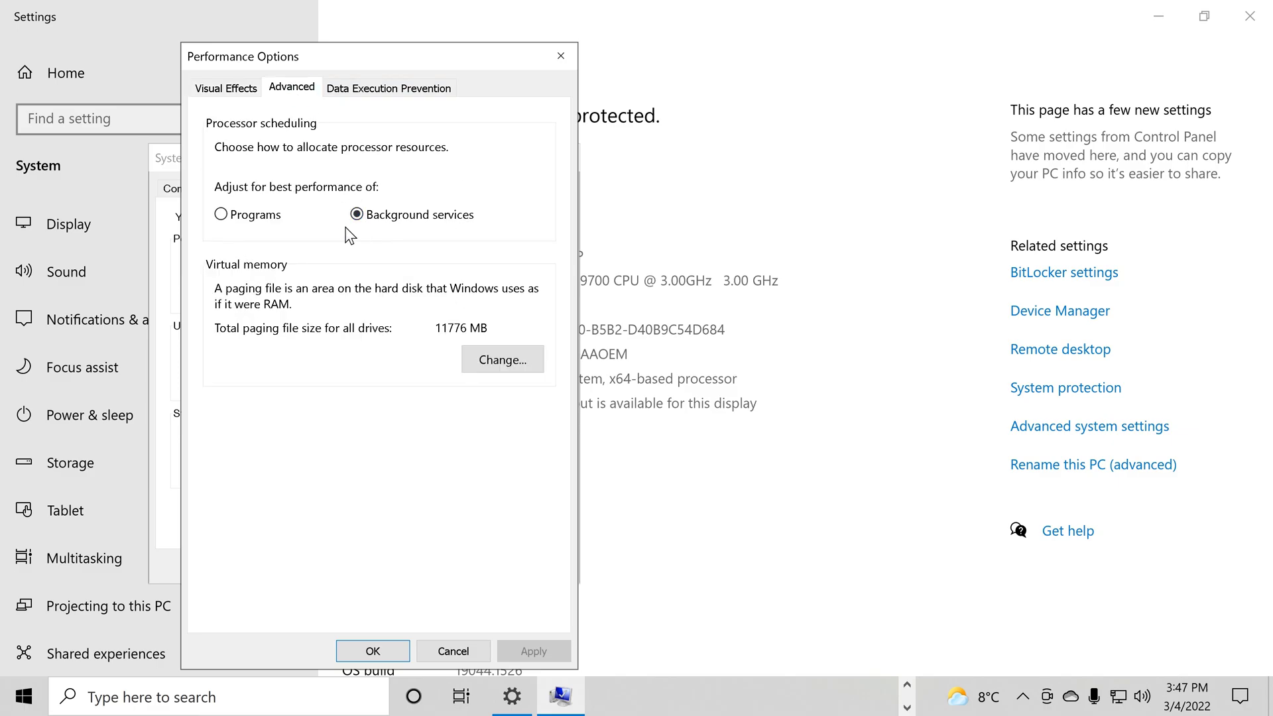
left_click(562, 56)
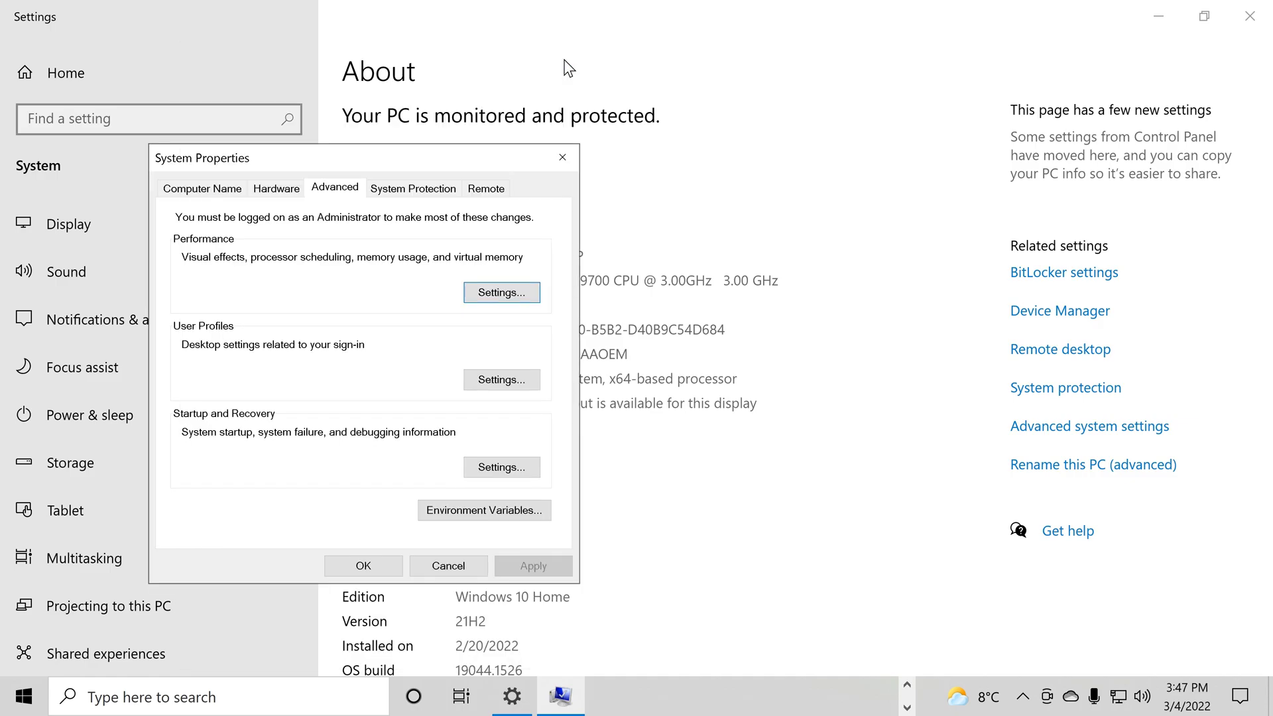
left_click(562, 160)
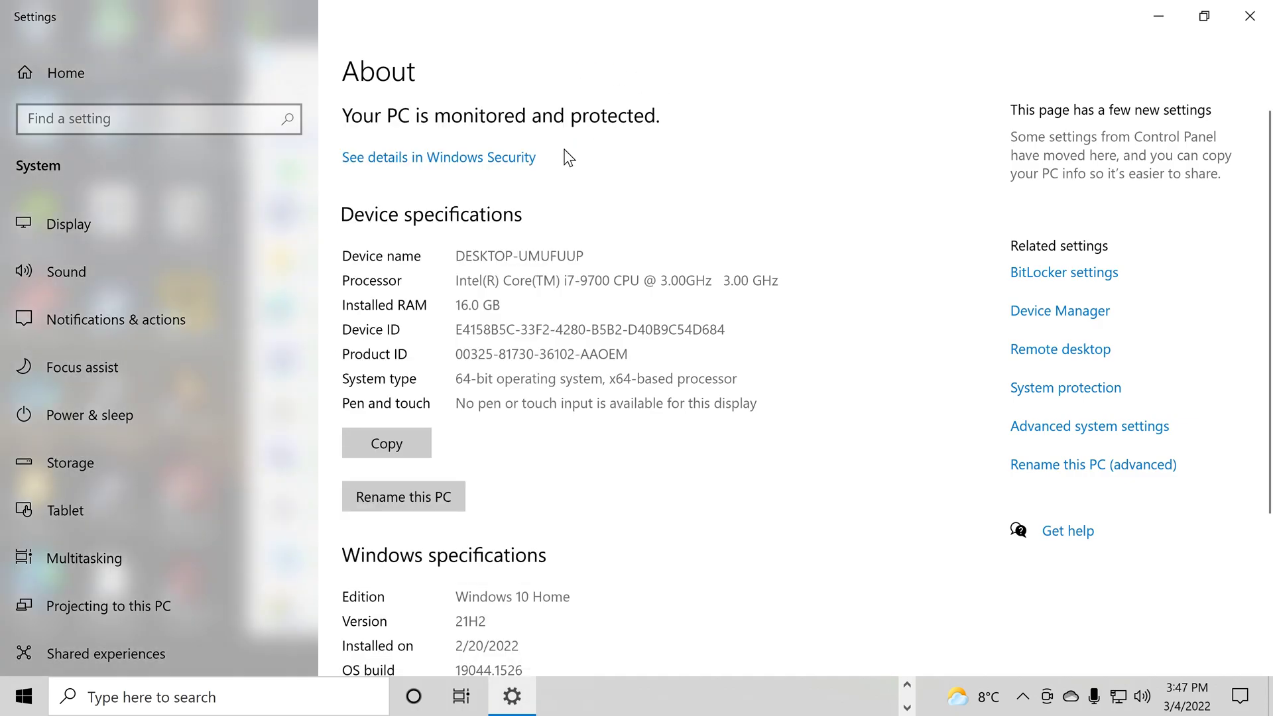
left_click(1250, 19)
left_click(1013, 57)
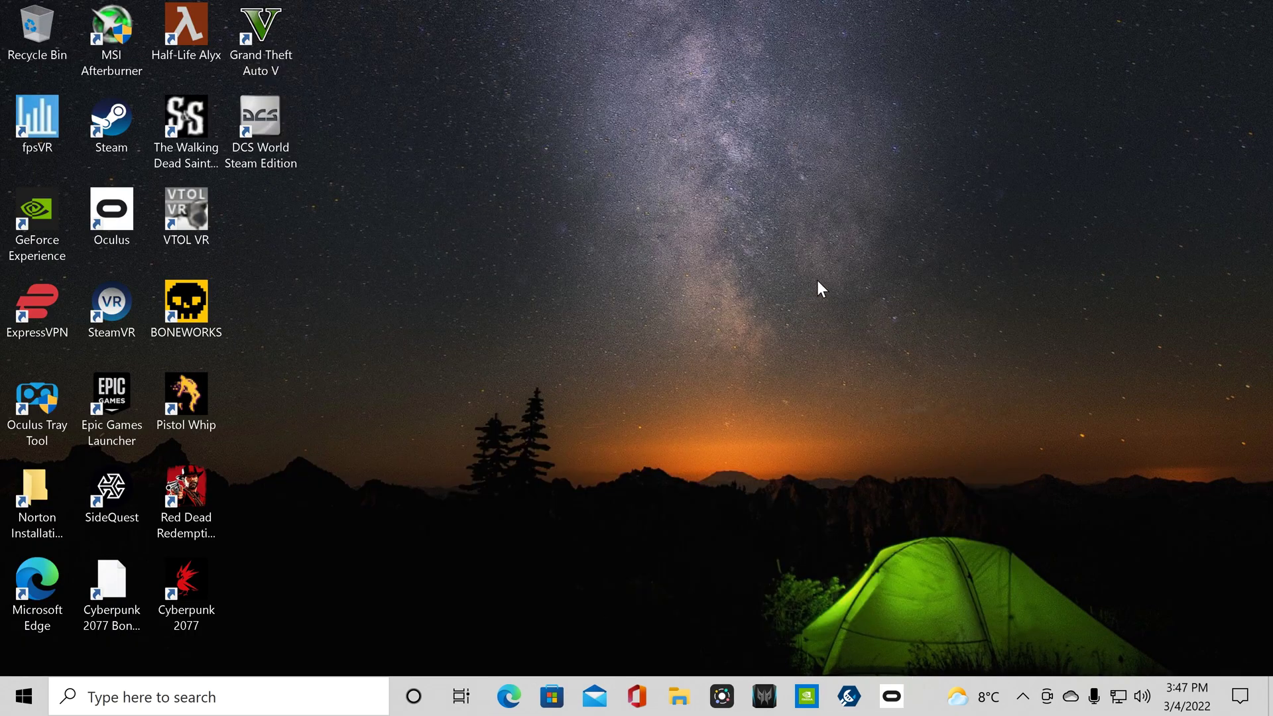
Launch MSI Afterburner as admin and confirm its Fan tab uses user-defined control on a Custom curve.
double_click(104, 30)
left_click(499, 489)
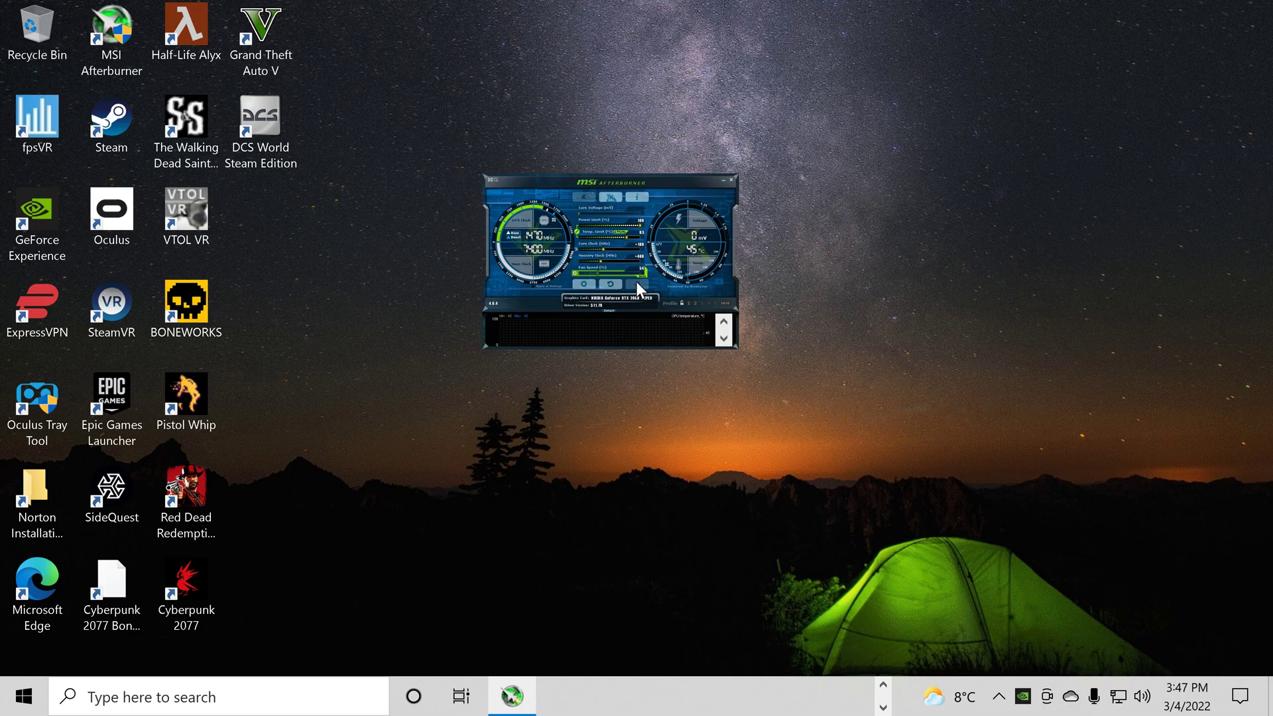
left_click(587, 282)
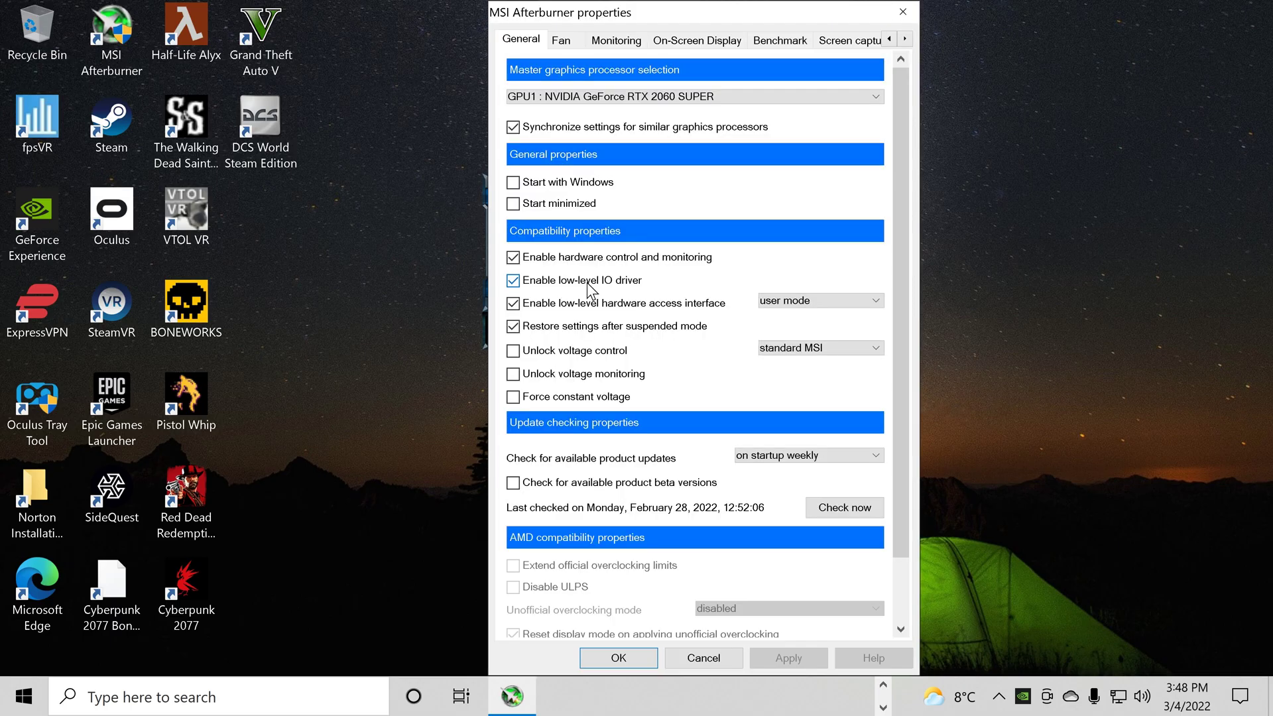
left_click(562, 40)
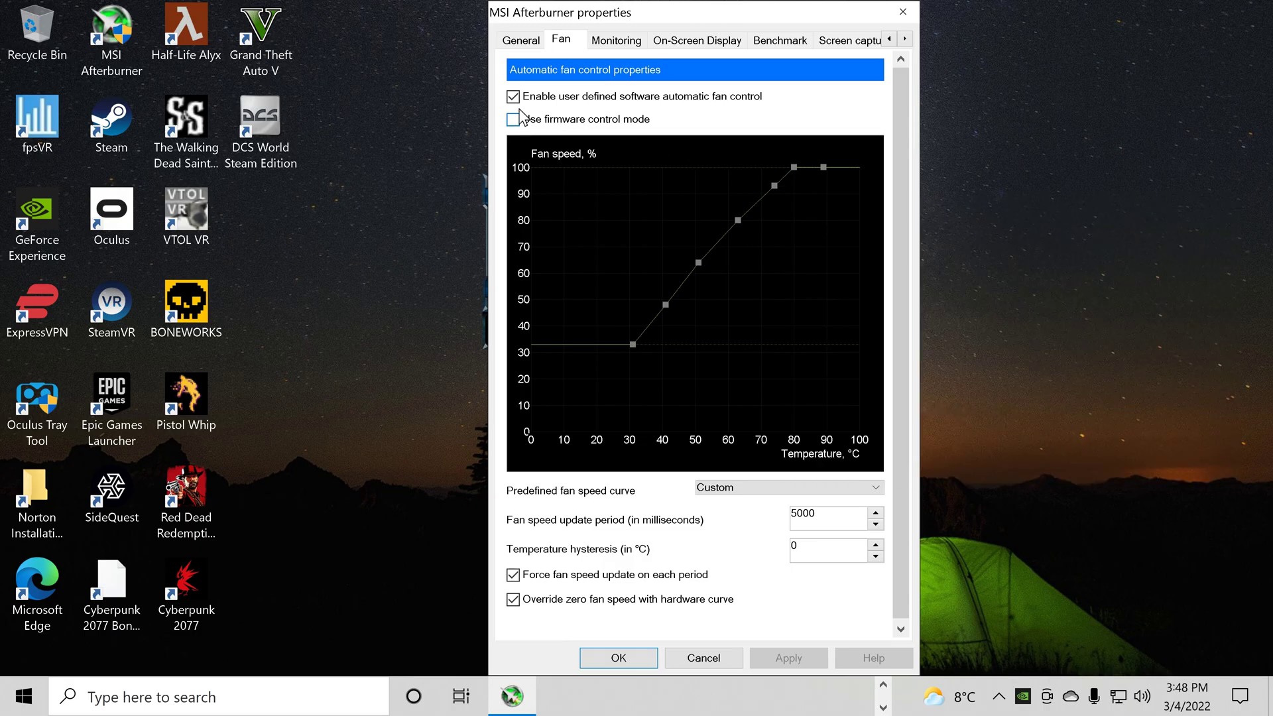
mouse_move(519, 101)
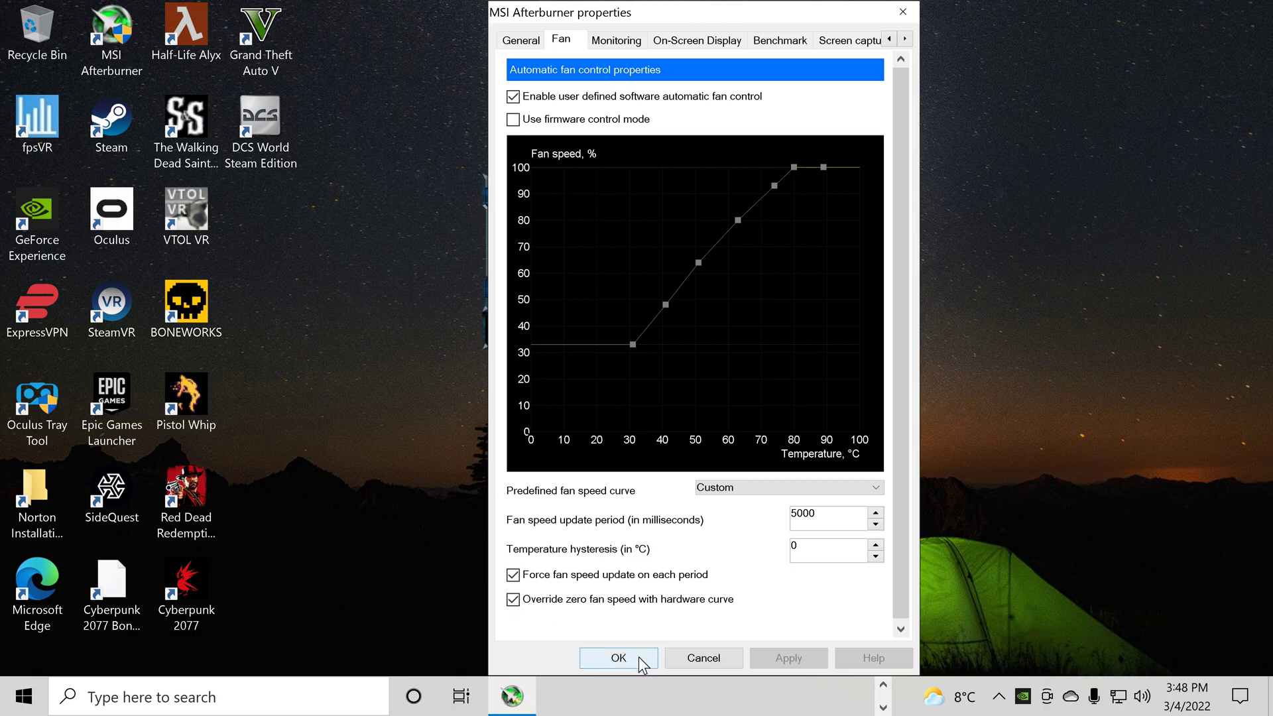
left_click(907, 12)
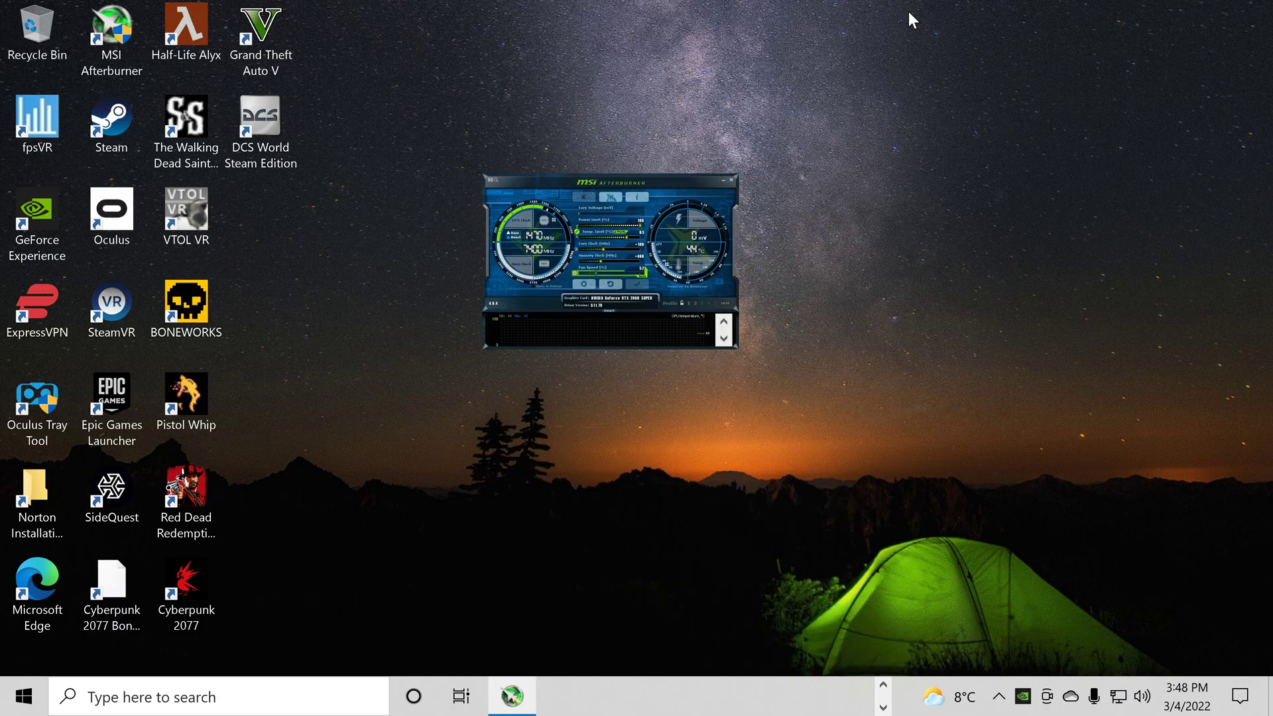
Minimize Afterburner to the background and quit the NVIDIA background app from the hidden tray icons.
left_click(722, 179)
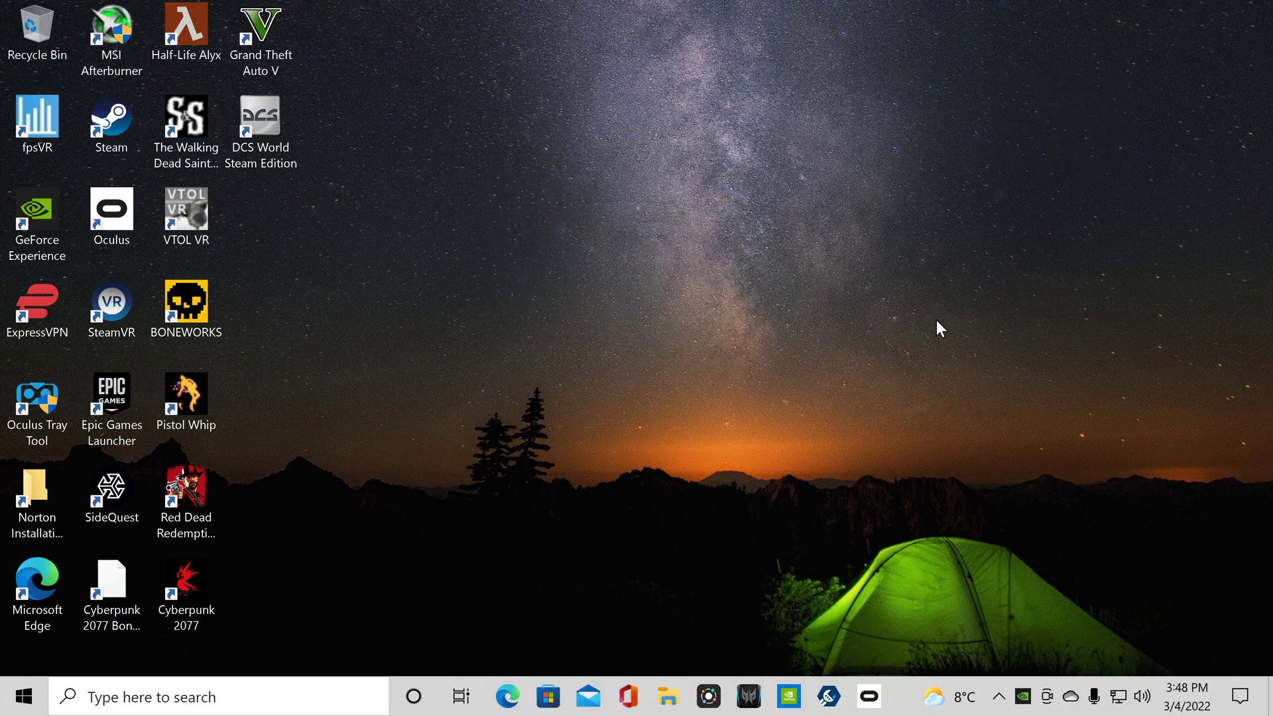
left_click(996, 697)
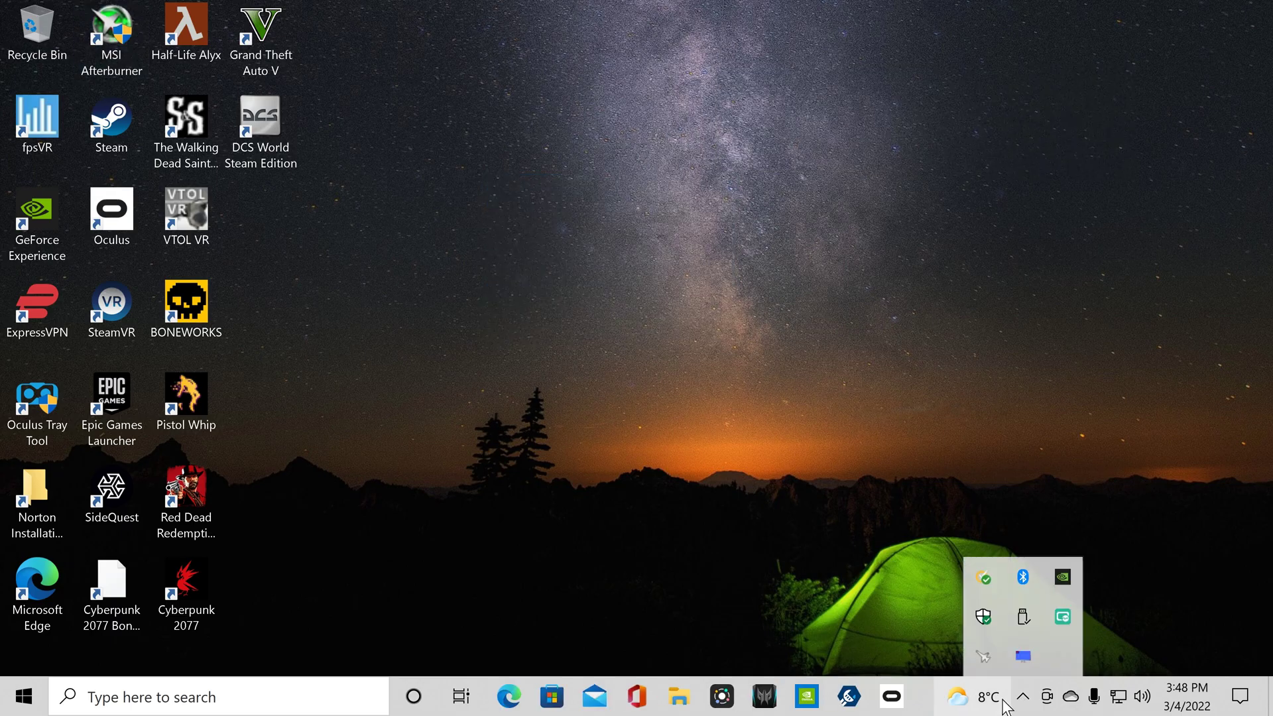
right_click(1061, 575)
left_click(1074, 640)
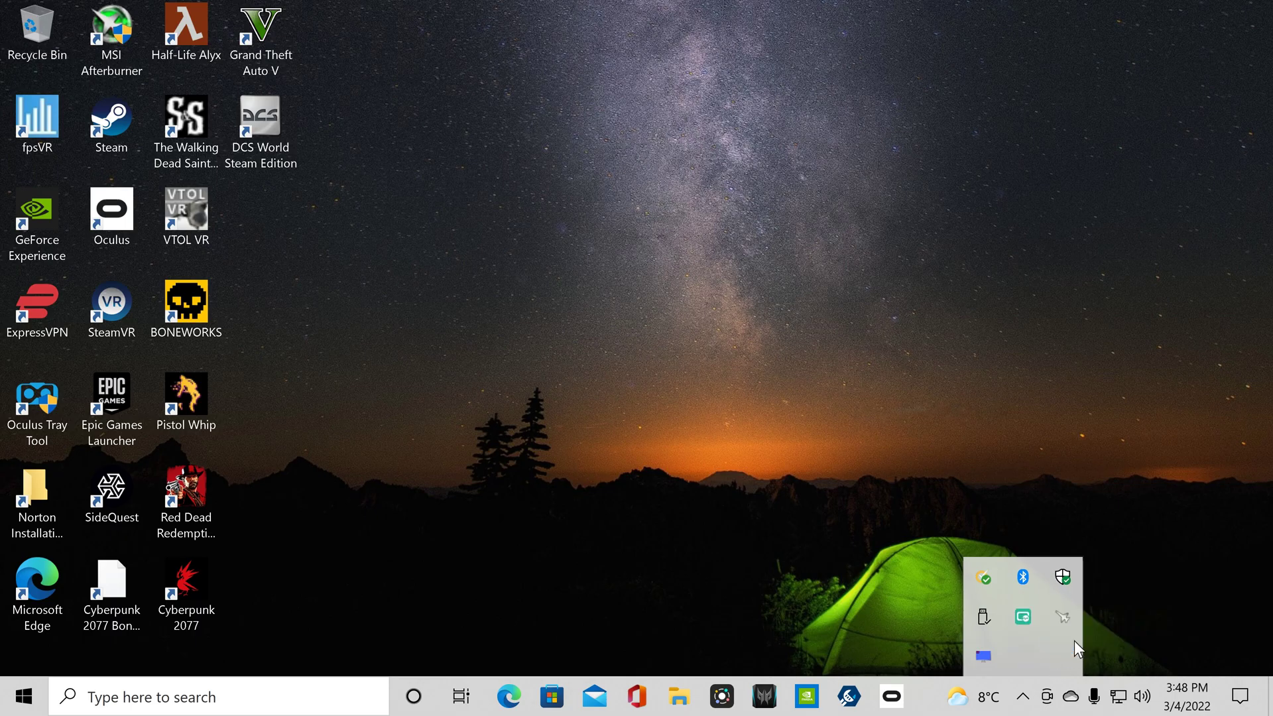
In Acer Care Center, disable ExpressVPN and Intel Driver & Support Assistant at startup.
left_click(1022, 696)
left_click(1028, 615)
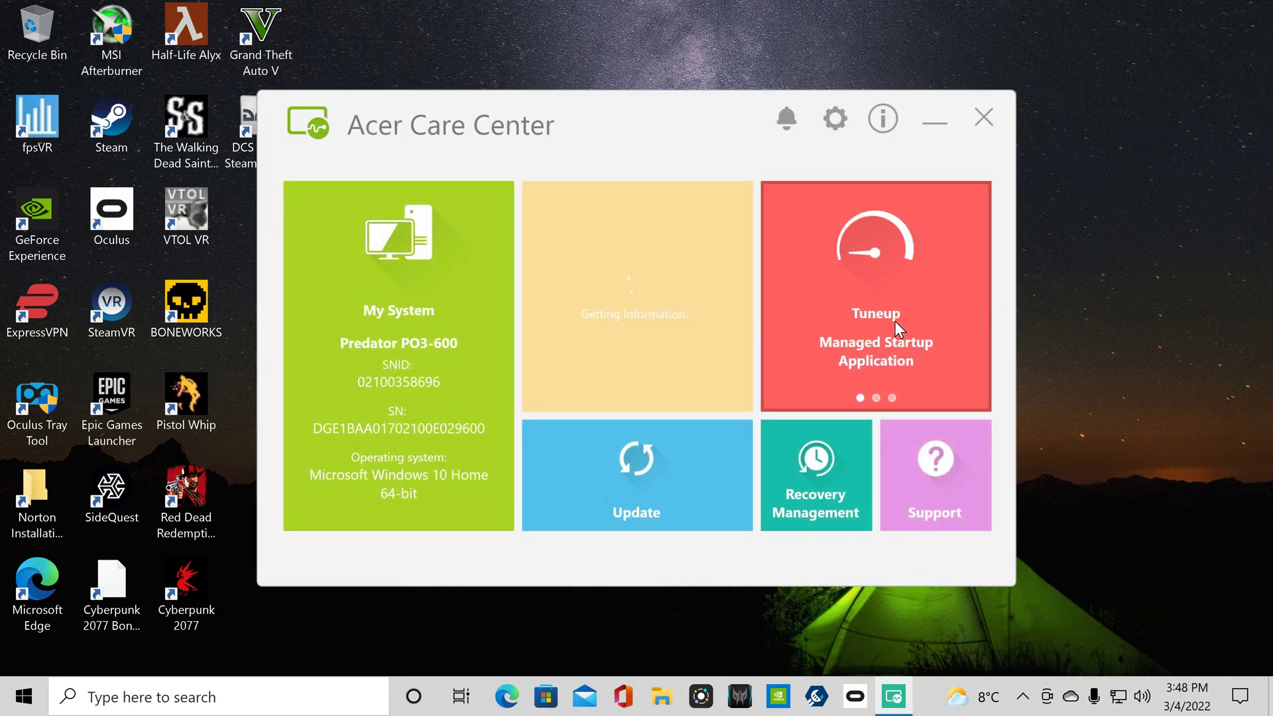
left_click(898, 327)
left_click(954, 340)
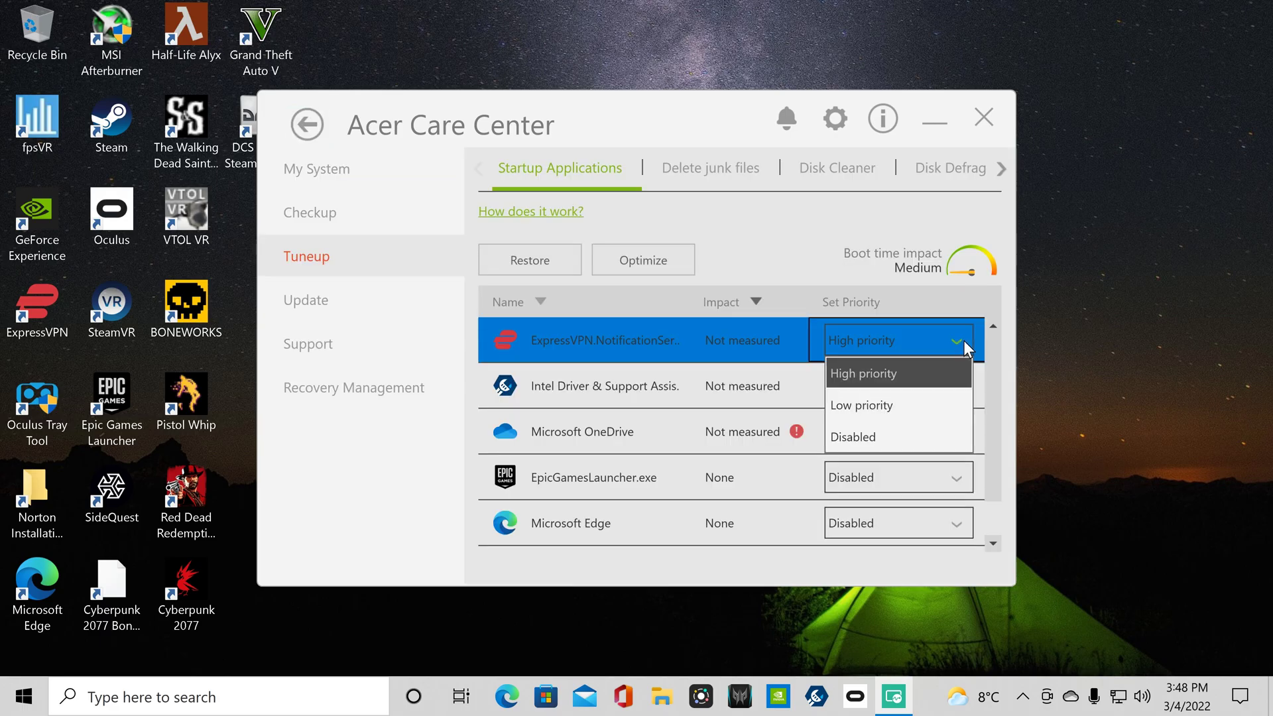
left_click(882, 436)
left_click(957, 387)
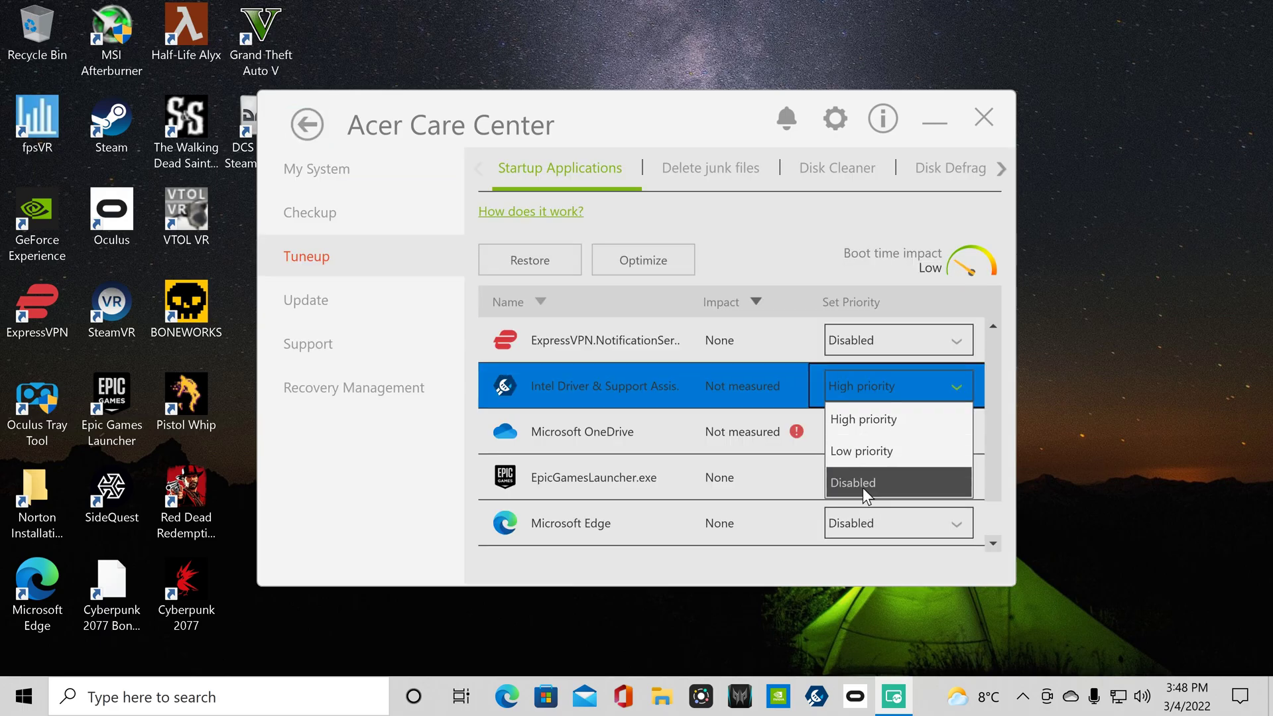
left_click(862, 487)
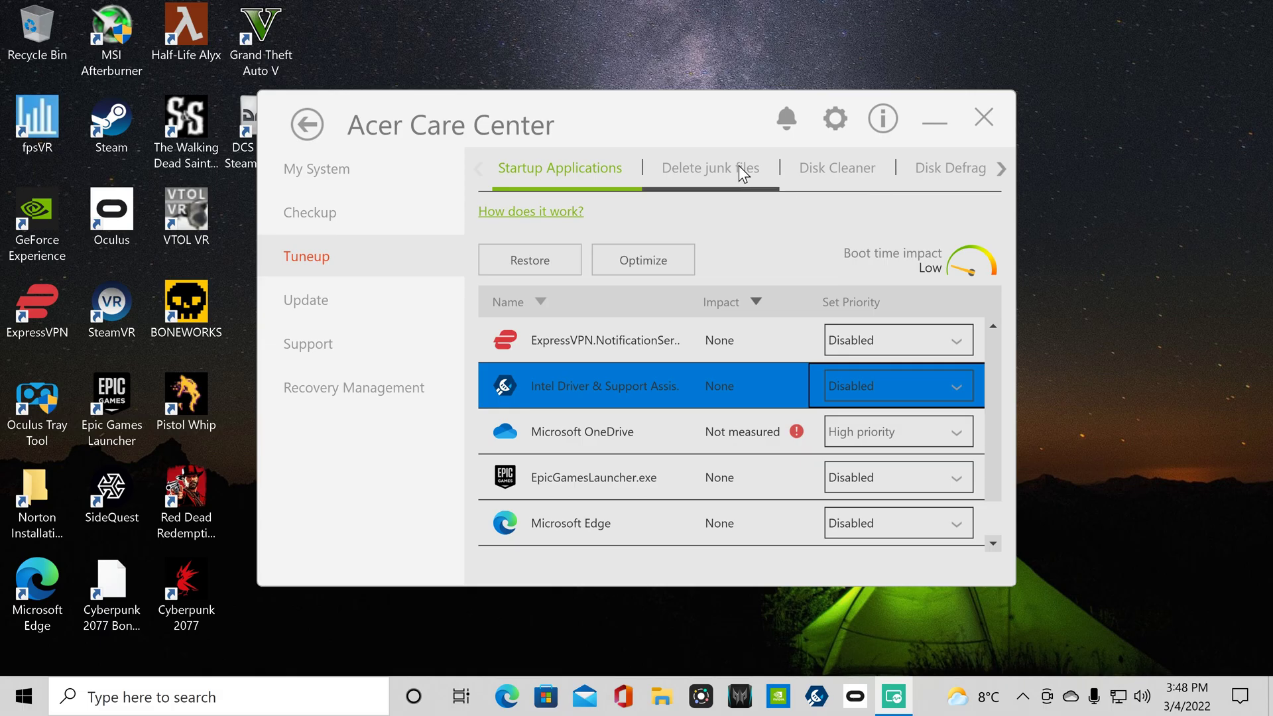
left_click(984, 118)
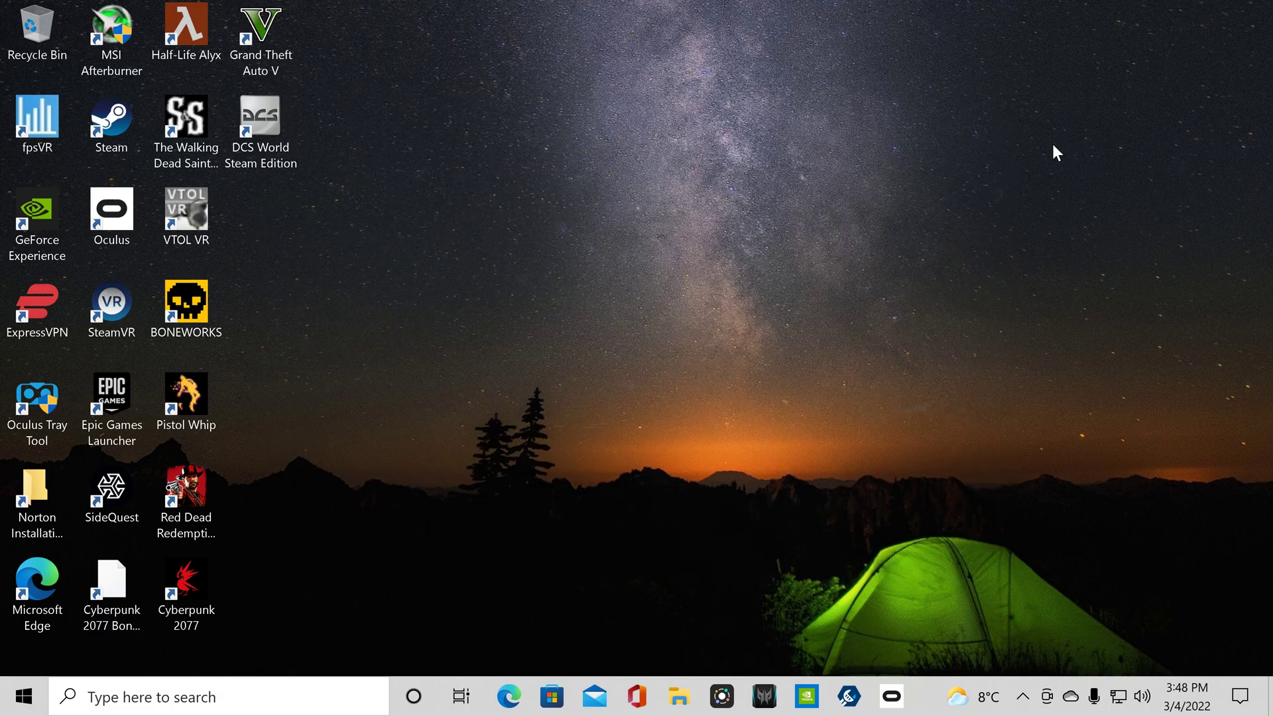
Set OVRServer_x64.exe to High priority in Task Manager's Details list, then close Task Manager.
left_click(88, 697)
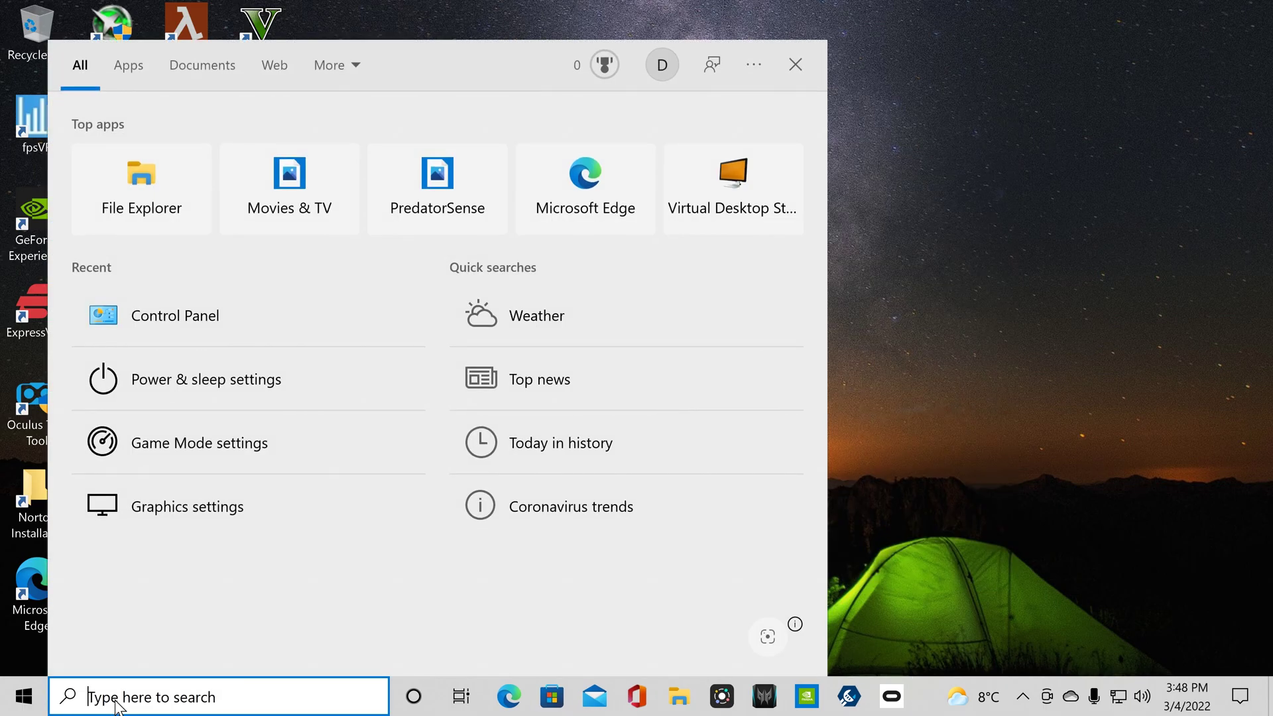
type("task")
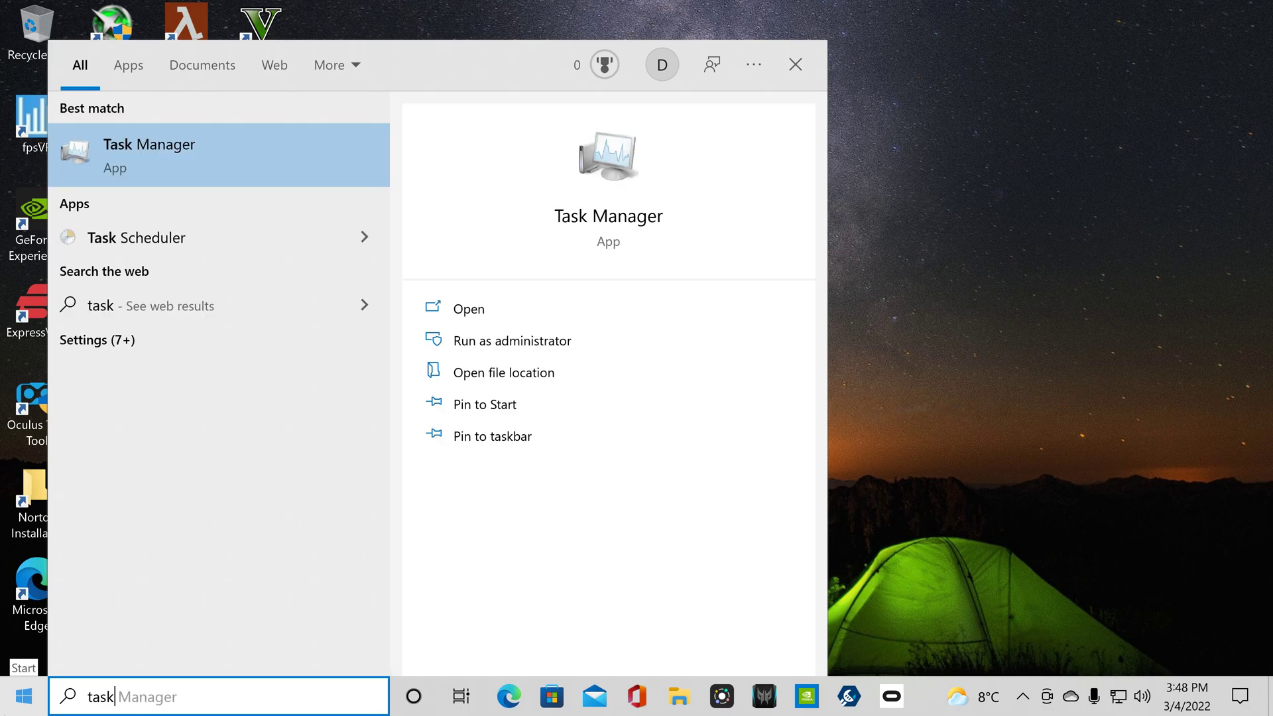
key("Return")
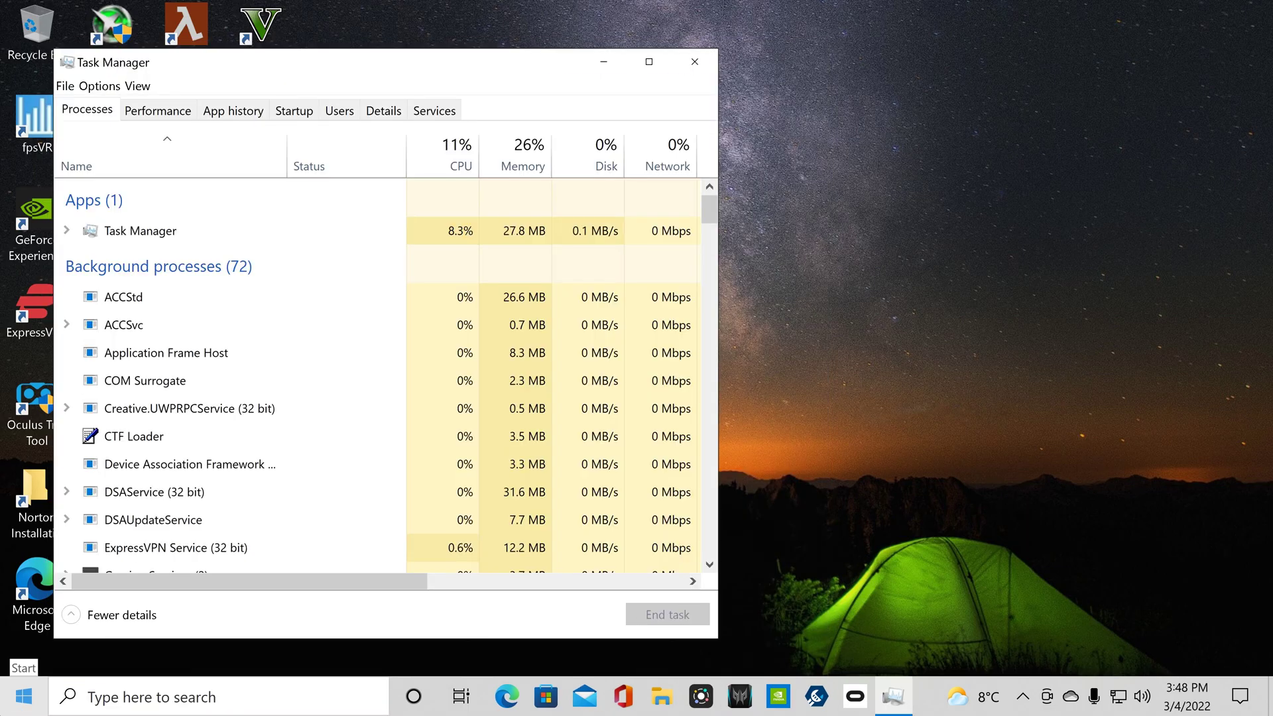
left_click(386, 111)
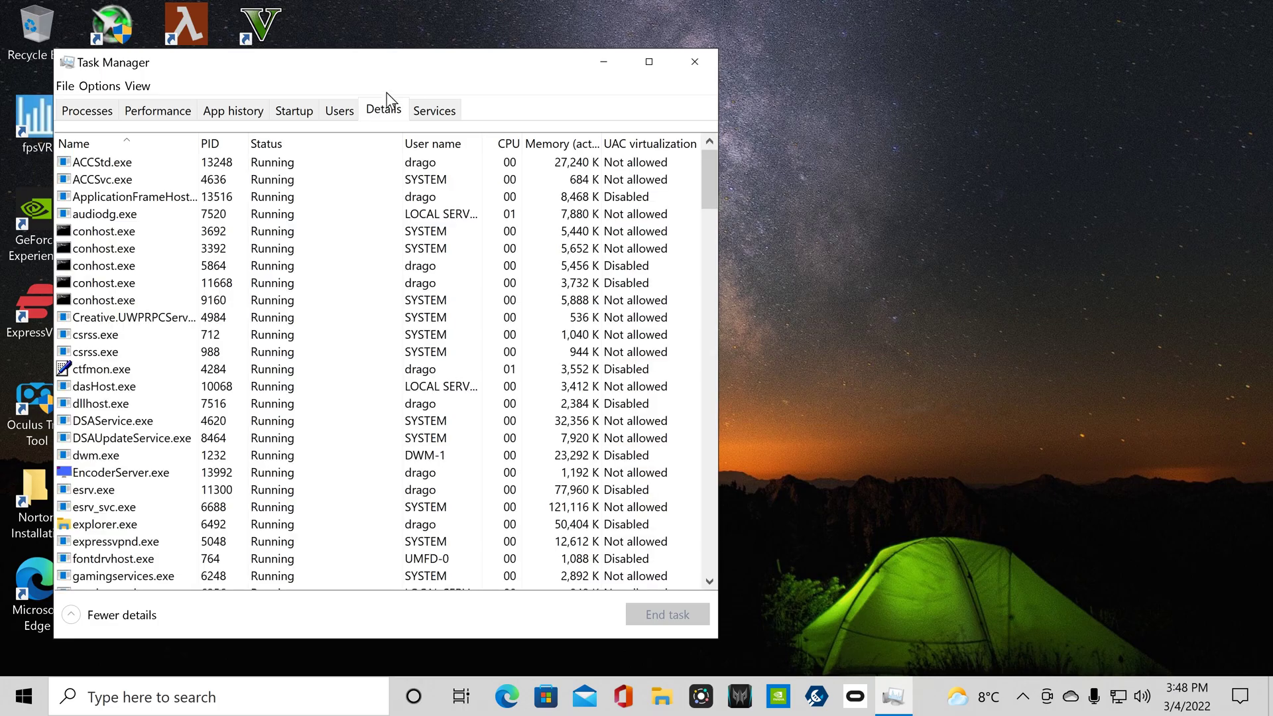
scroll(275, 323, "down", 4)
scroll(274, 322, "down", 4)
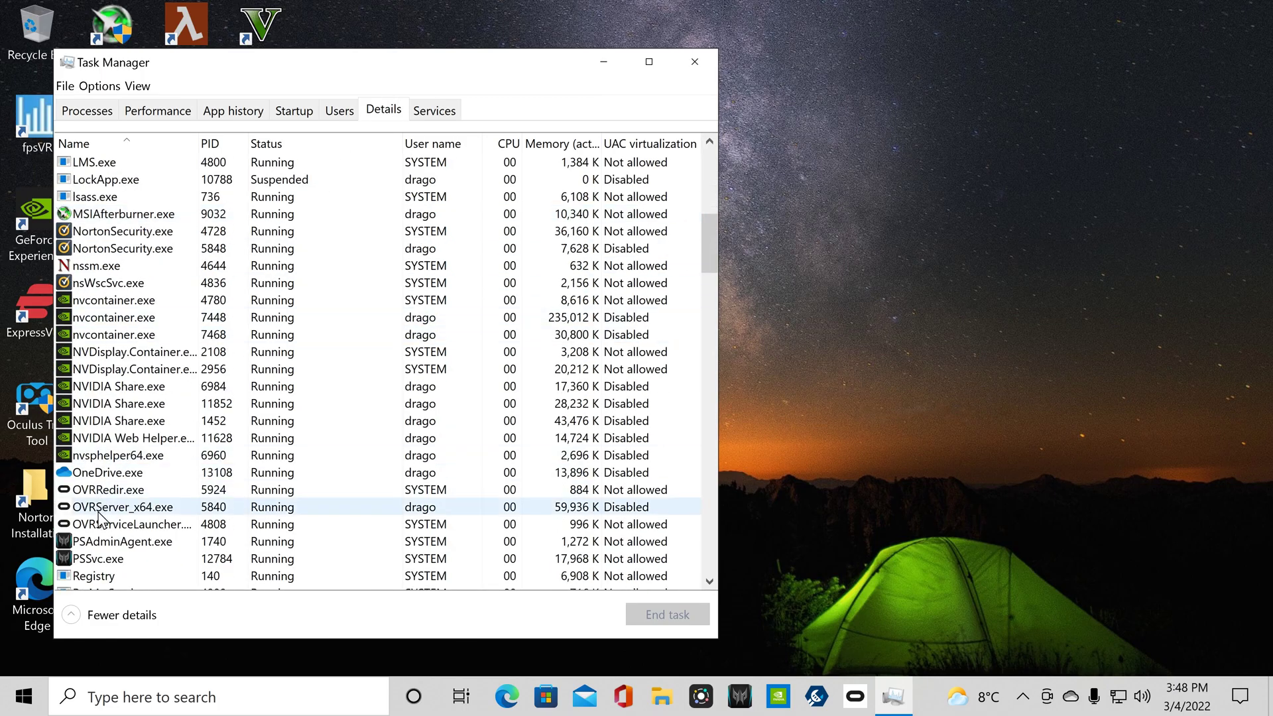
right_click(165, 510)
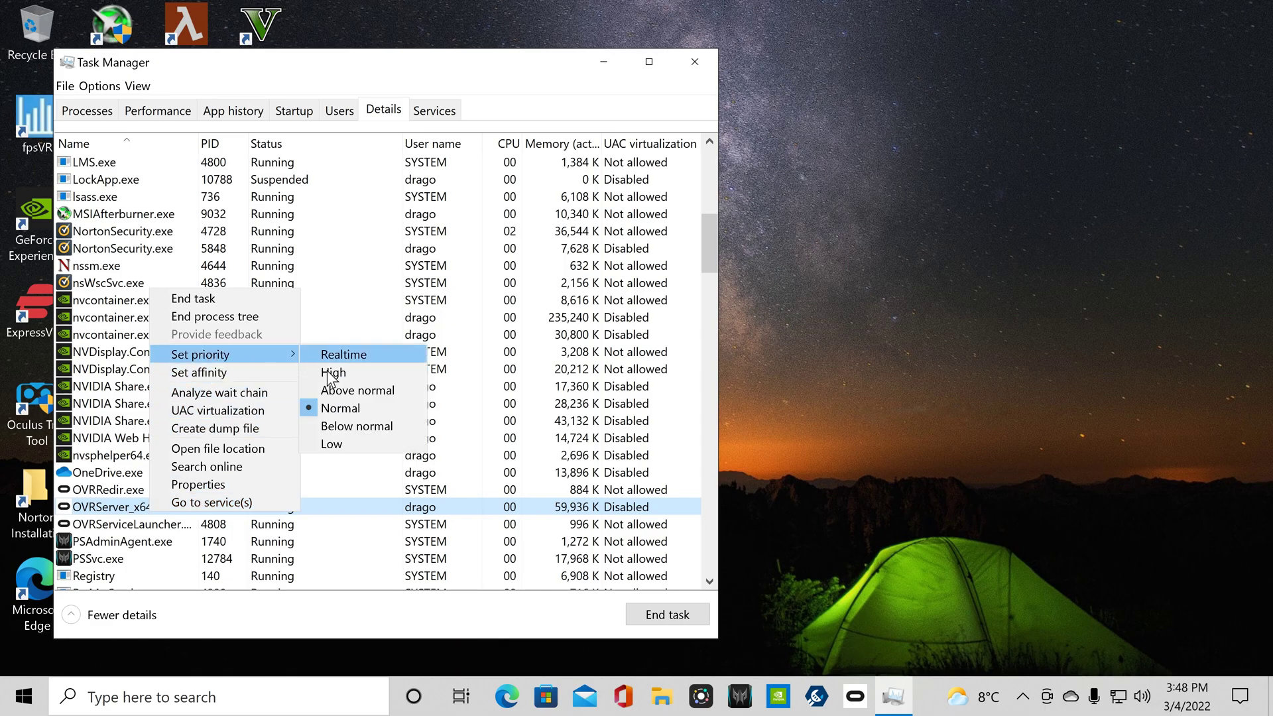
left_click(336, 381)
left_click(662, 373)
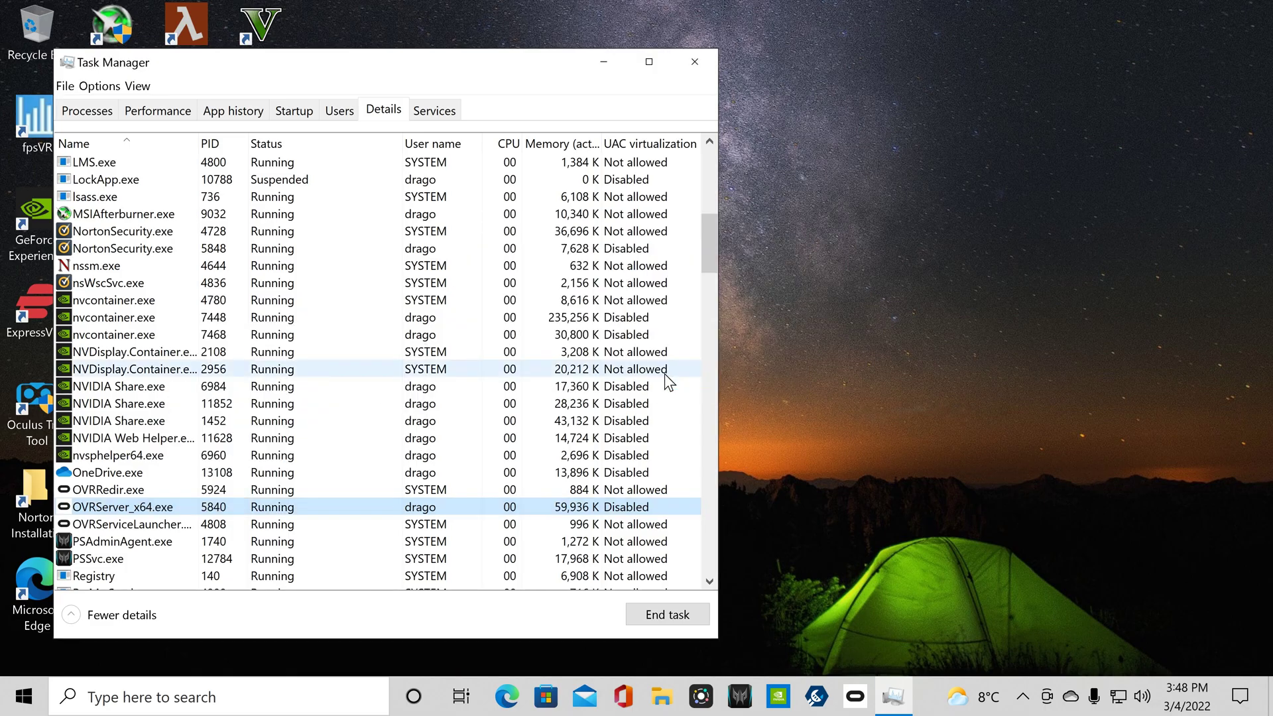
left_click(695, 61)
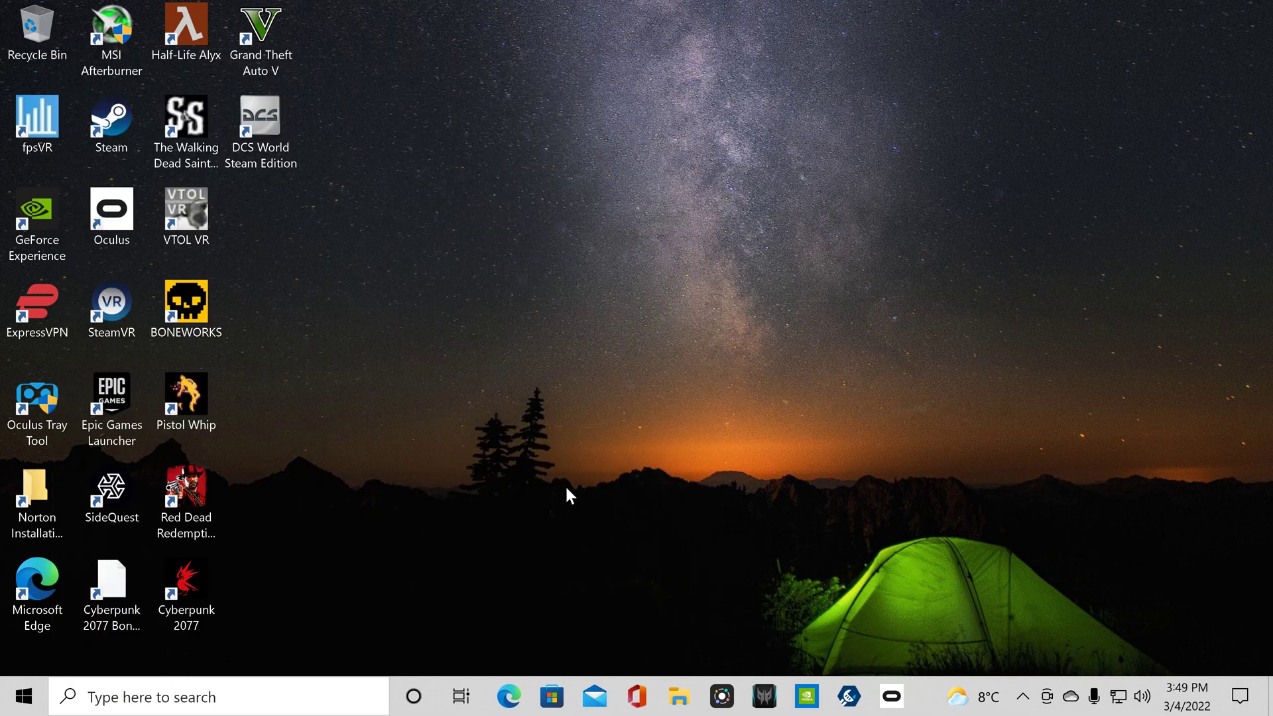
Keep the Quest 2 graphics preferences at 90Hz and 0.9x (3264 x 1648), then minimise Oculus.
double_click(103, 211)
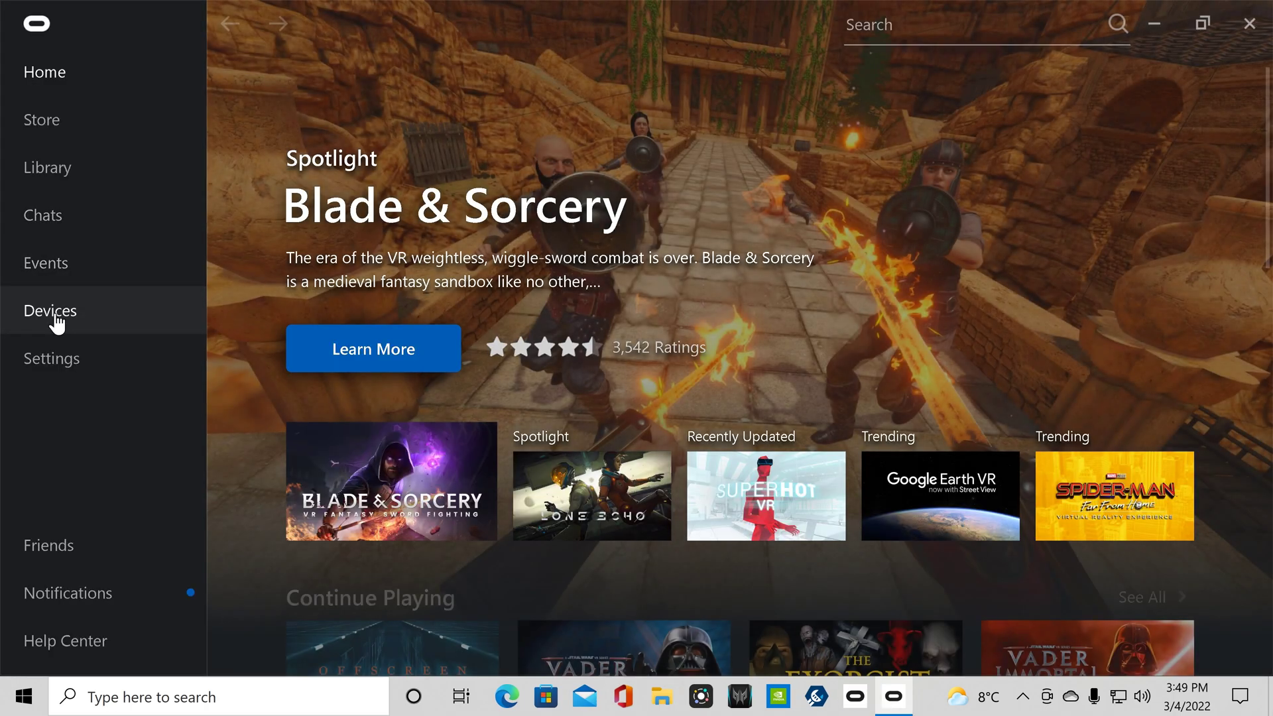
left_click(56, 324)
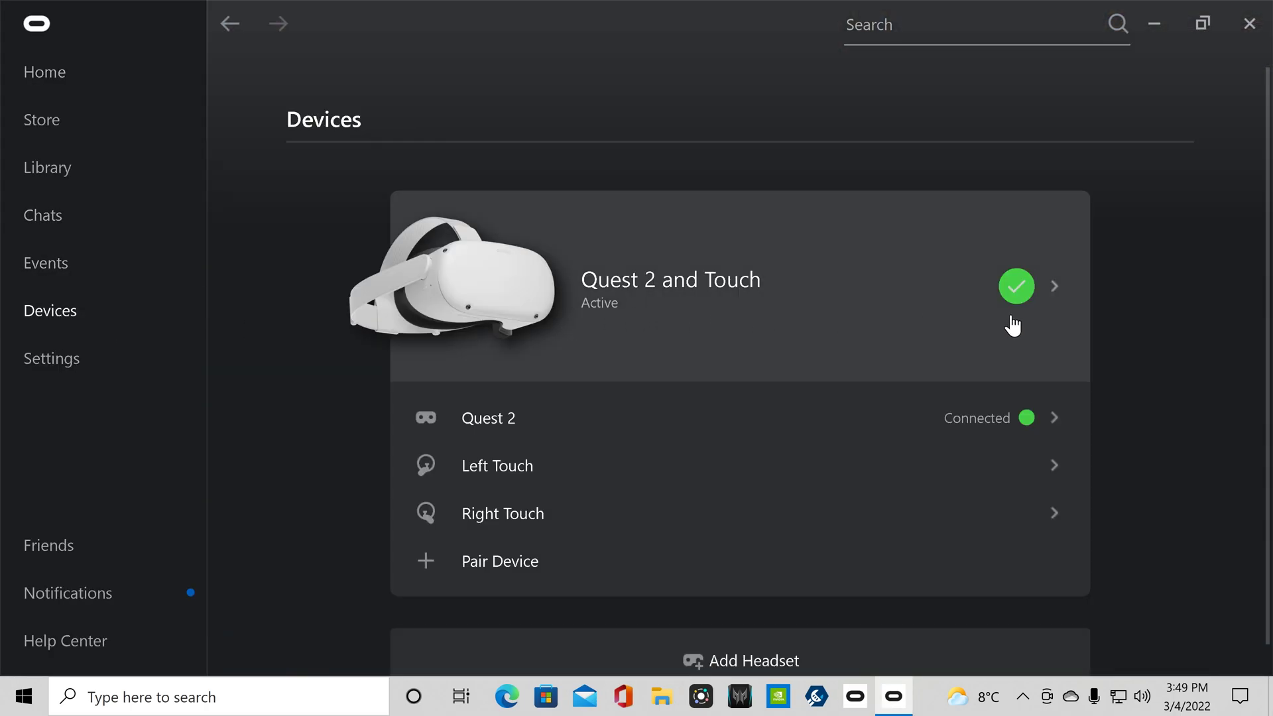
left_click(1054, 286)
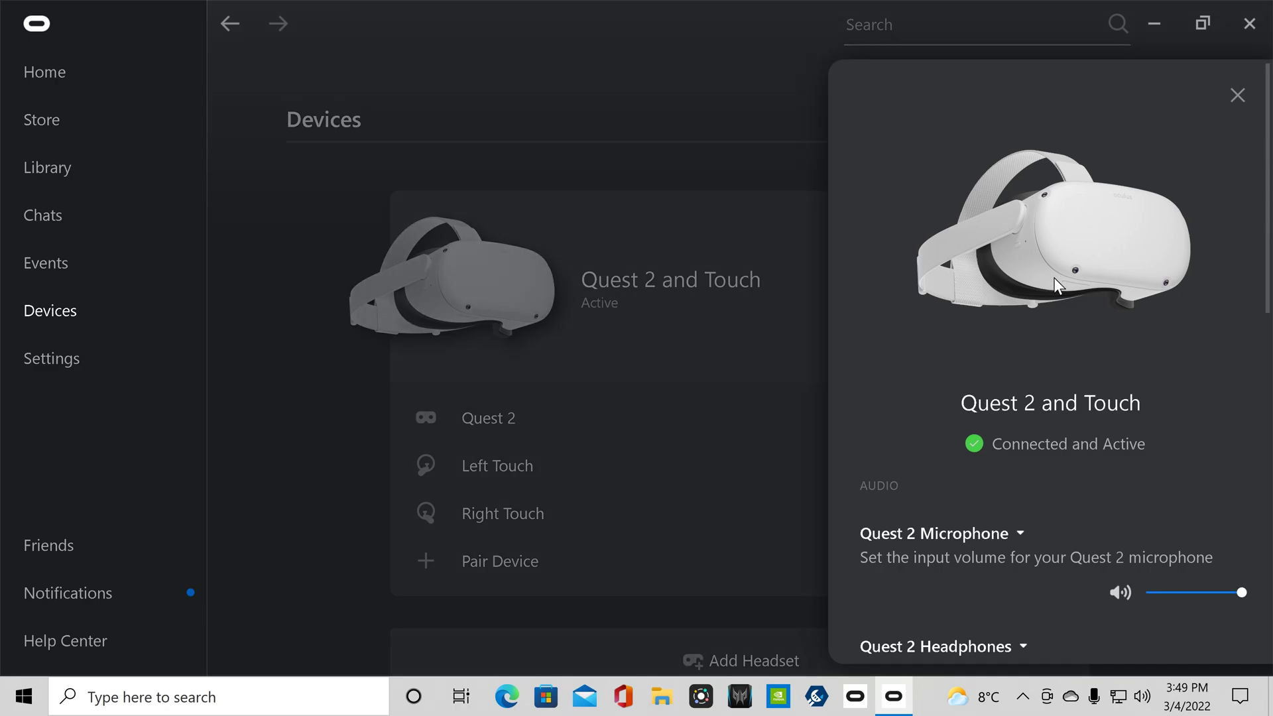
scroll(1160, 311, "down", 10)
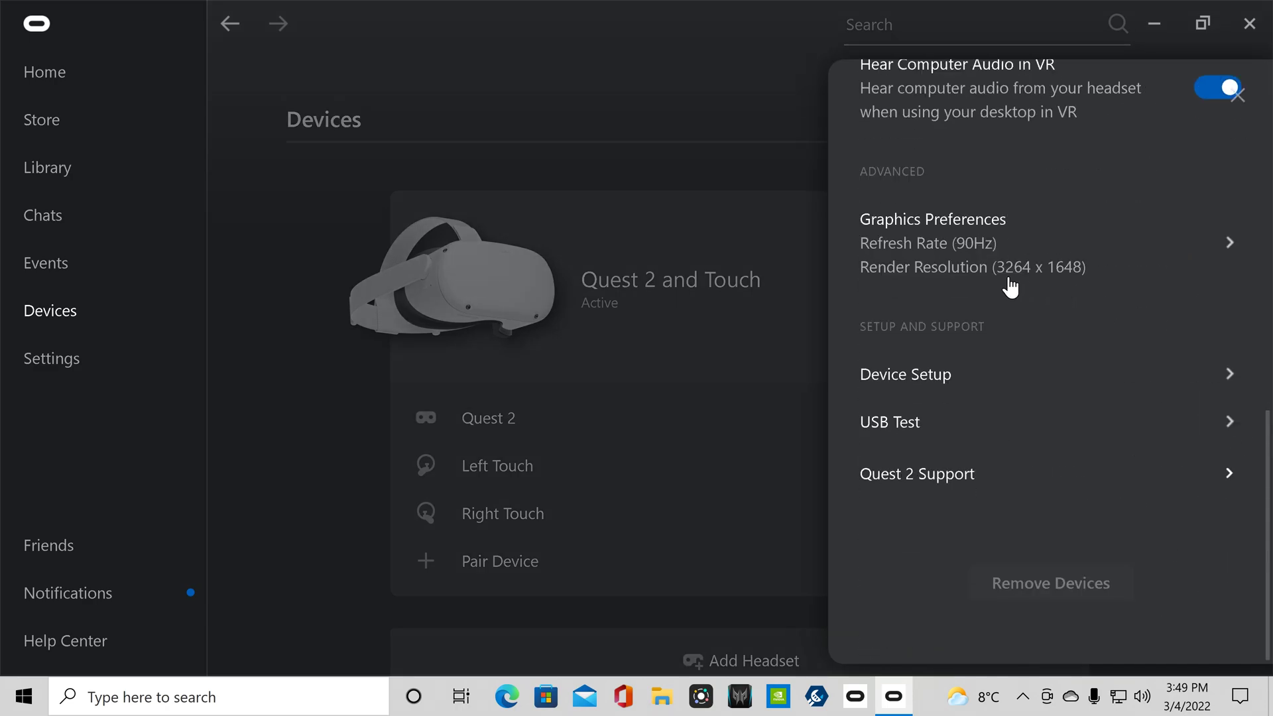
left_click(1231, 243)
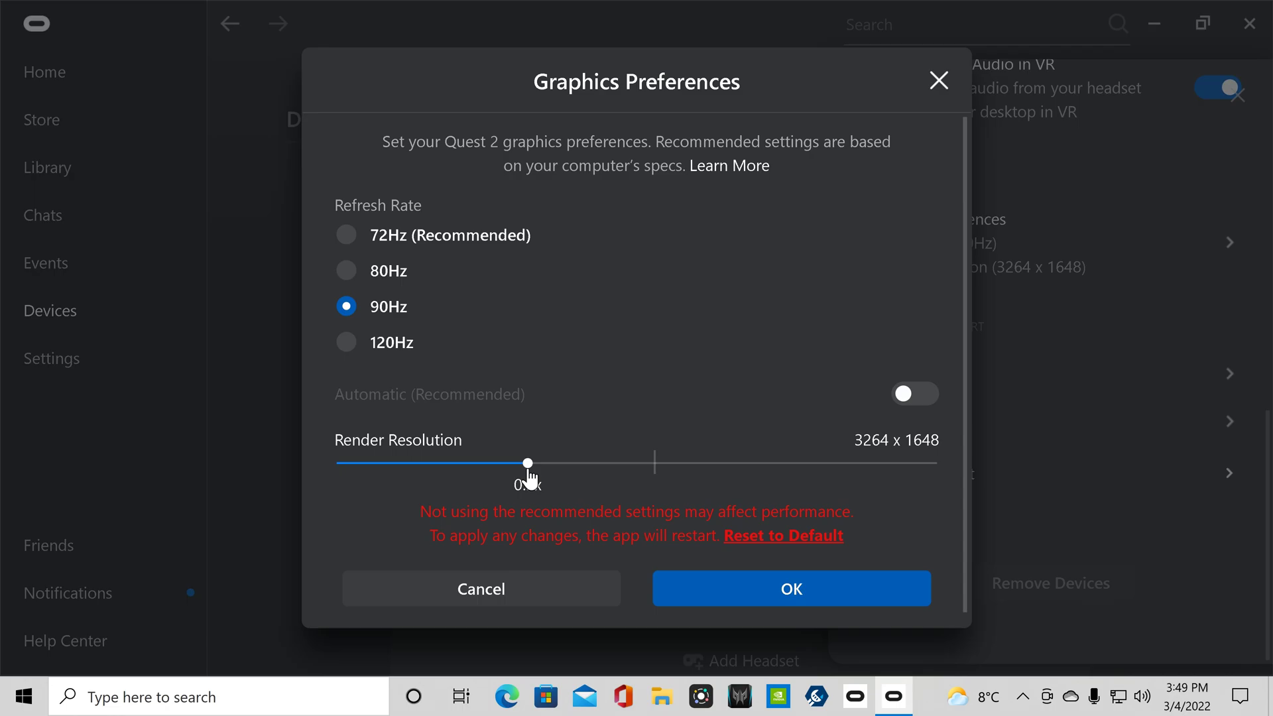
left_click(779, 589)
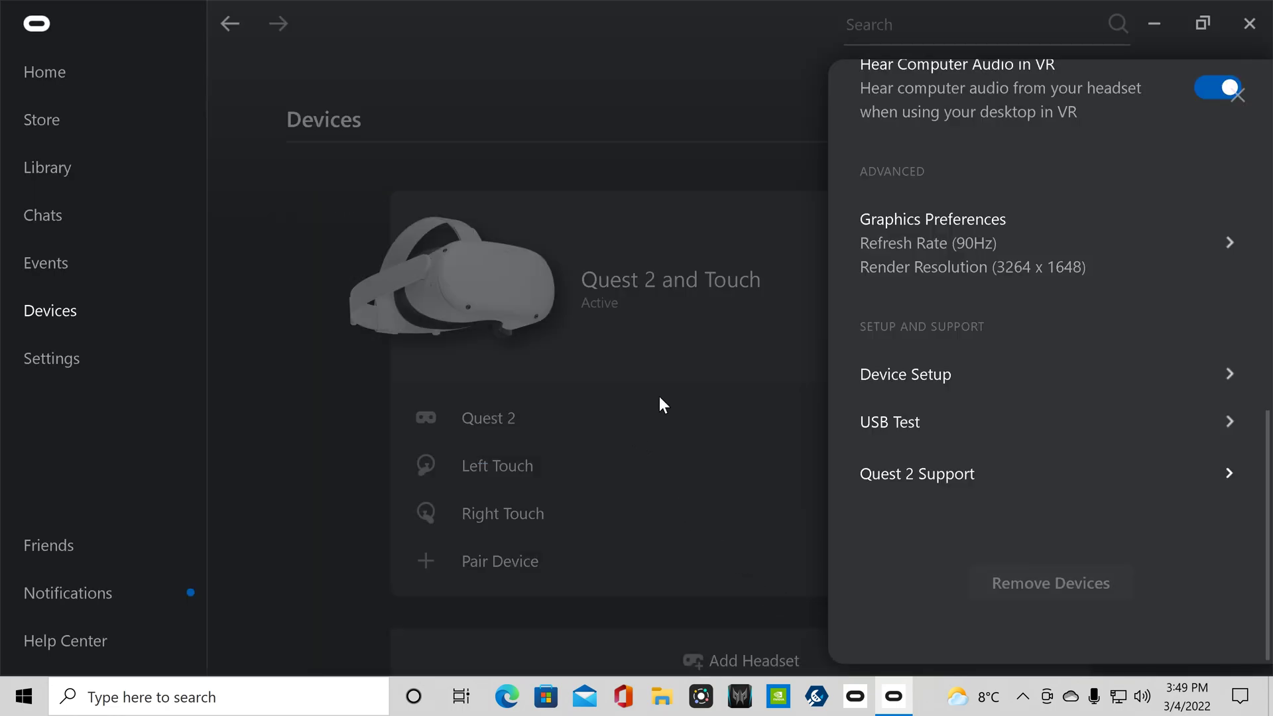
left_click(1237, 97)
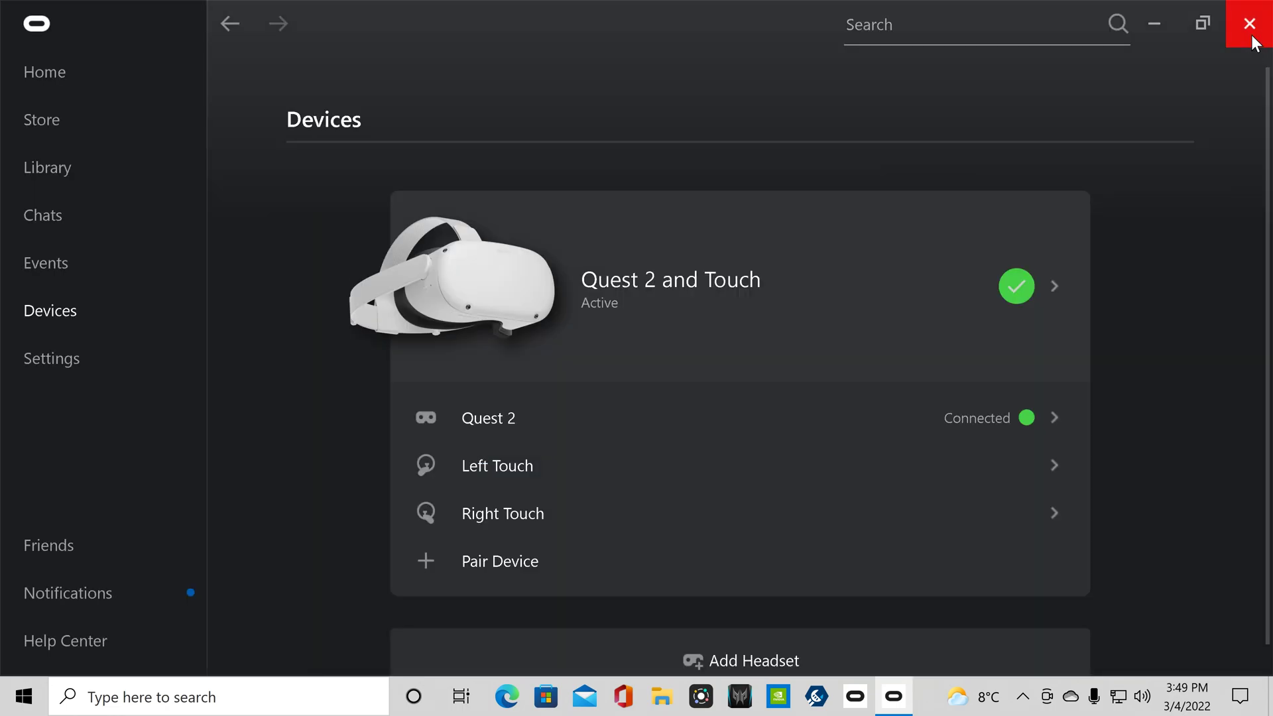
left_click(1155, 24)
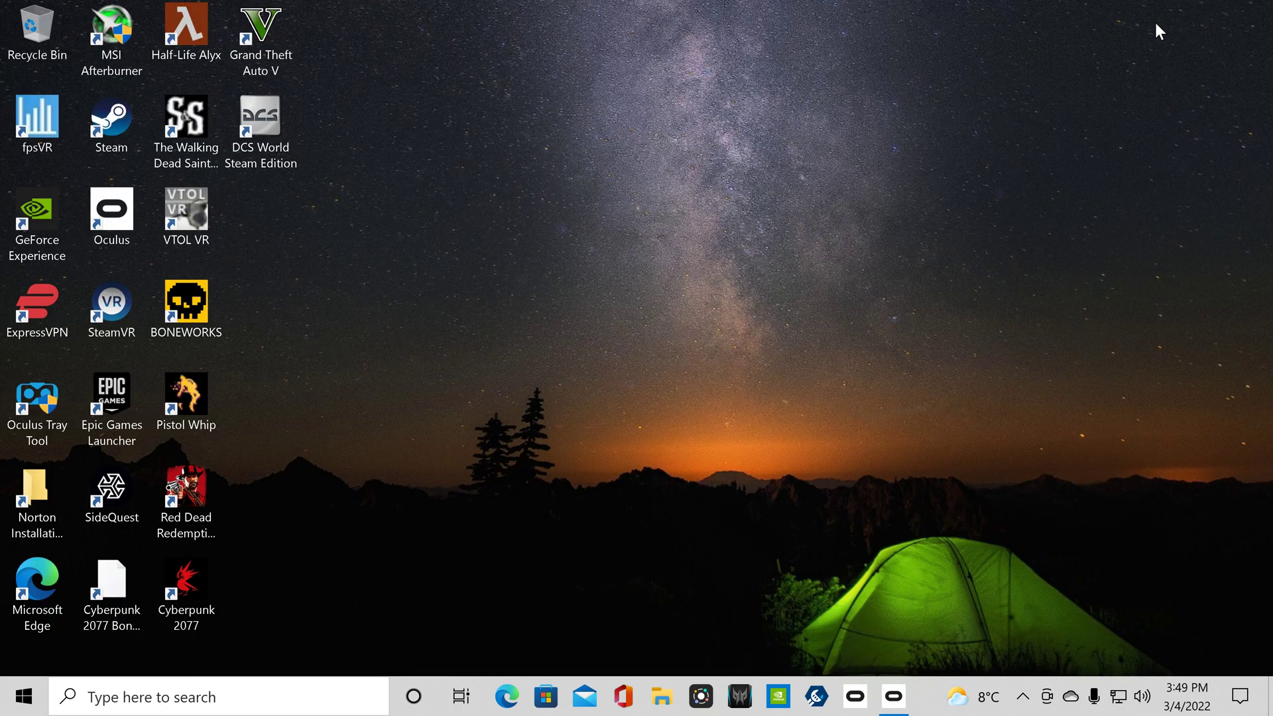
Launch Oculus Tray Tool with administrator approval and quit the NVIDIA tray app.
double_click(30, 394)
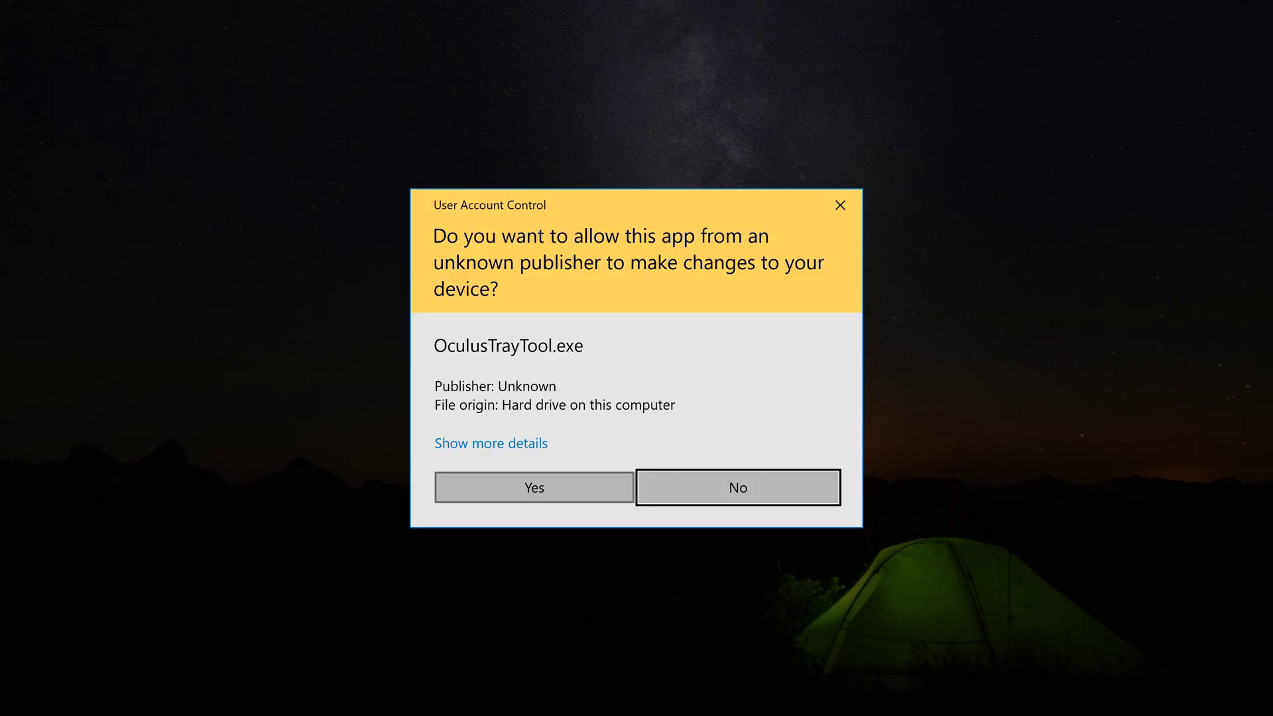
left_click(516, 489)
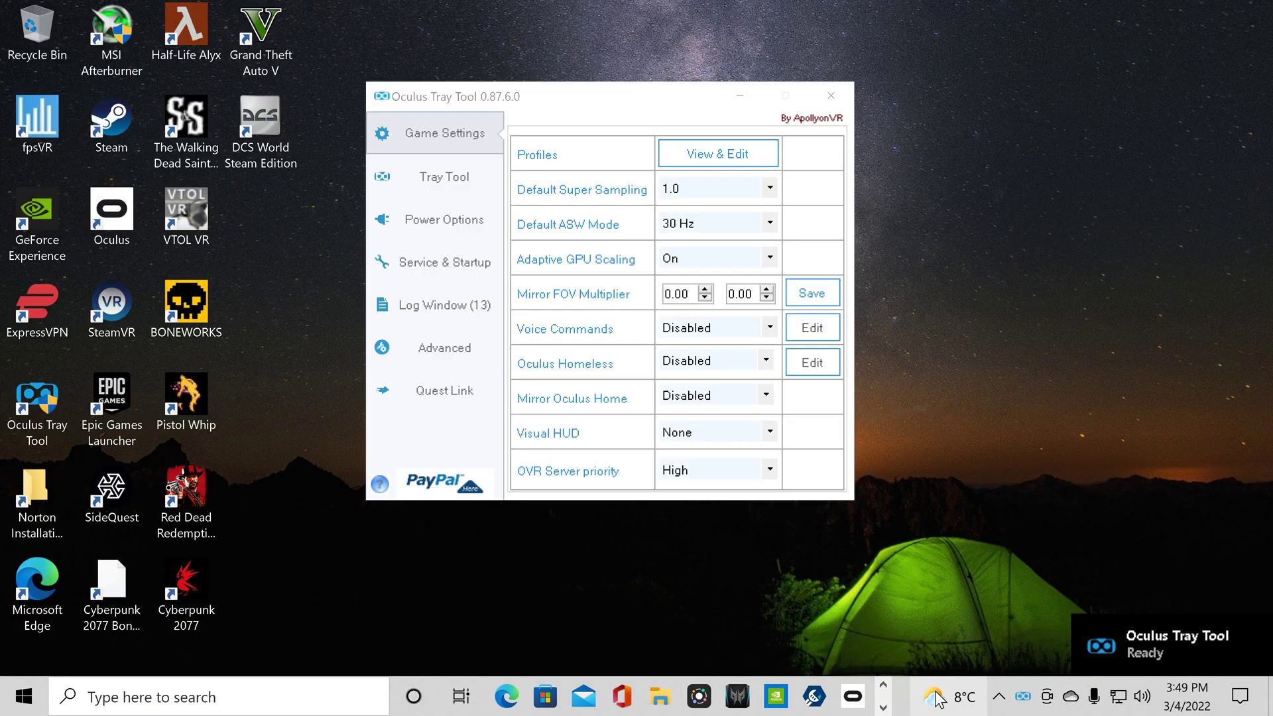
left_click(998, 703)
right_click(1062, 577)
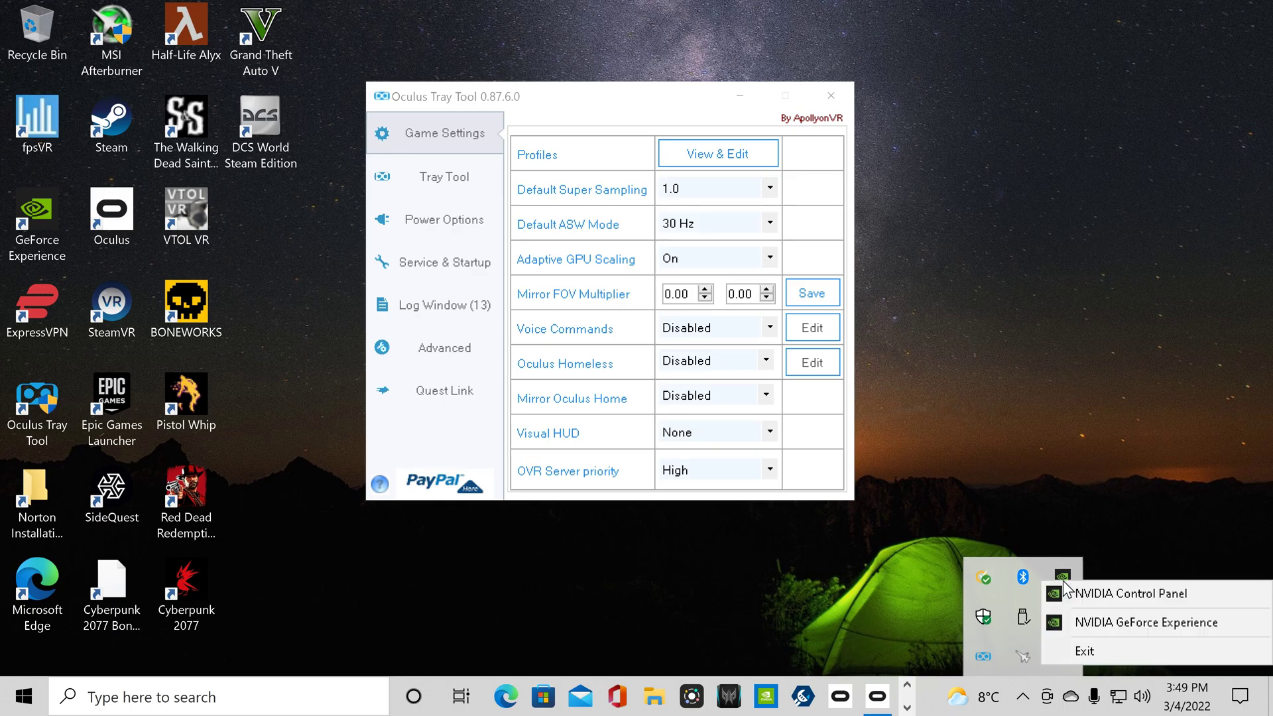
left_click(1080, 652)
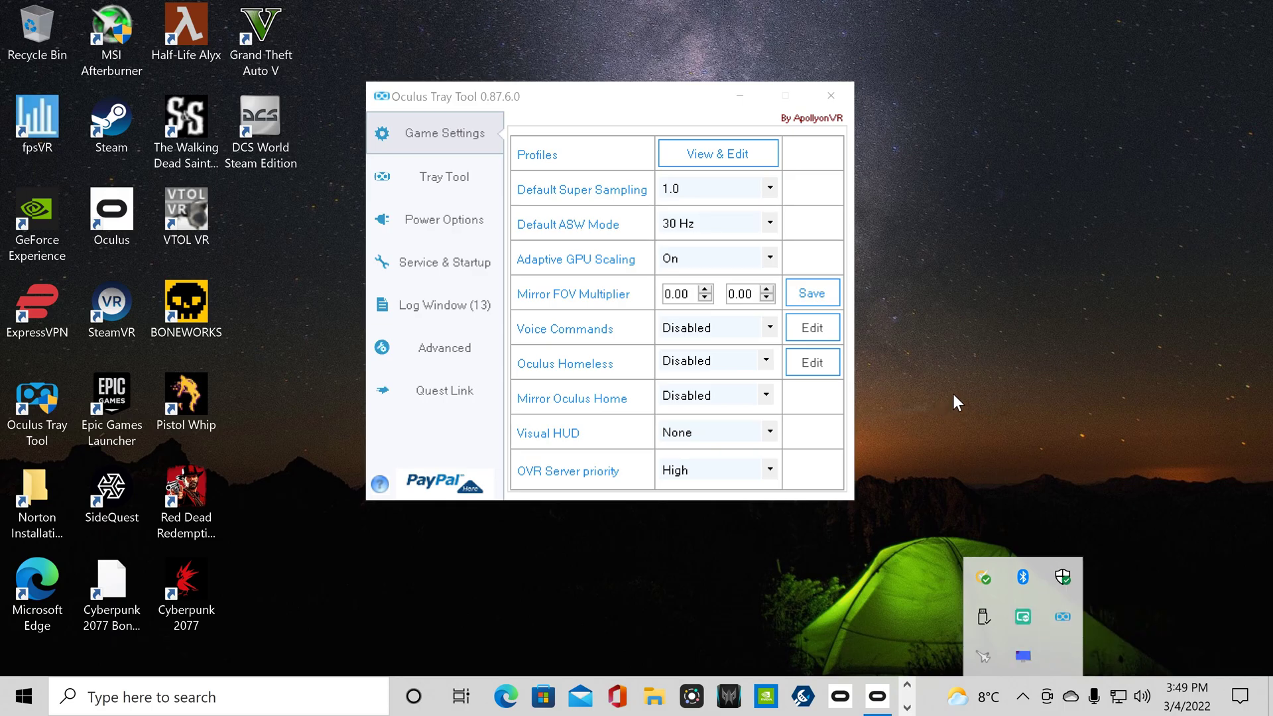
left_click(1020, 427)
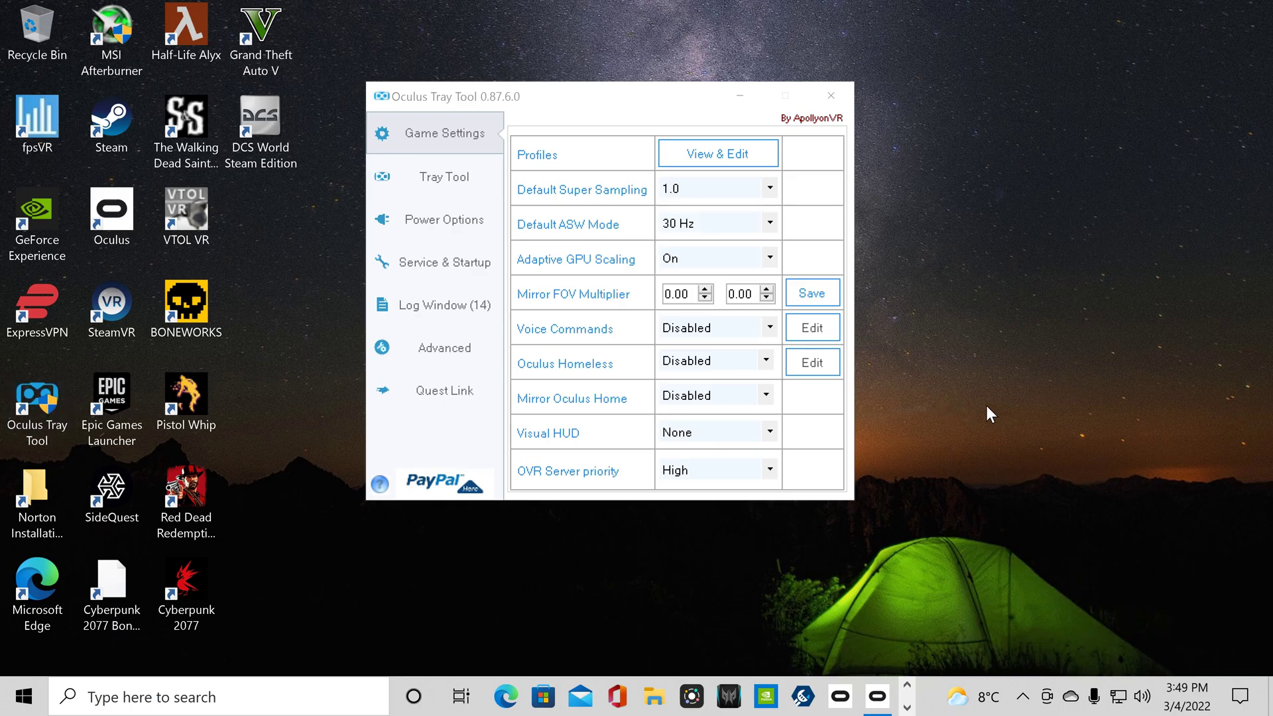
Set Default ASW Mode to 45 Hz forced and OVR Server priority to High.
left_click(768, 222)
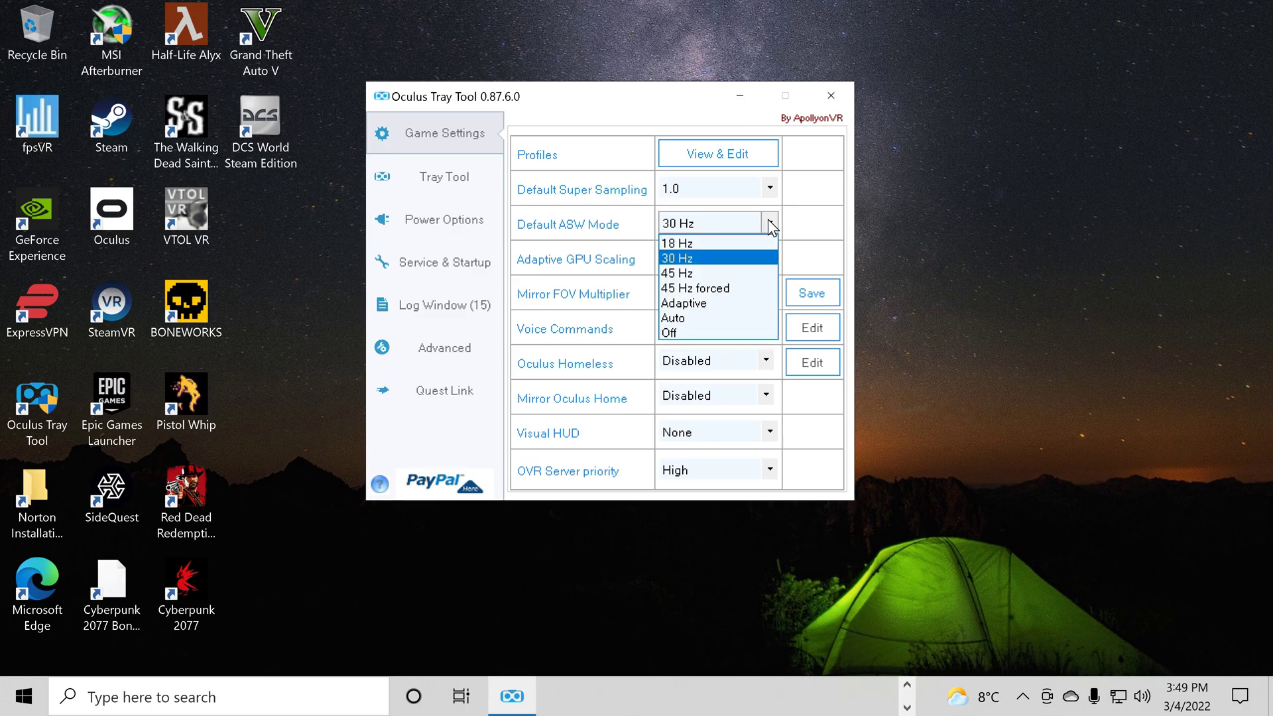
left_click(712, 288)
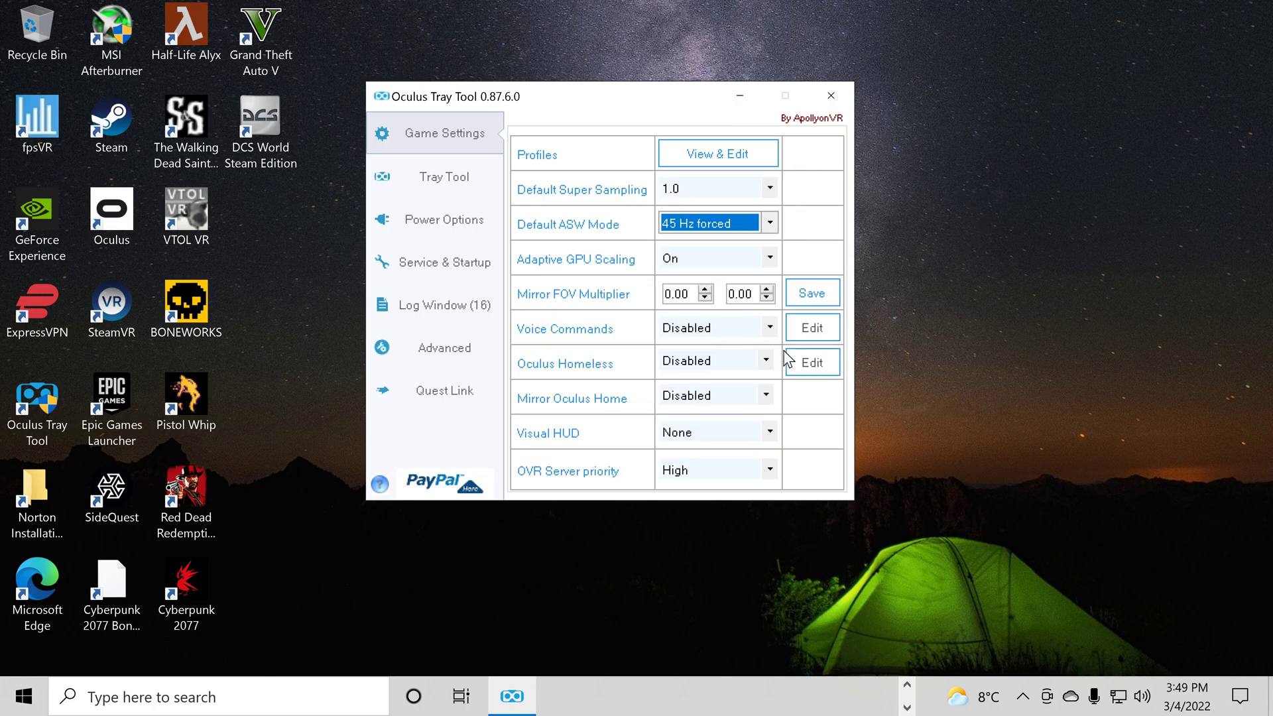
left_click(771, 472)
left_click(681, 519)
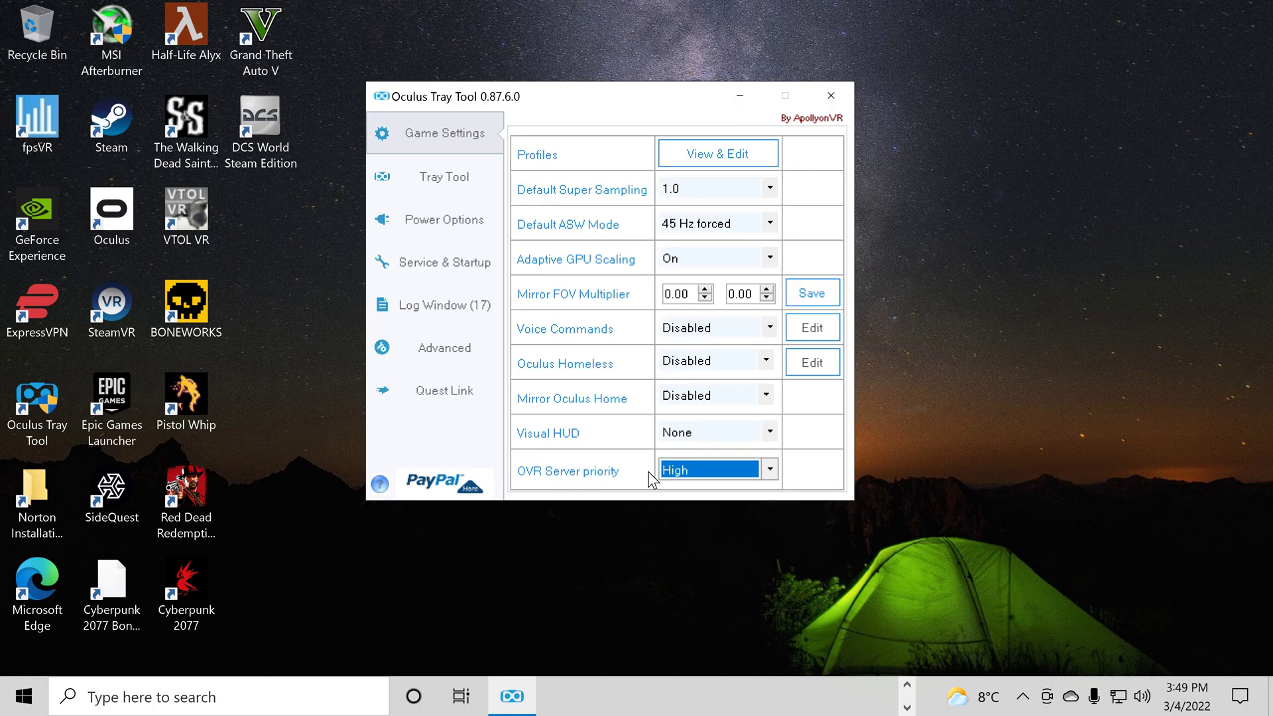
Save a Quest Link bitrate of 250 with a service restart, then minimize both Oculus windows.
left_click(457, 395)
left_click(802, 364)
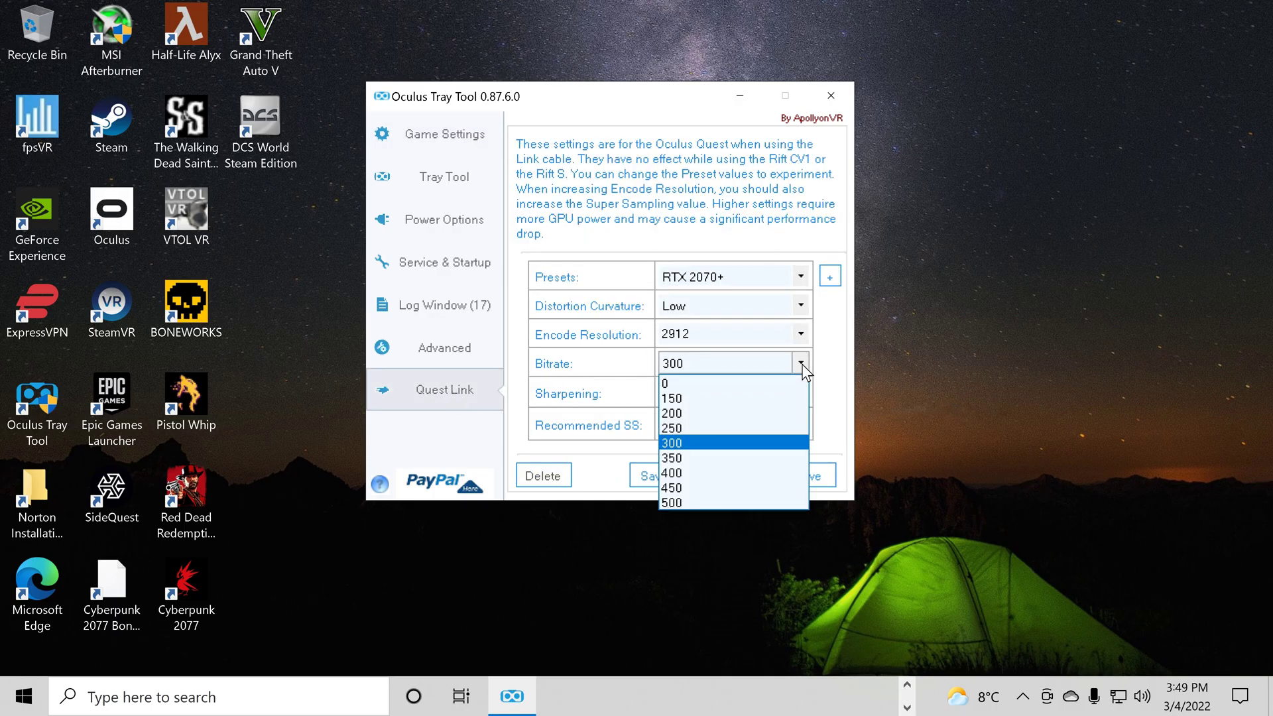
left_click(673, 429)
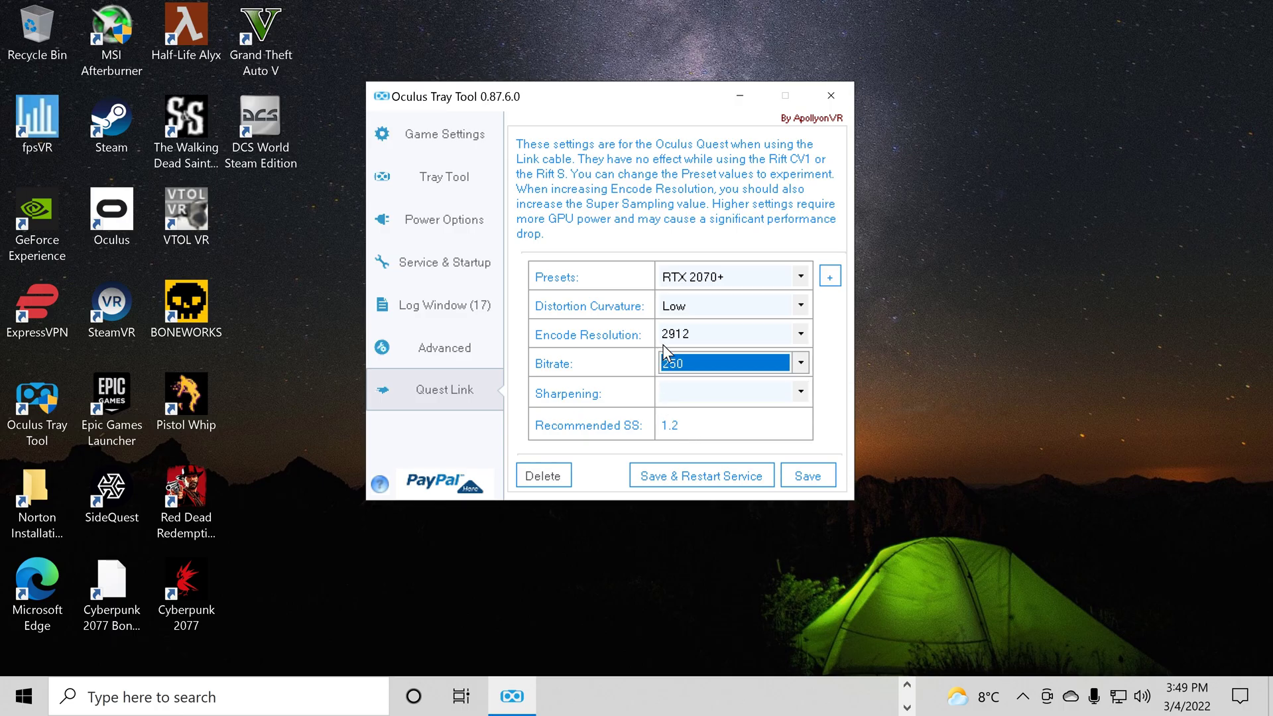
left_click(694, 475)
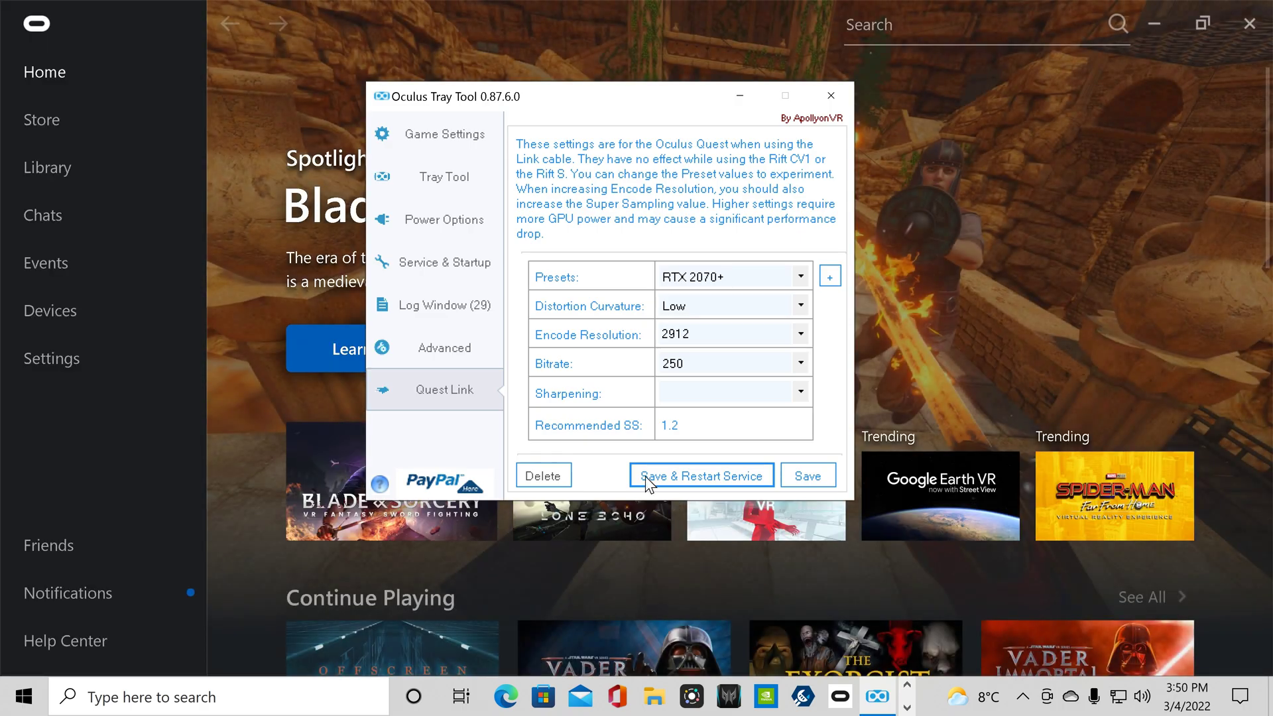
left_click(739, 97)
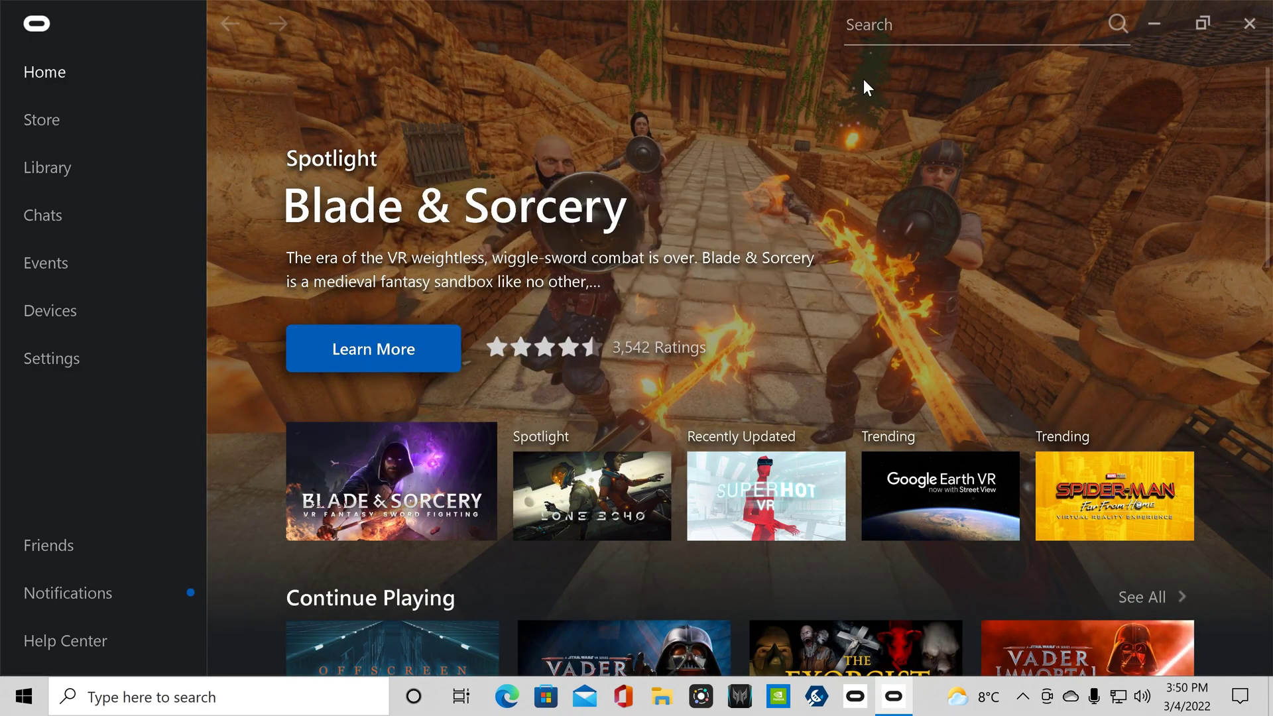
left_click(1157, 18)
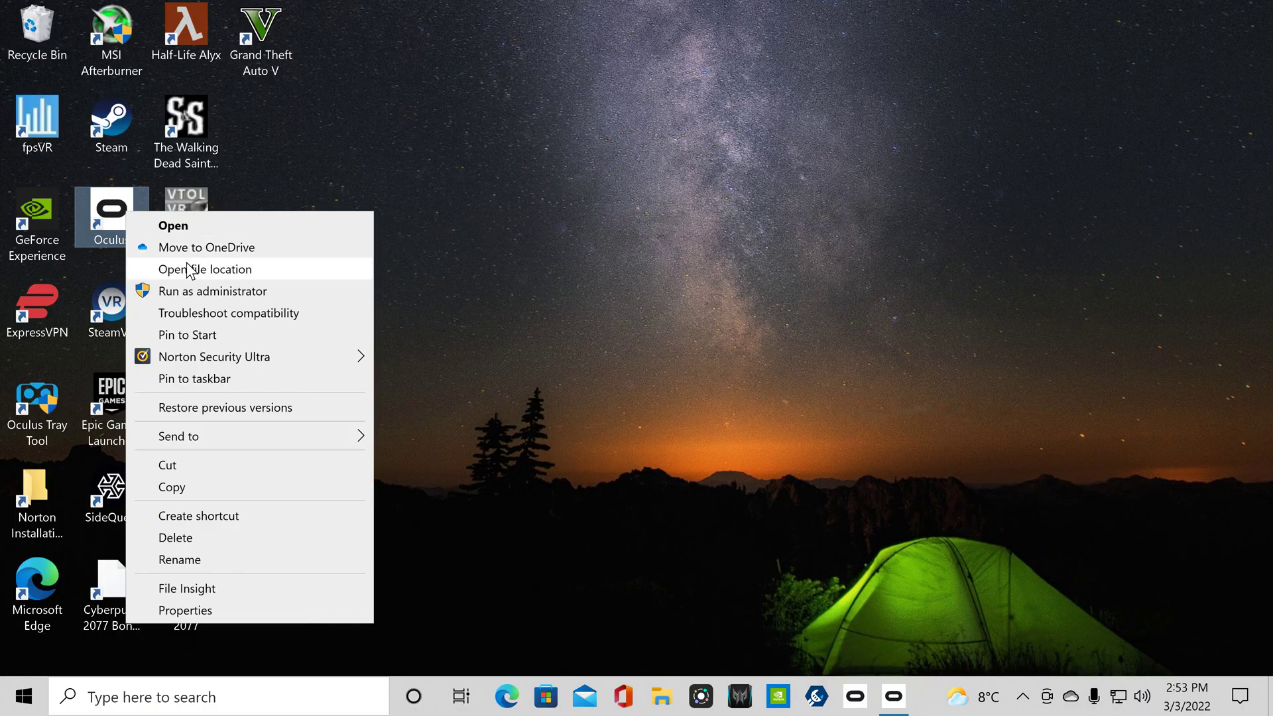
Navigate to Oculus > Support > oculus-diagnostics and launch OculusDebugTool.
left_click(192, 269)
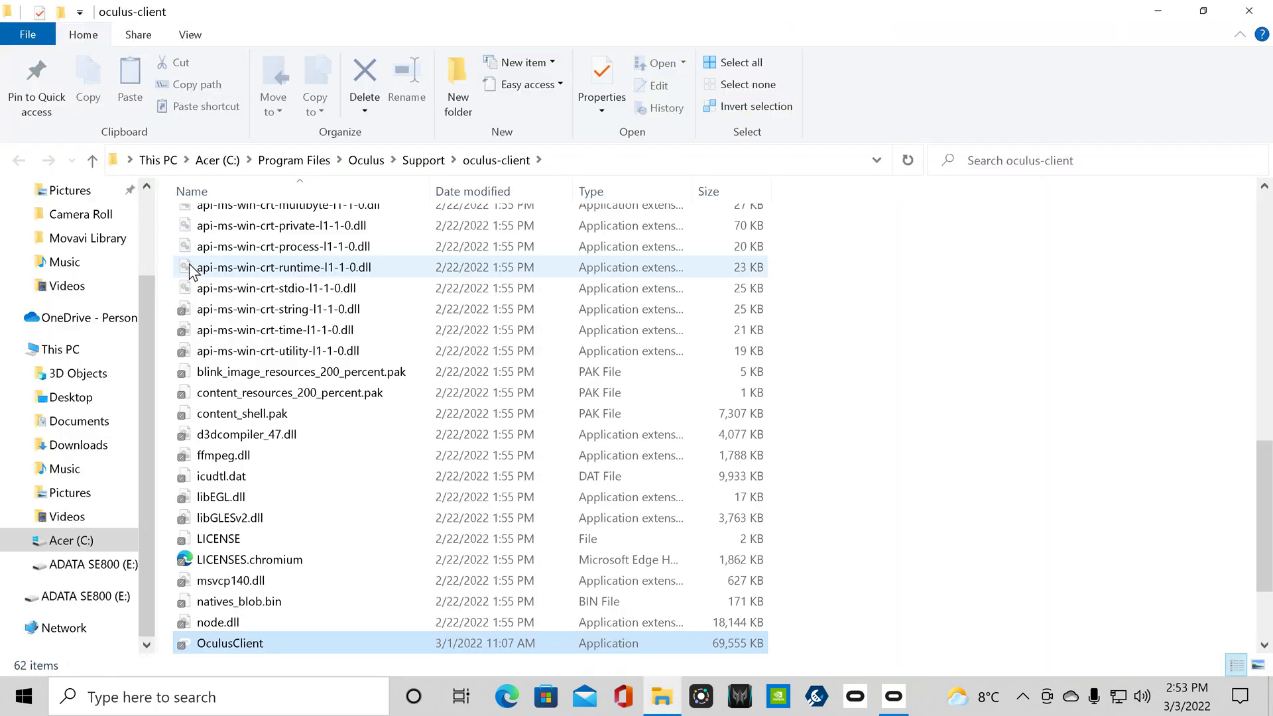
left_click(366, 161)
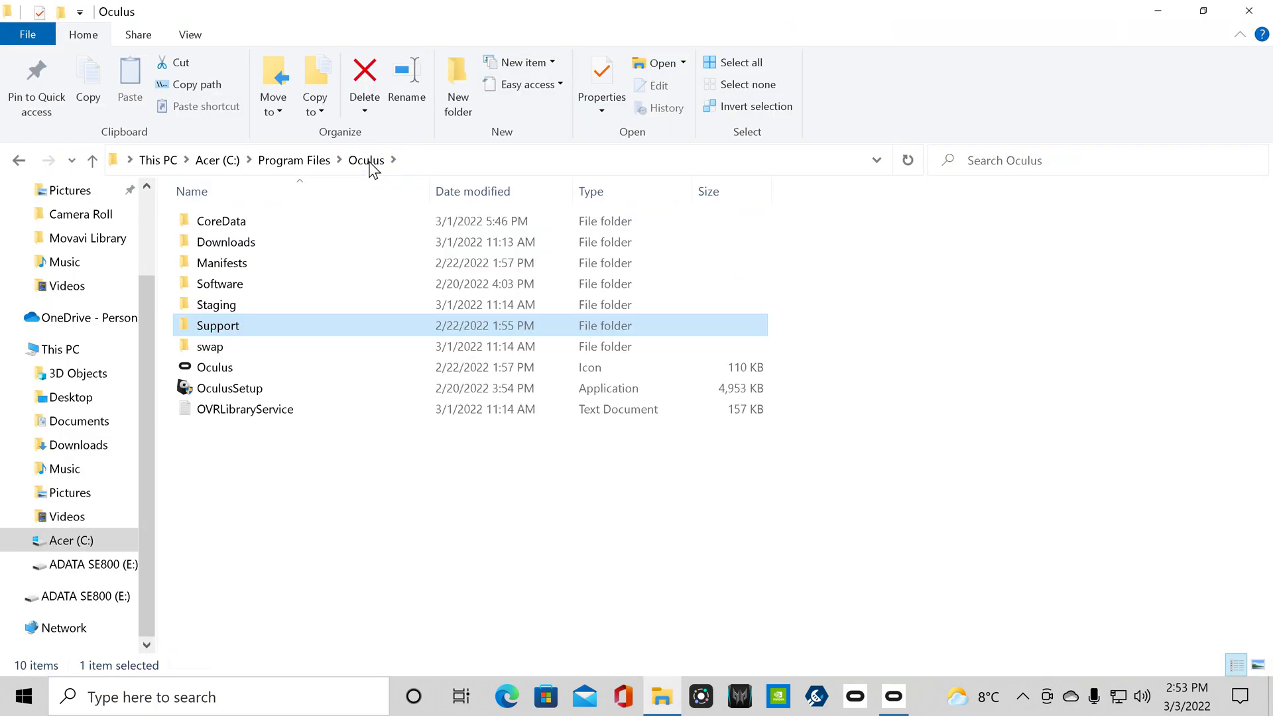
double_click(226, 335)
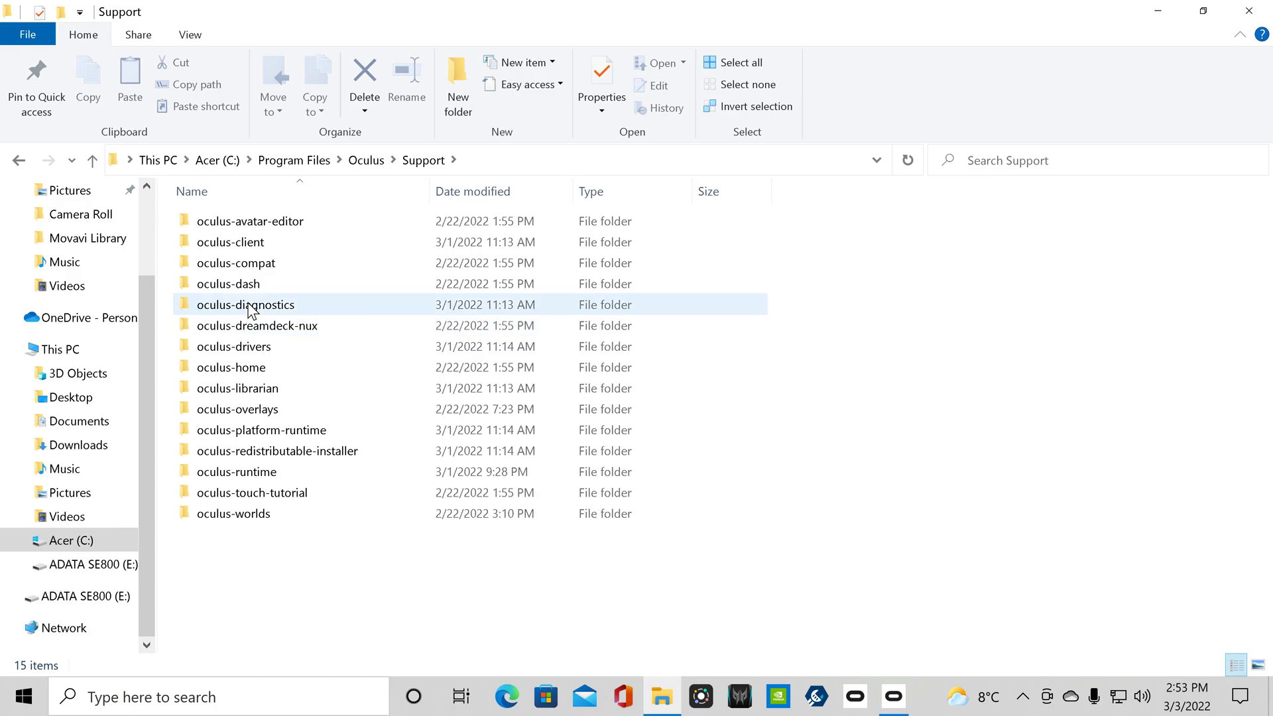
left_click(250, 308)
double_click(250, 308)
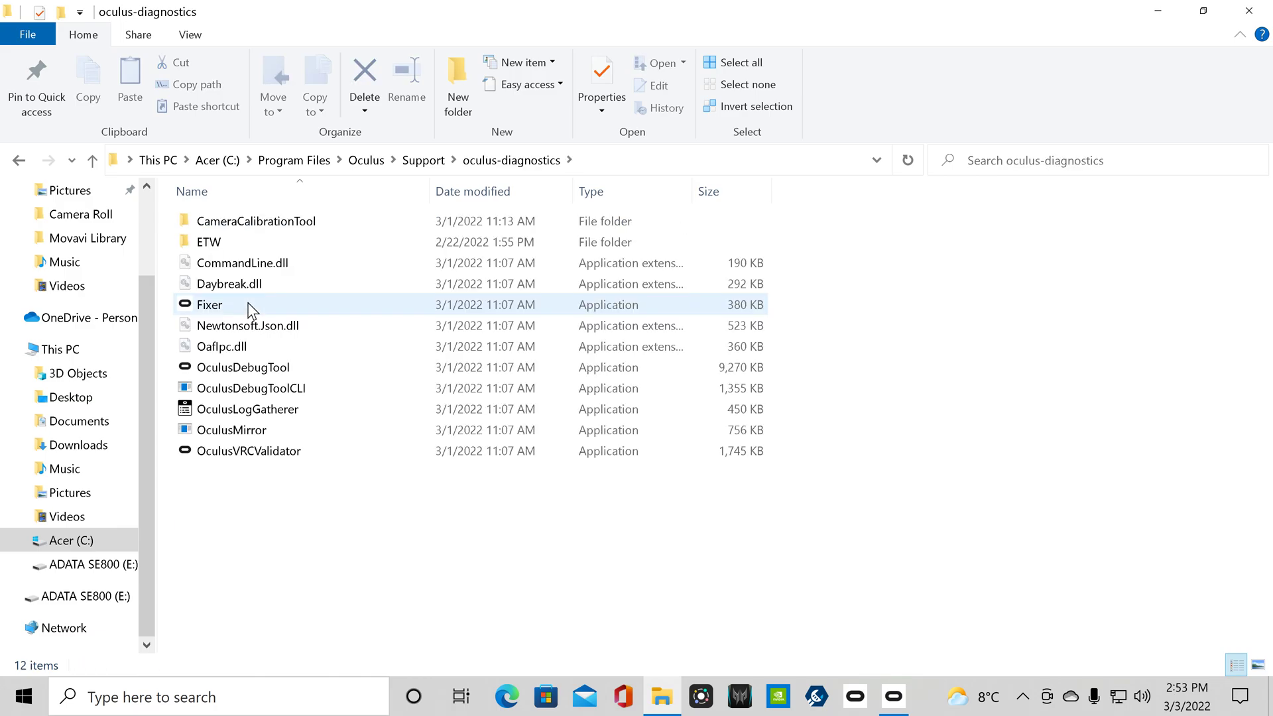
double_click(243, 368)
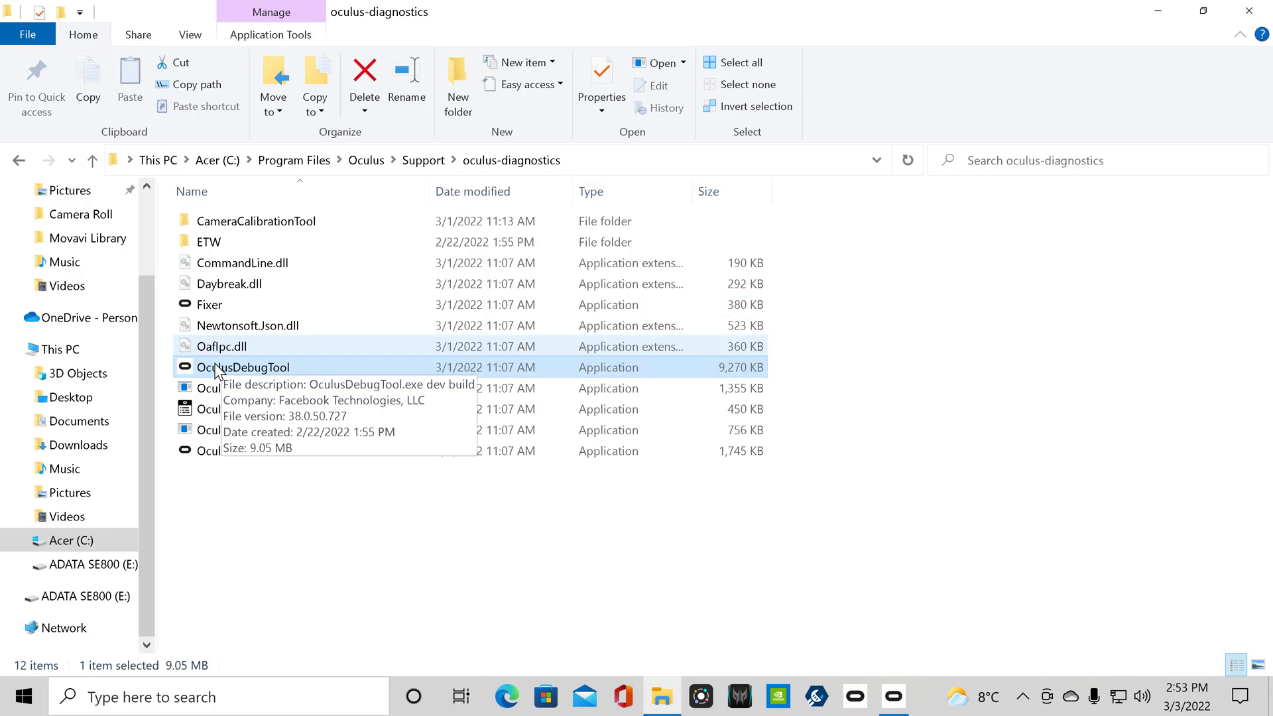
Close File Explorer so the Windows desktop is showing.
right_click(209, 366)
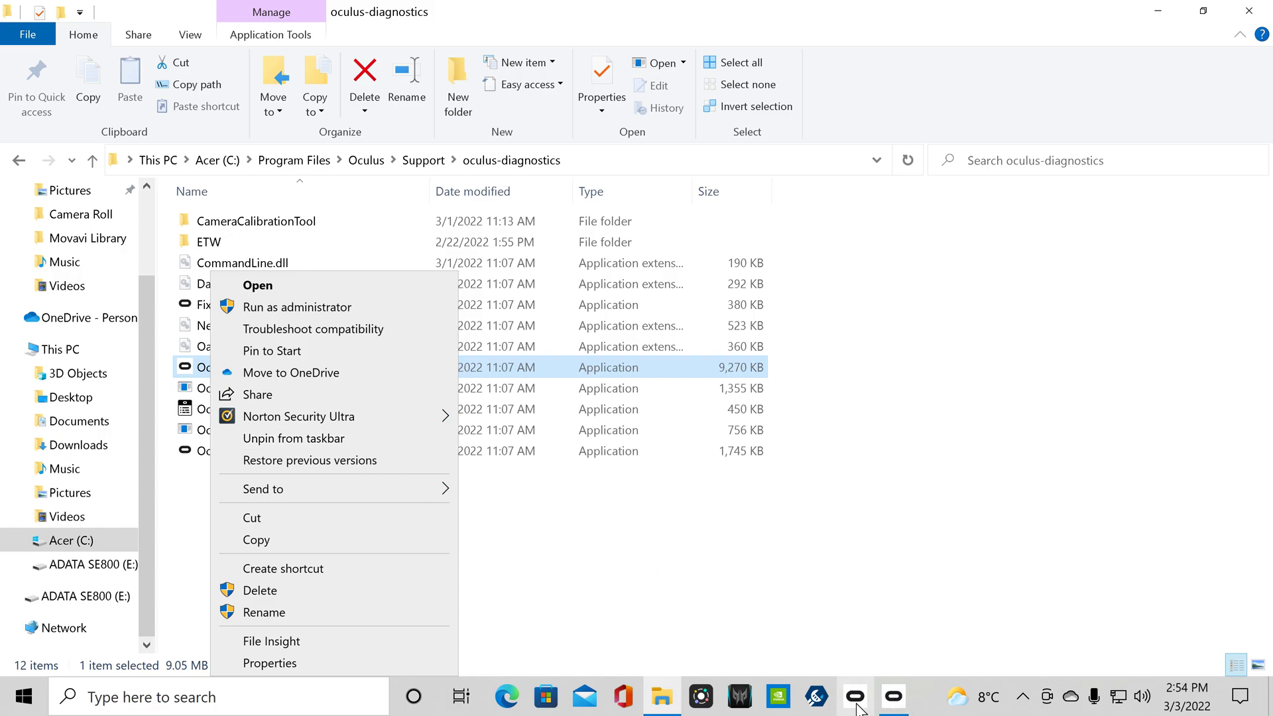
left_click(558, 514)
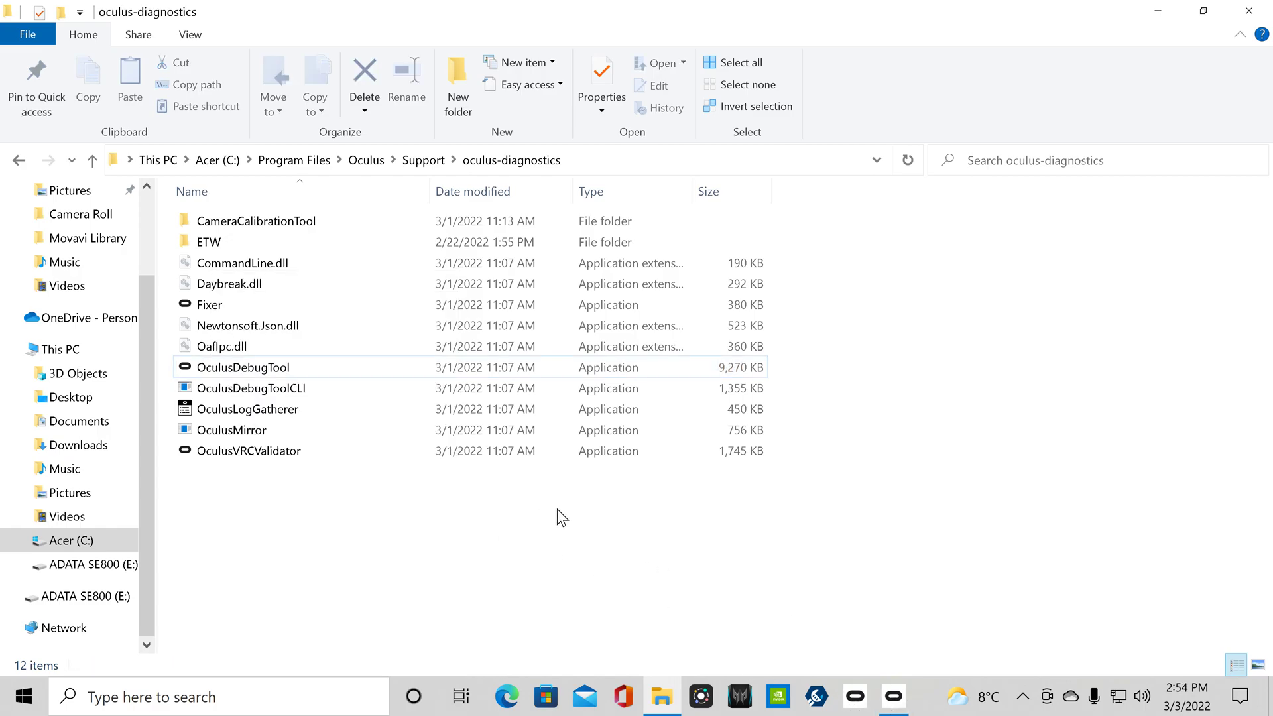
left_click(1249, 11)
left_click(820, 453)
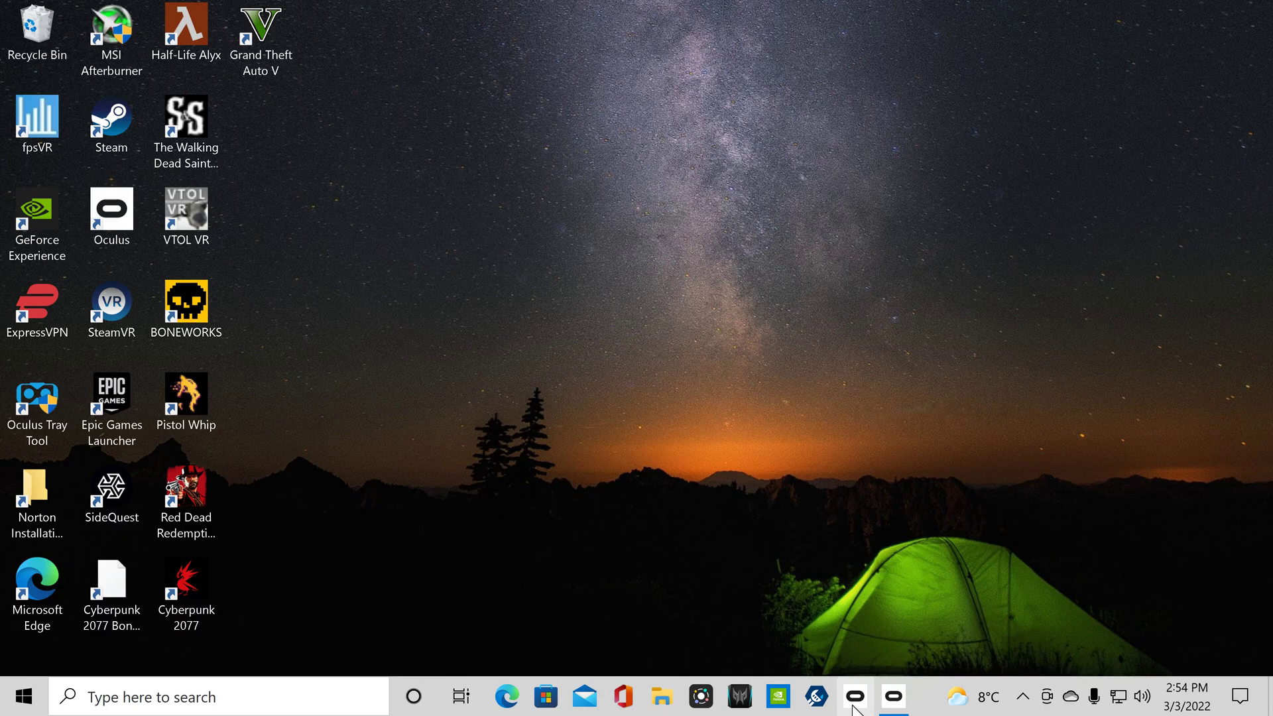
Close the Oculus app and move the Oculus Debug Tool window to screen centre.
mouse_move(891, 710)
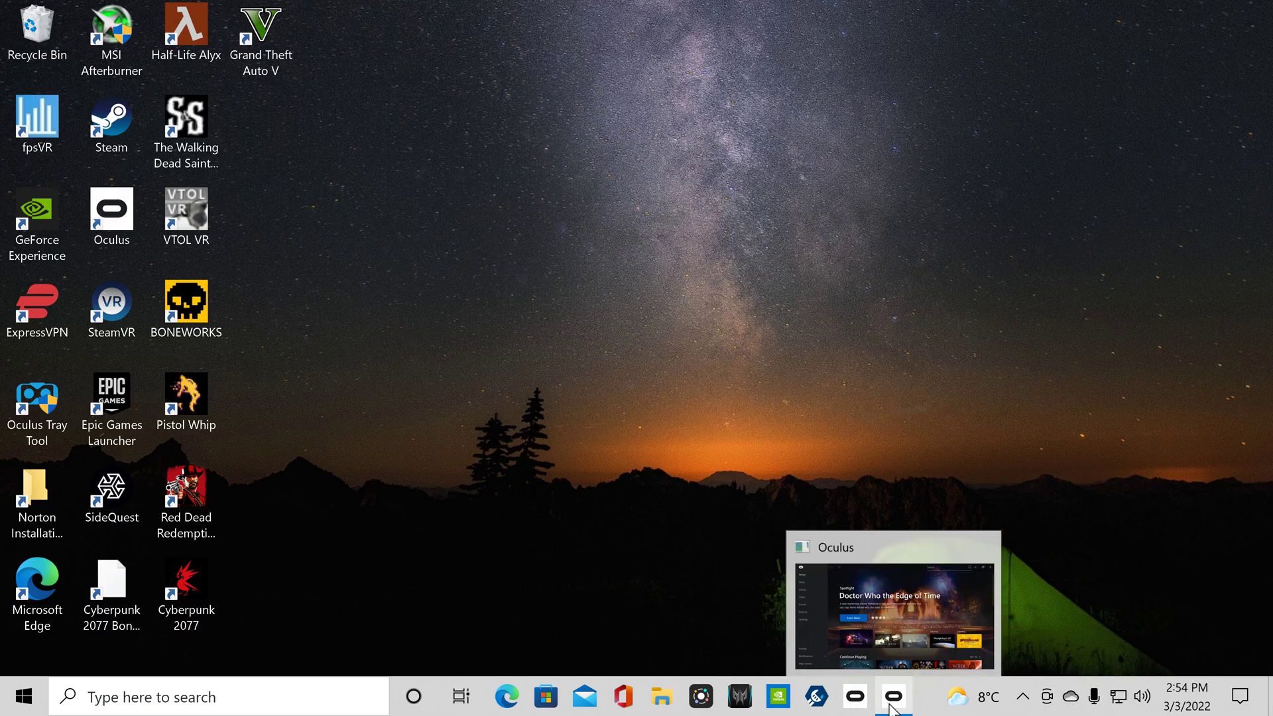
left_click(984, 554)
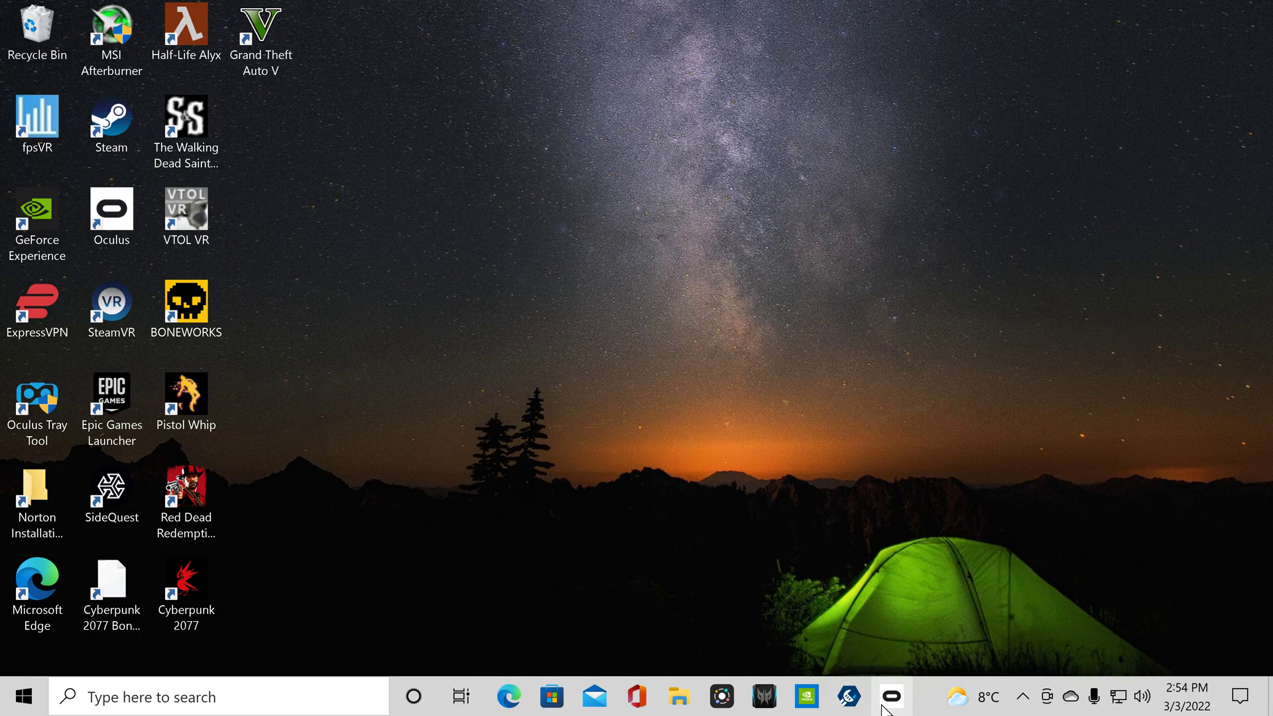
left_click(893, 708)
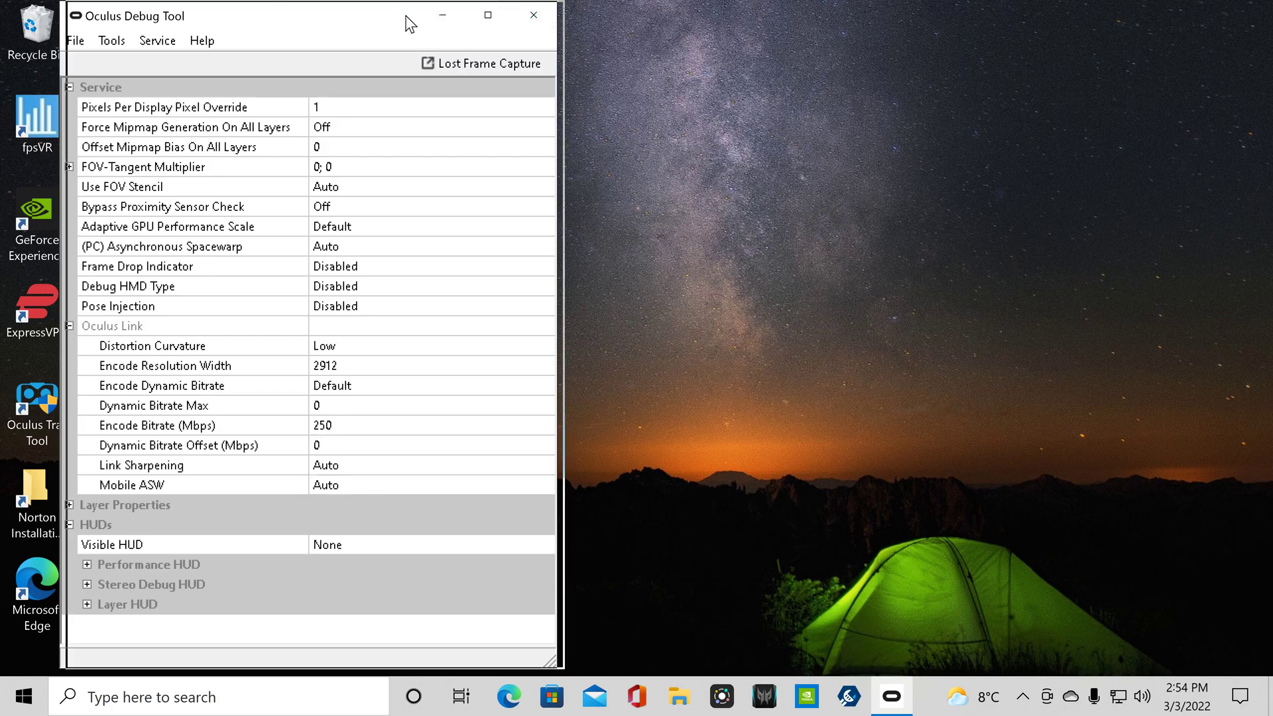
left_click_drag(402, 13, 739, 25)
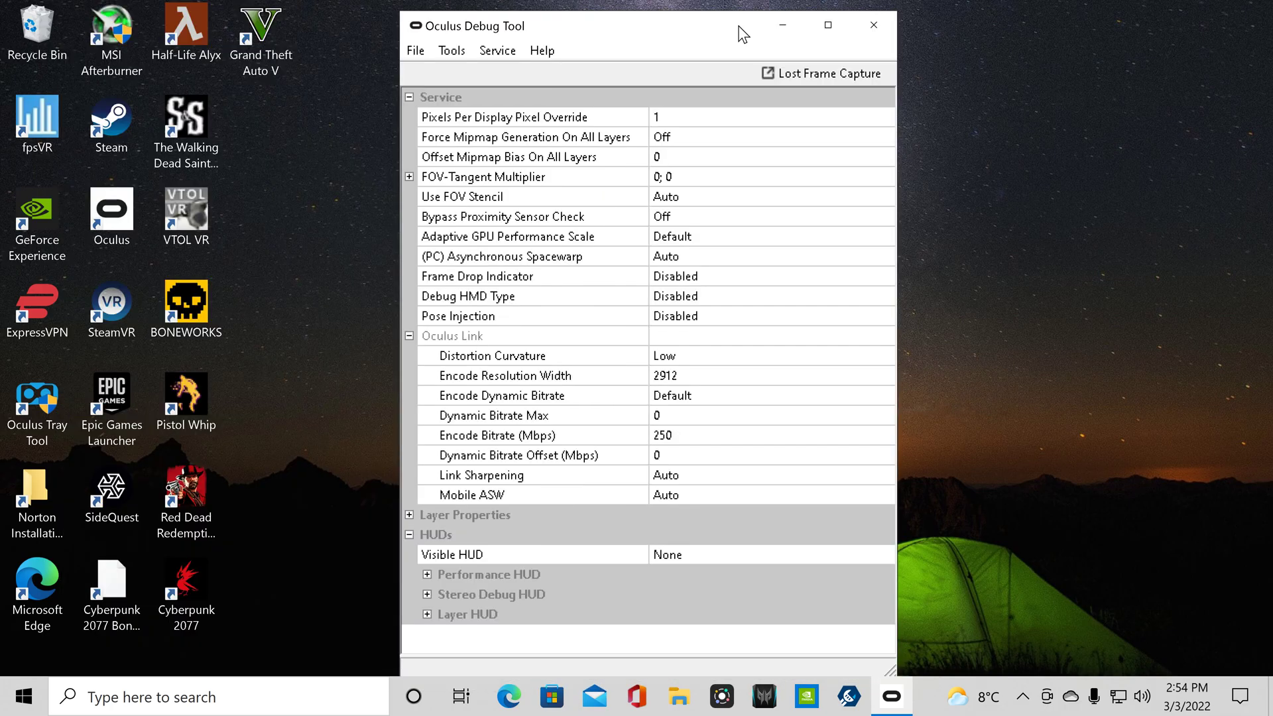
Toggle the service console visibility and approve the Oculus service restart as administrator.
left_click(499, 51)
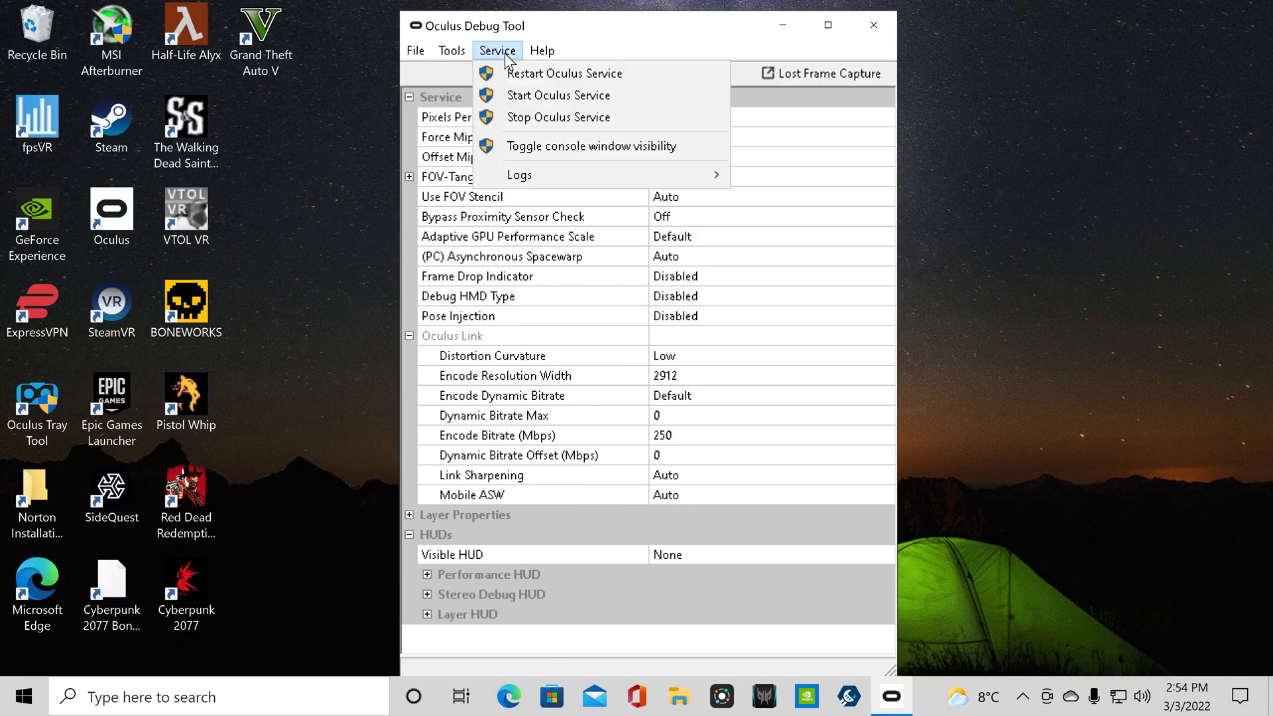
left_click(546, 146)
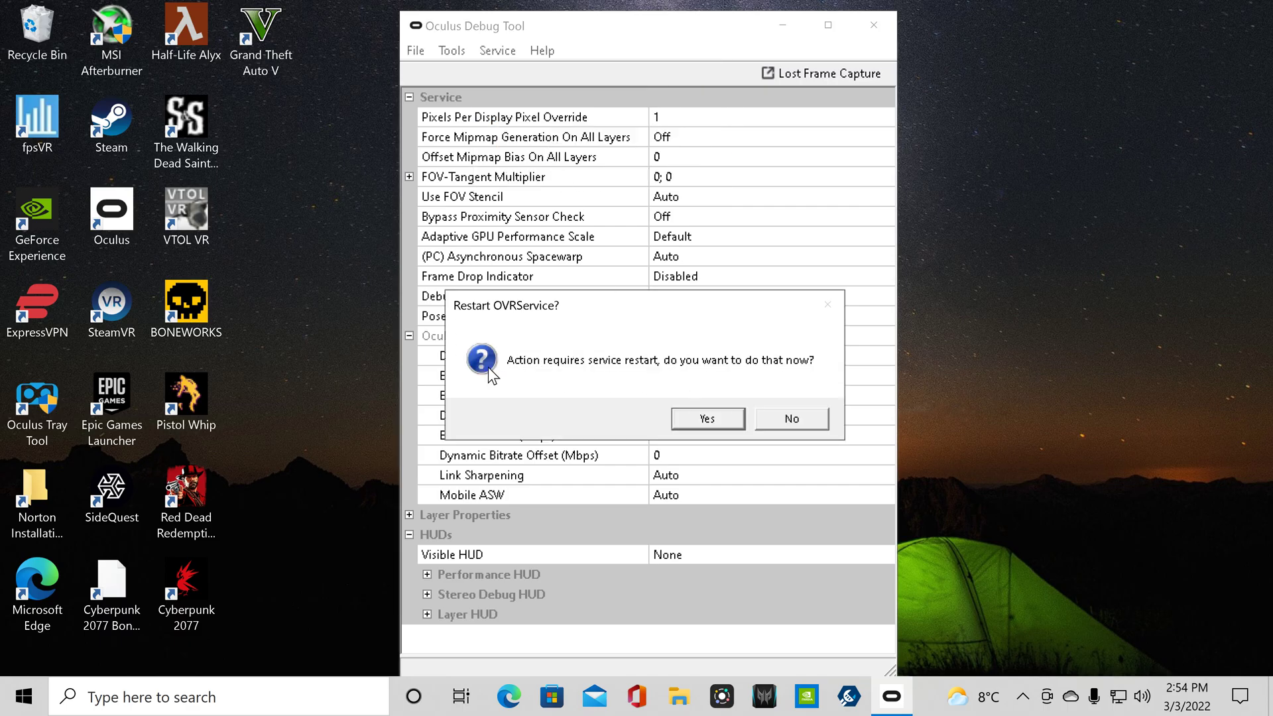
left_click(706, 419)
left_click(550, 484)
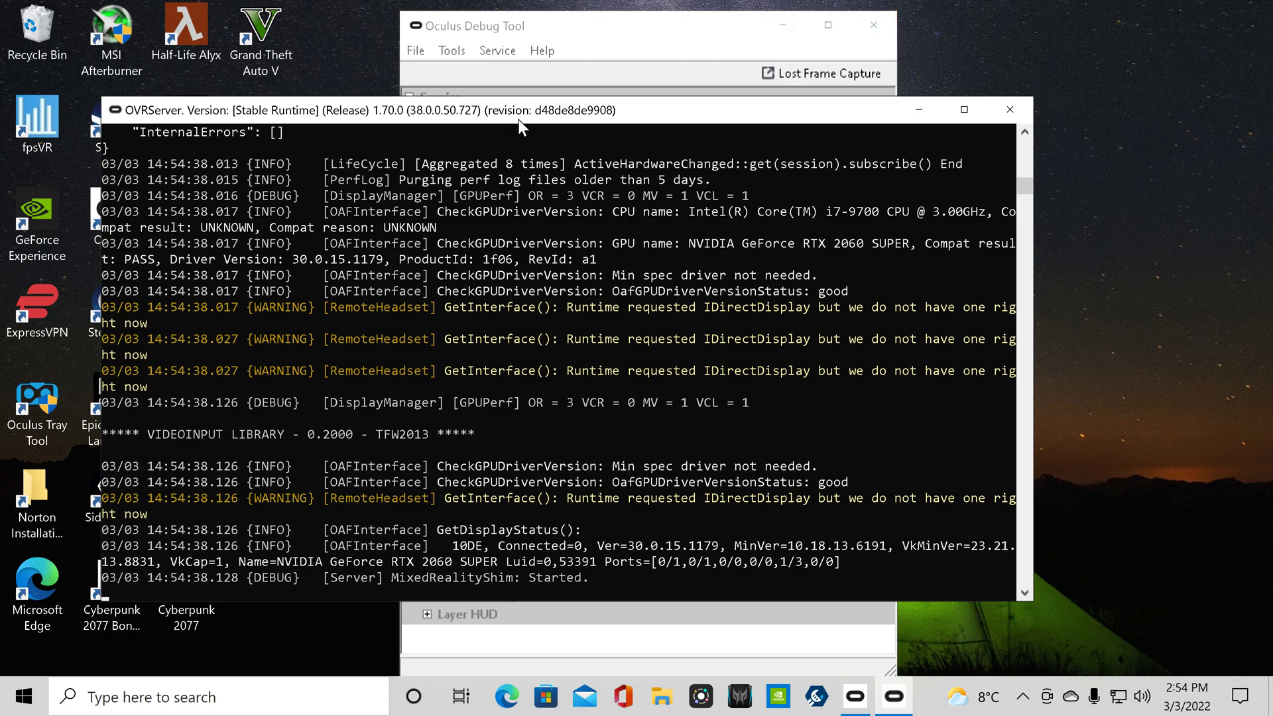
Hide the service console again and close Oculus Debug Tool.
left_click(613, 28)
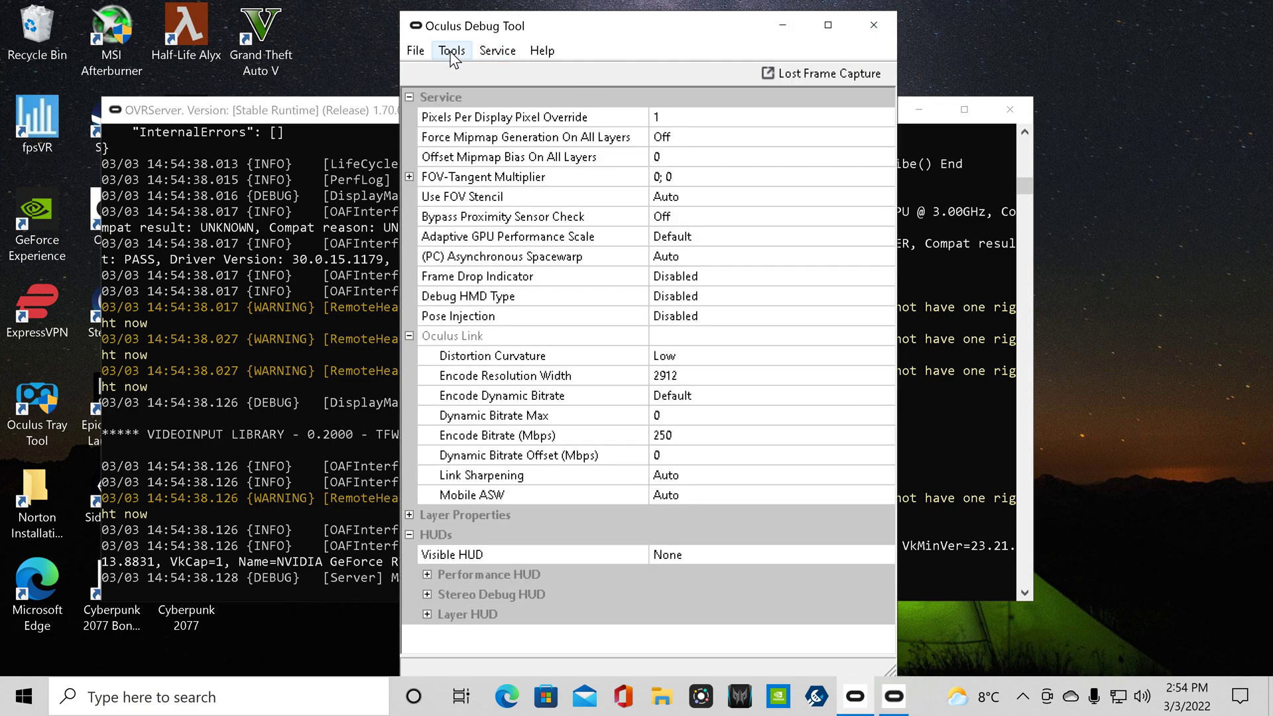
left_click(497, 53)
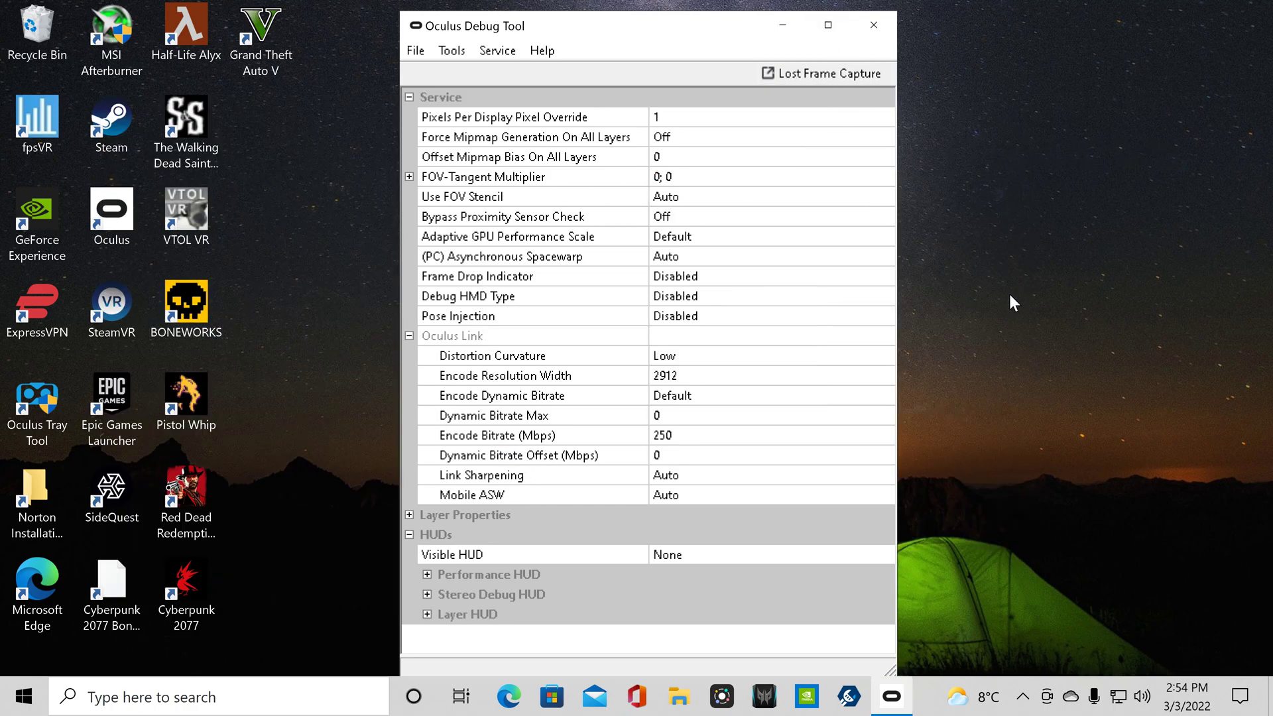
left_click(876, 20)
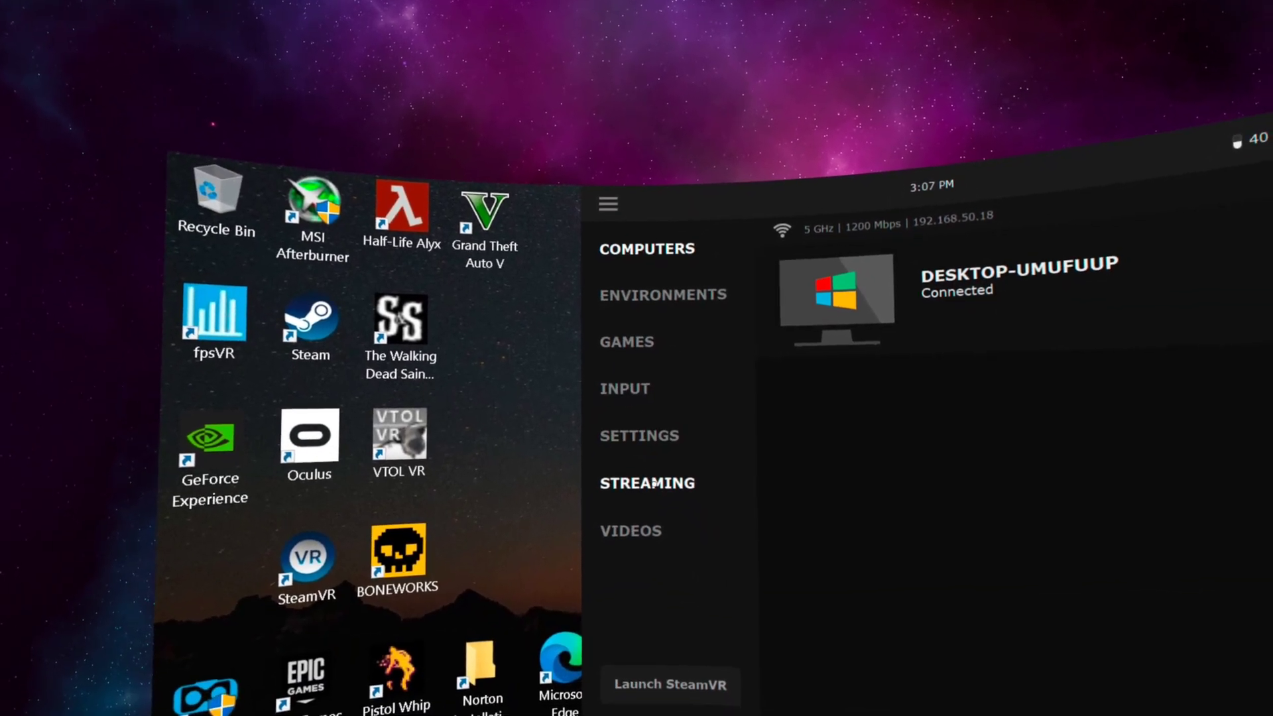
Change Synchronous Spacewarp to Automatic on Virtual Desktop's Streaming page.
left_click(634, 539)
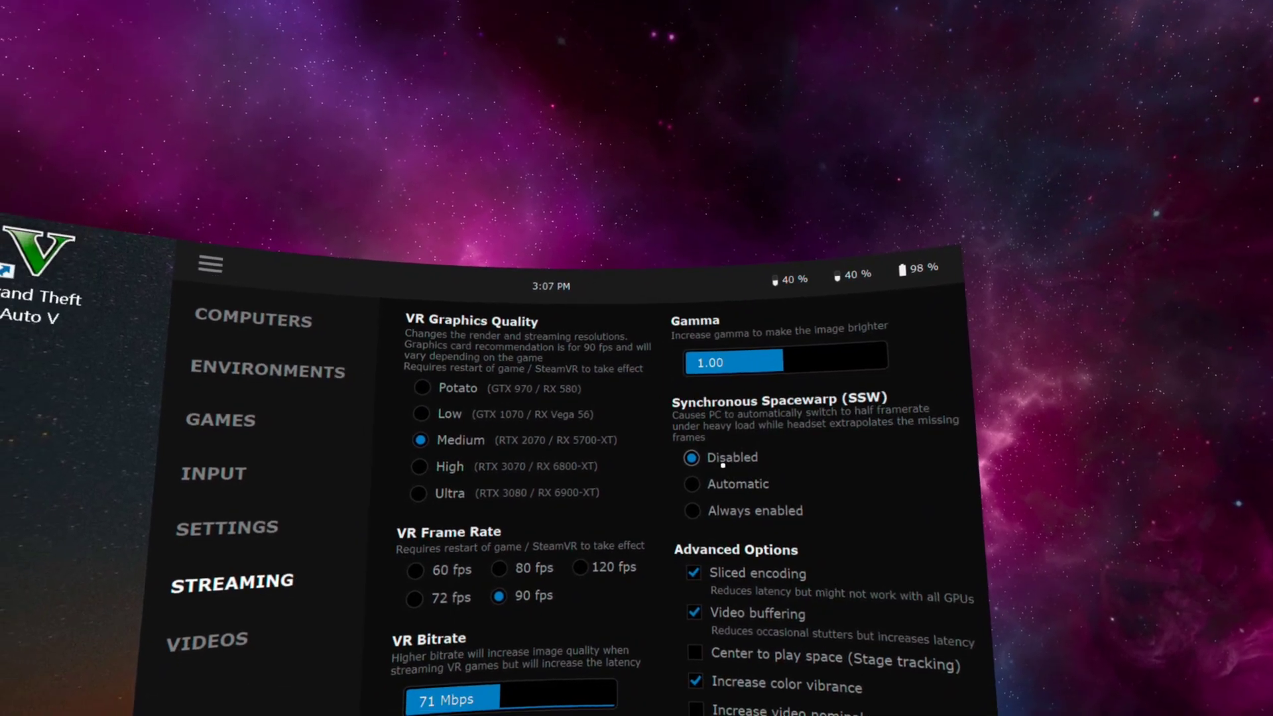
left_click(703, 487)
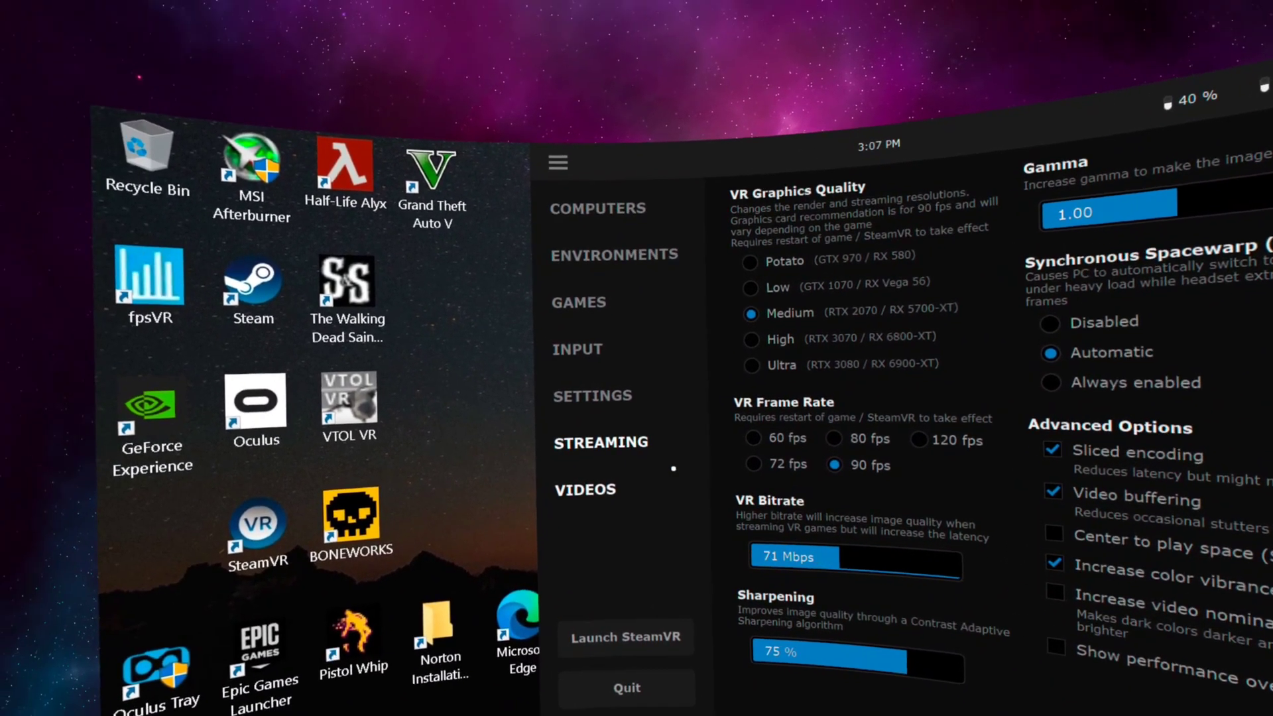
left_click(499, 352)
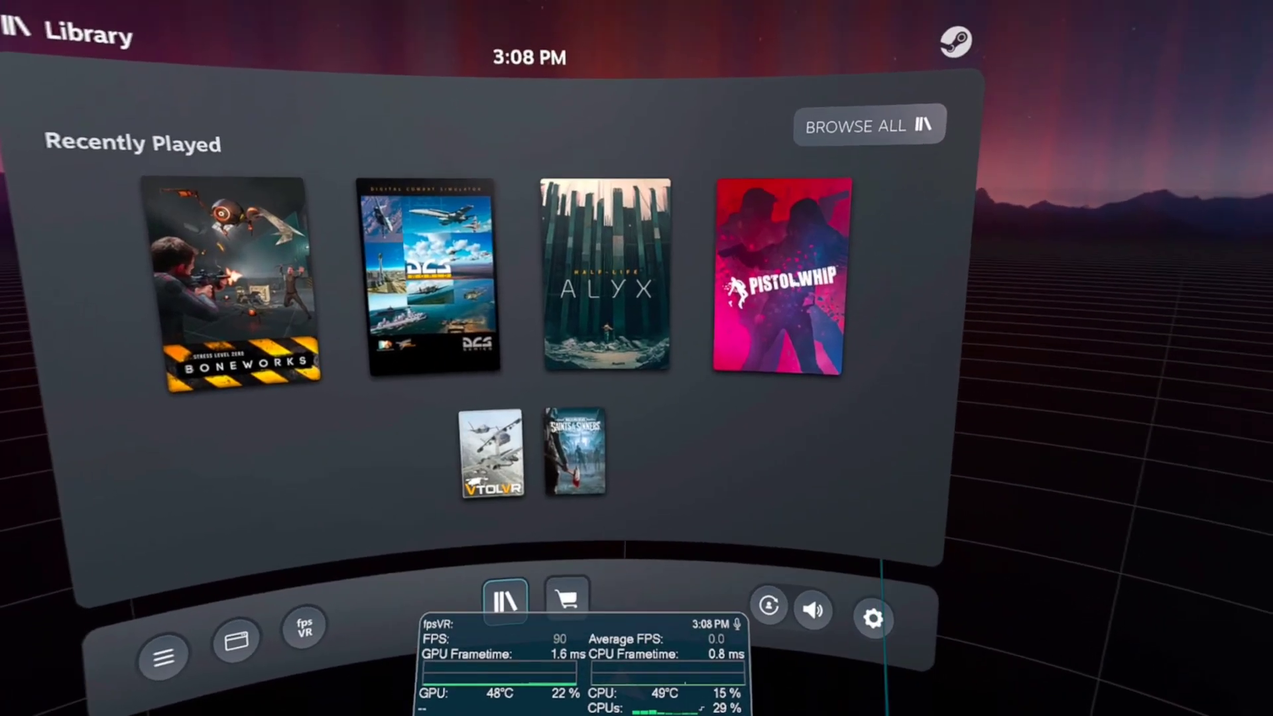
Lower SteamVR's render resolution below 100% and open per-application video settings.
left_click(872, 617)
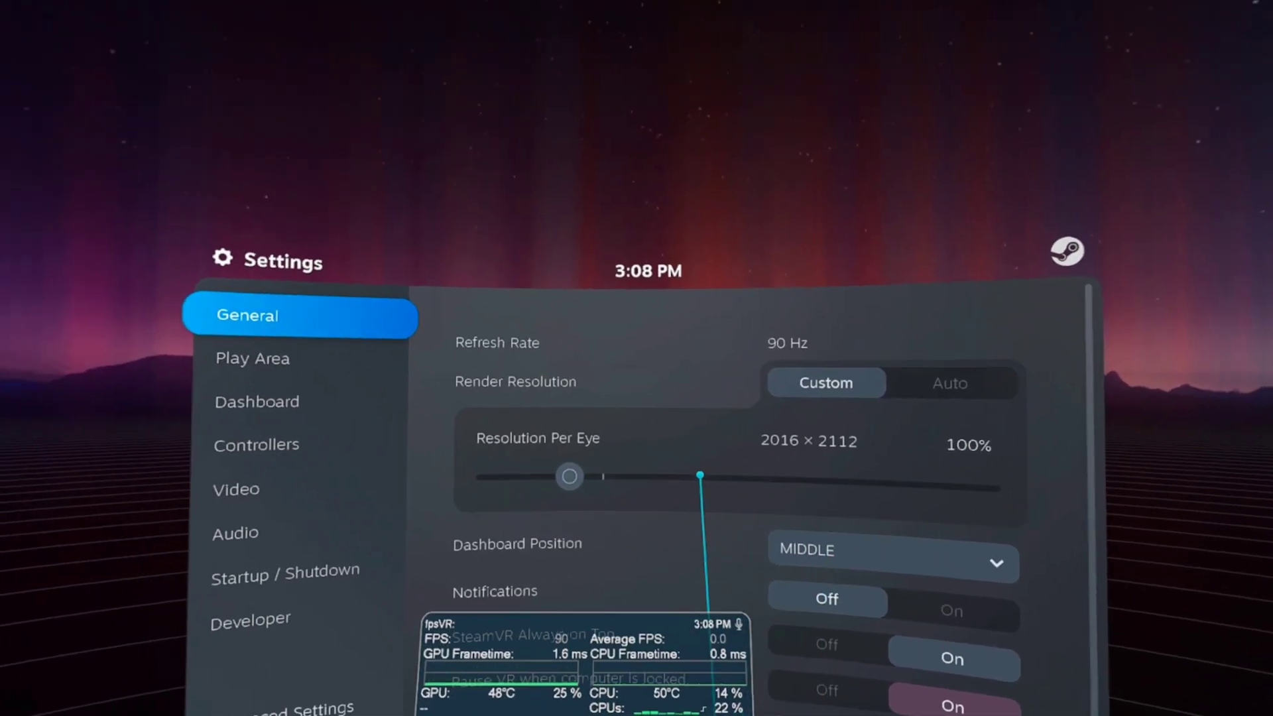
left_click_drag(616, 467, 562, 479)
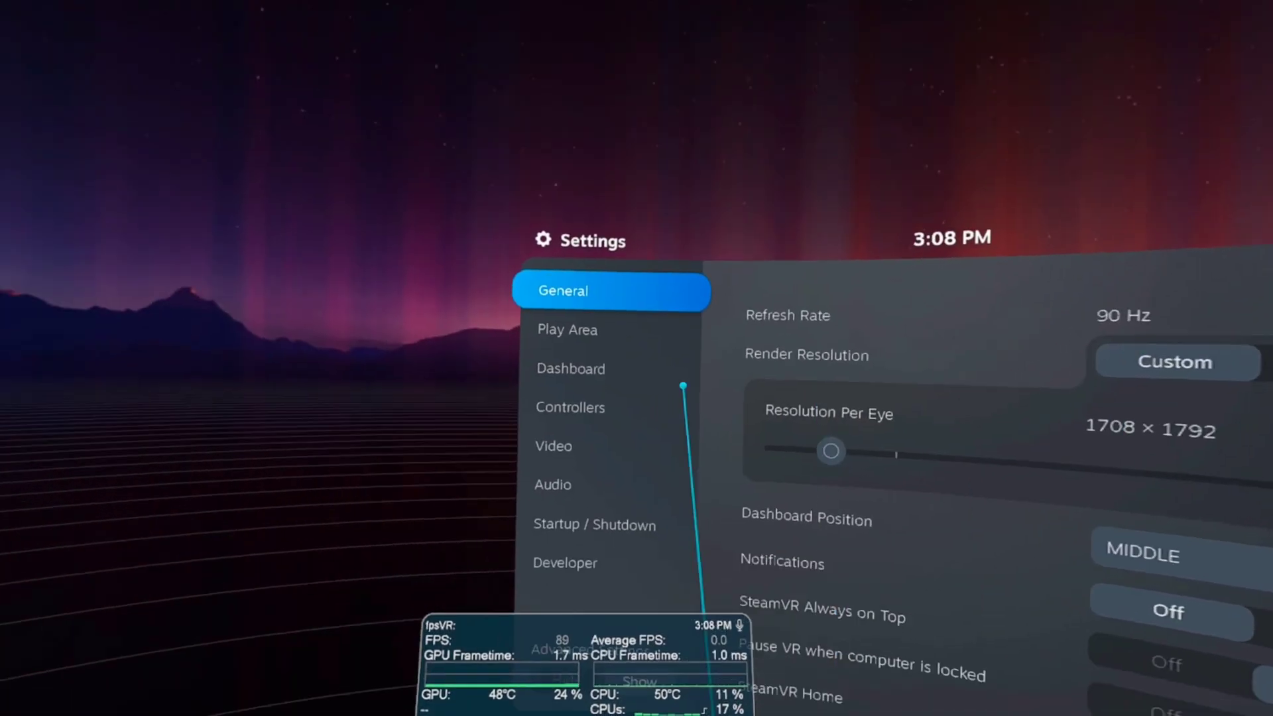
left_click(553, 445)
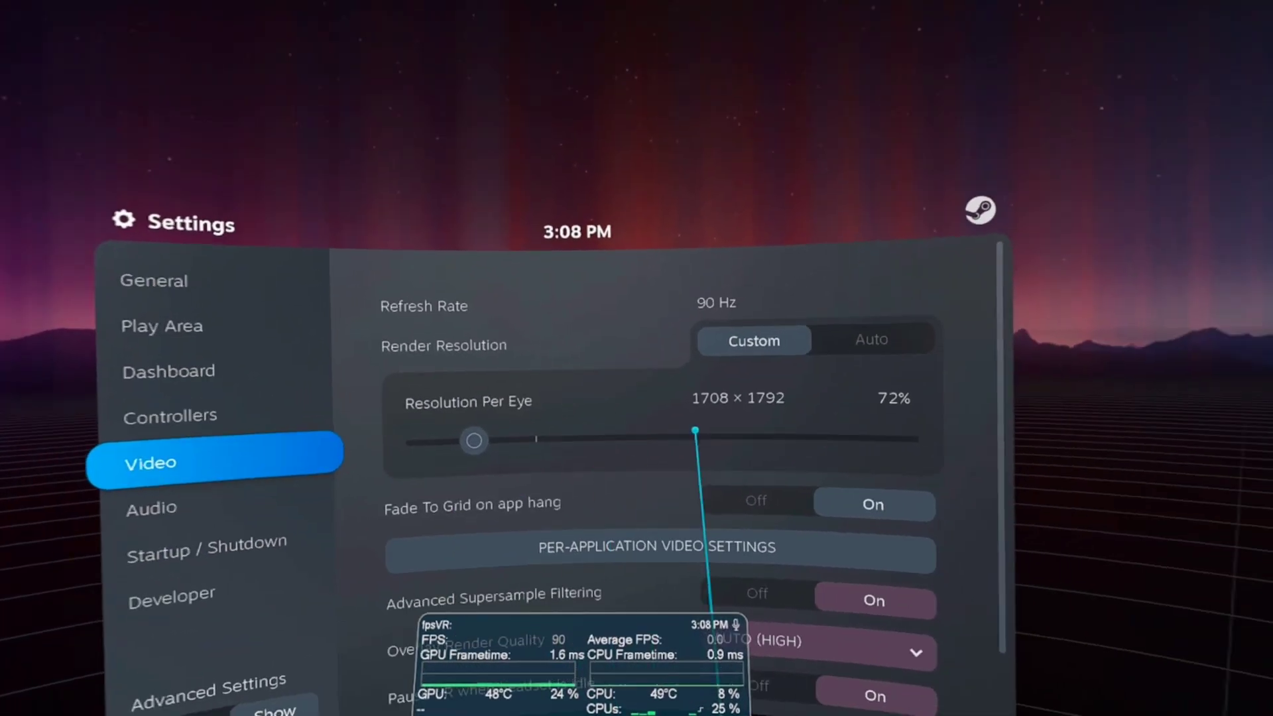
left_click(815, 547)
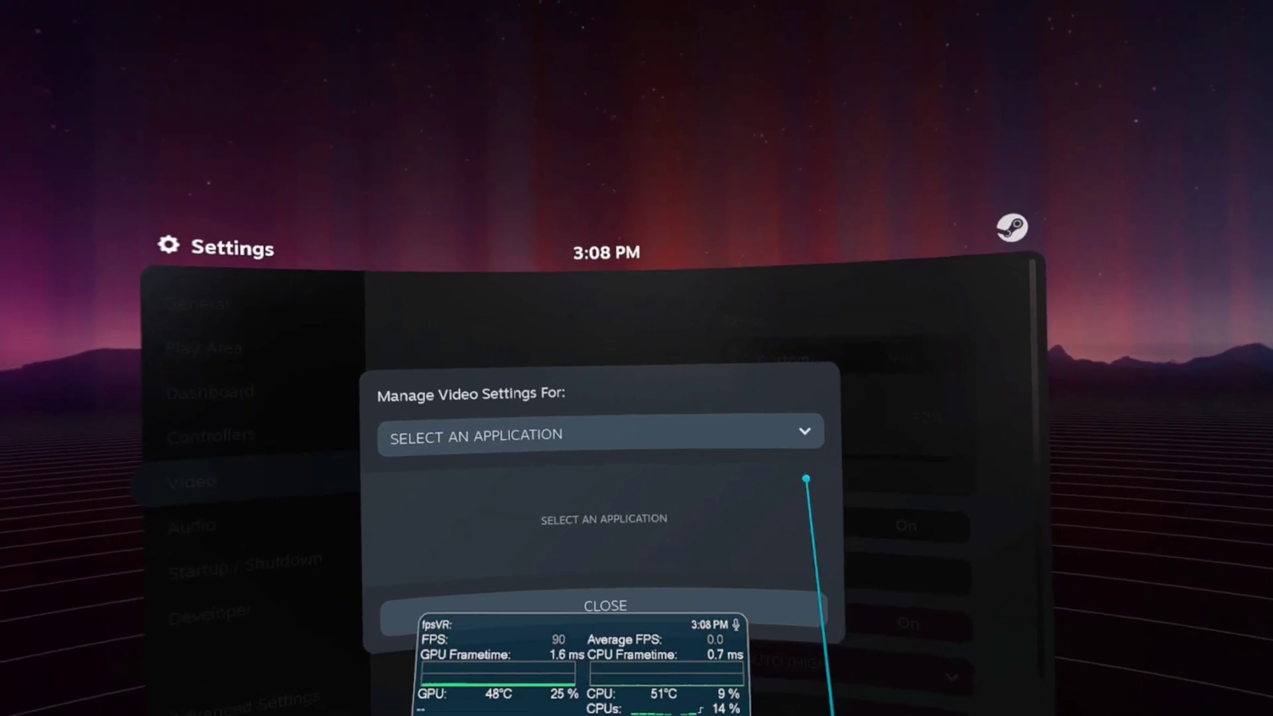
Check DCS World Steam Edition's 72% resolution setting, close it, and open the exit-VR menu.
left_click(875, 442)
left_click(675, 416)
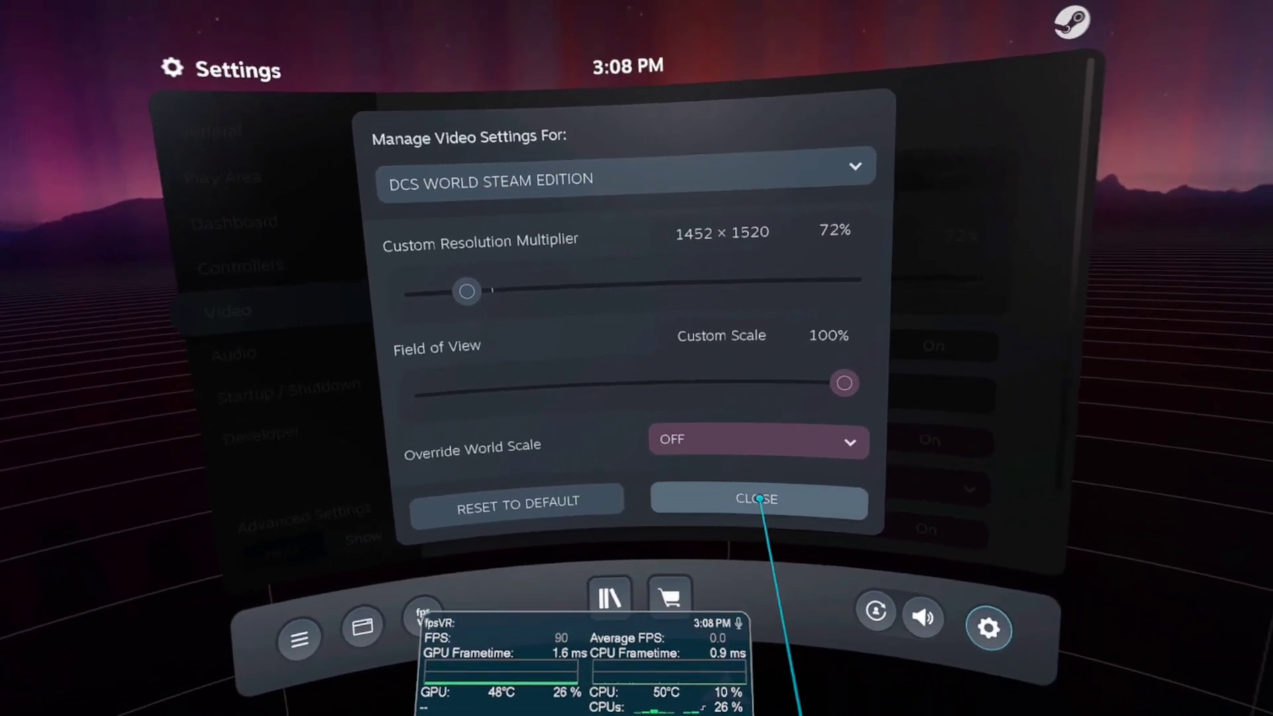
left_click(759, 498)
left_click(299, 639)
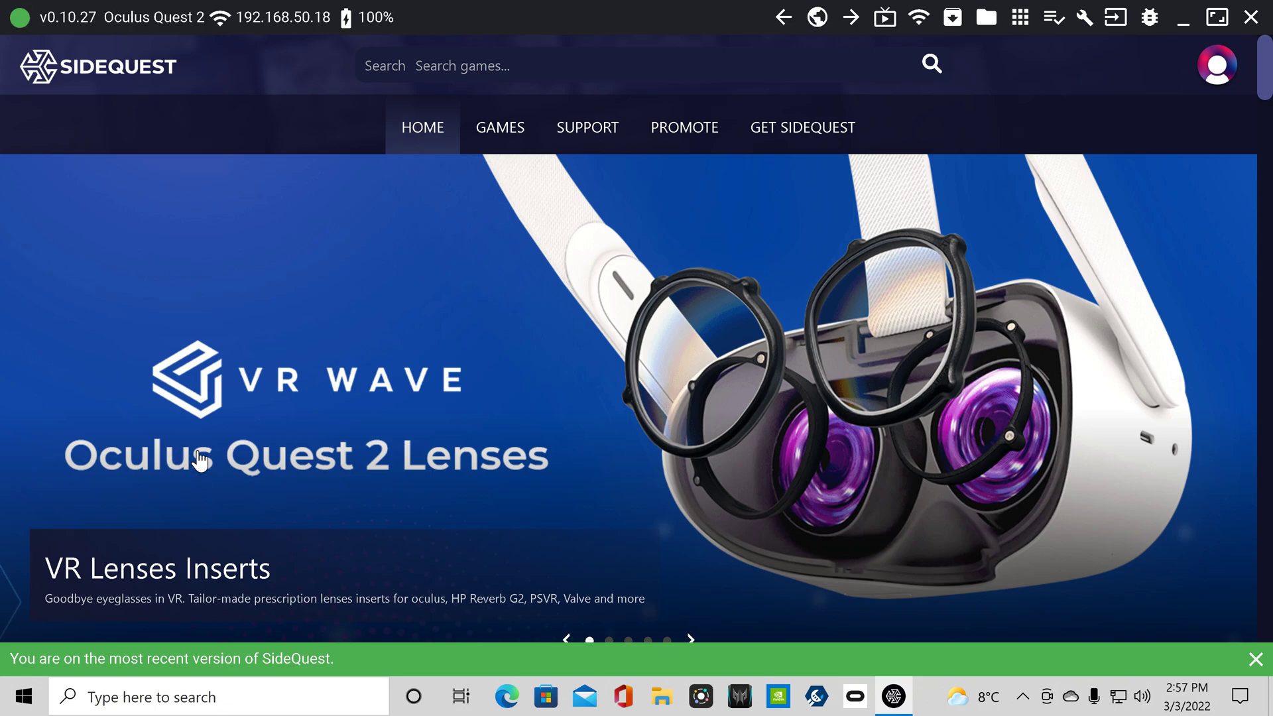
Run 'adb shell setprop debug.oculus.capture.width 1920' as a custom ADB command, then clear the width value.
left_click(1114, 26)
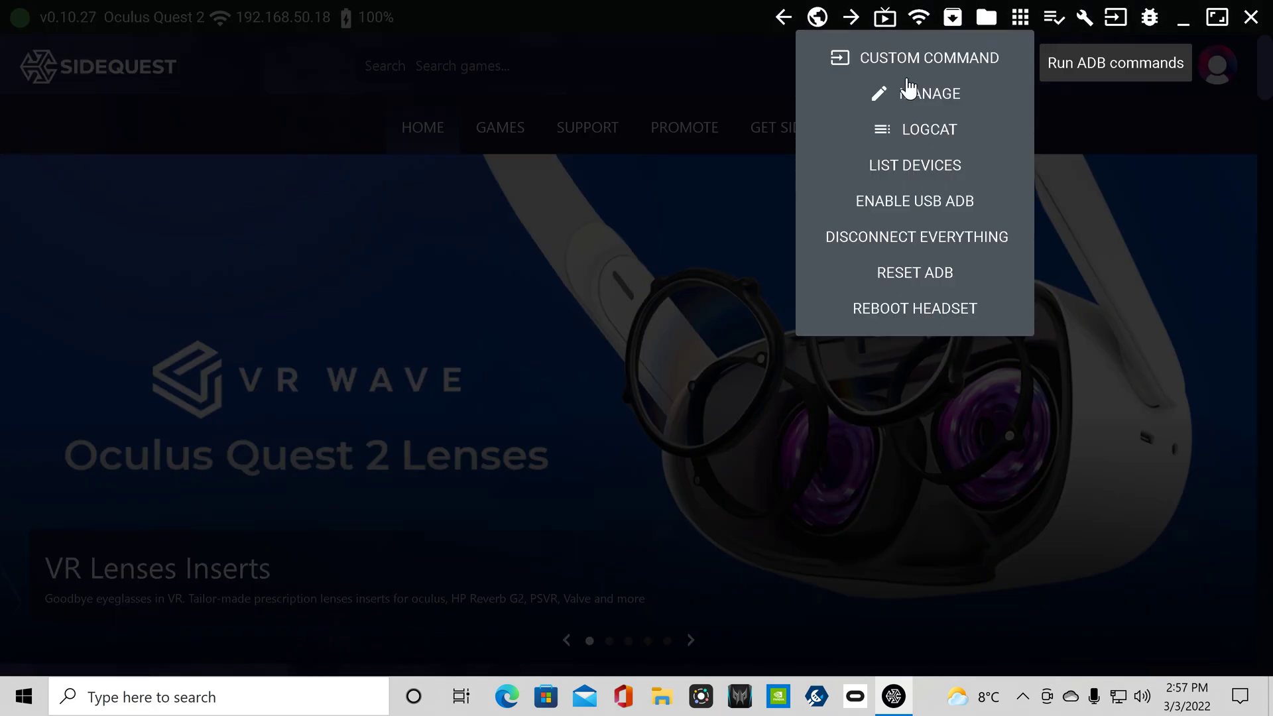
left_click(886, 63)
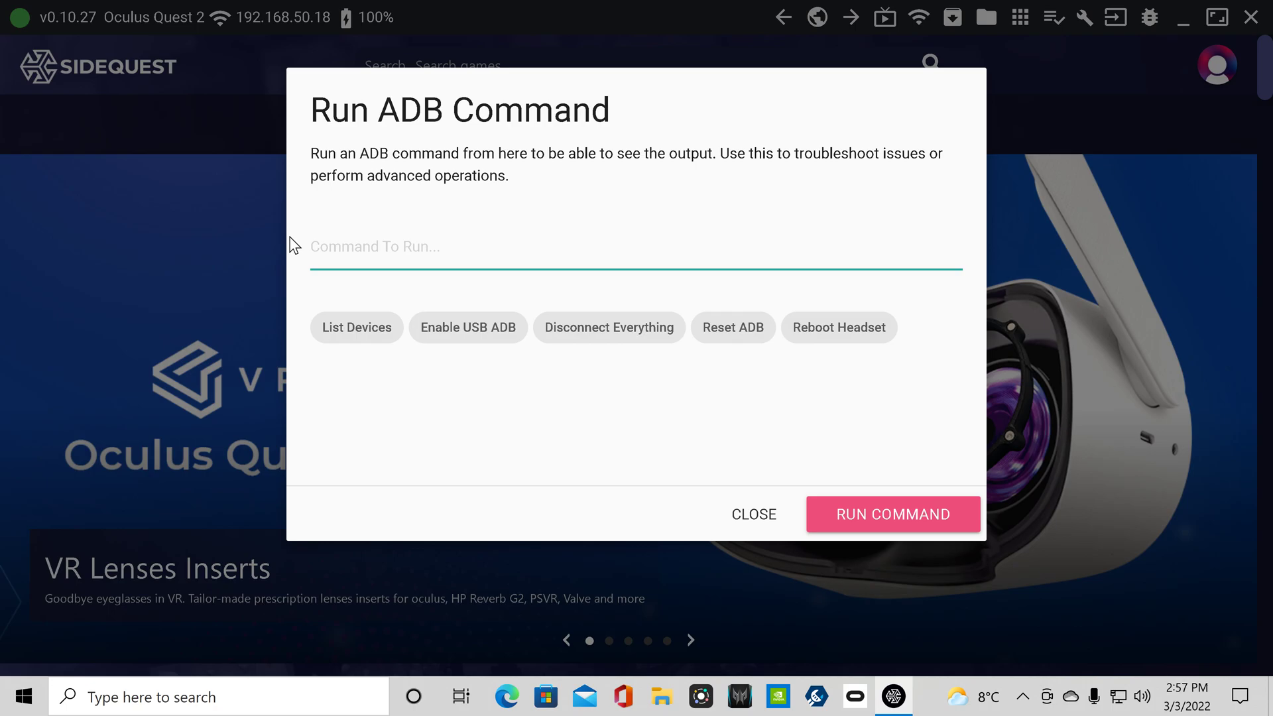
type("ad")
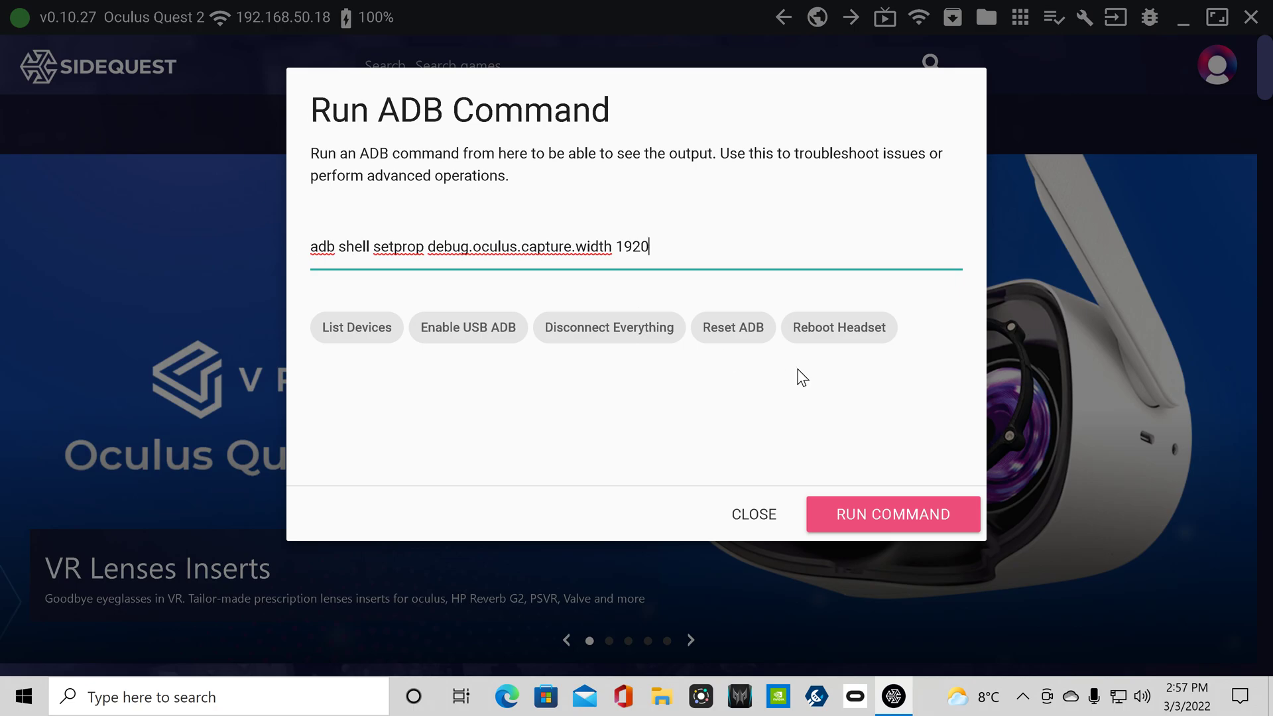
left_click(881, 524)
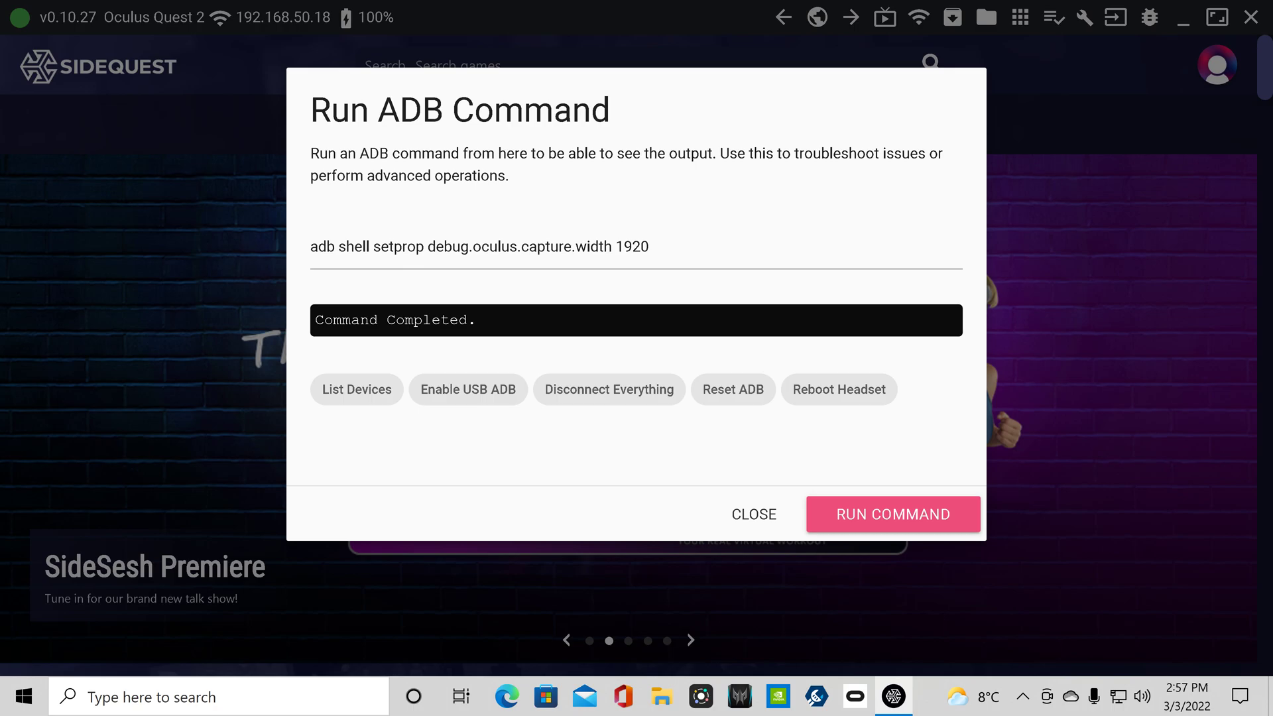
left_click_drag(648, 247, 599, 247)
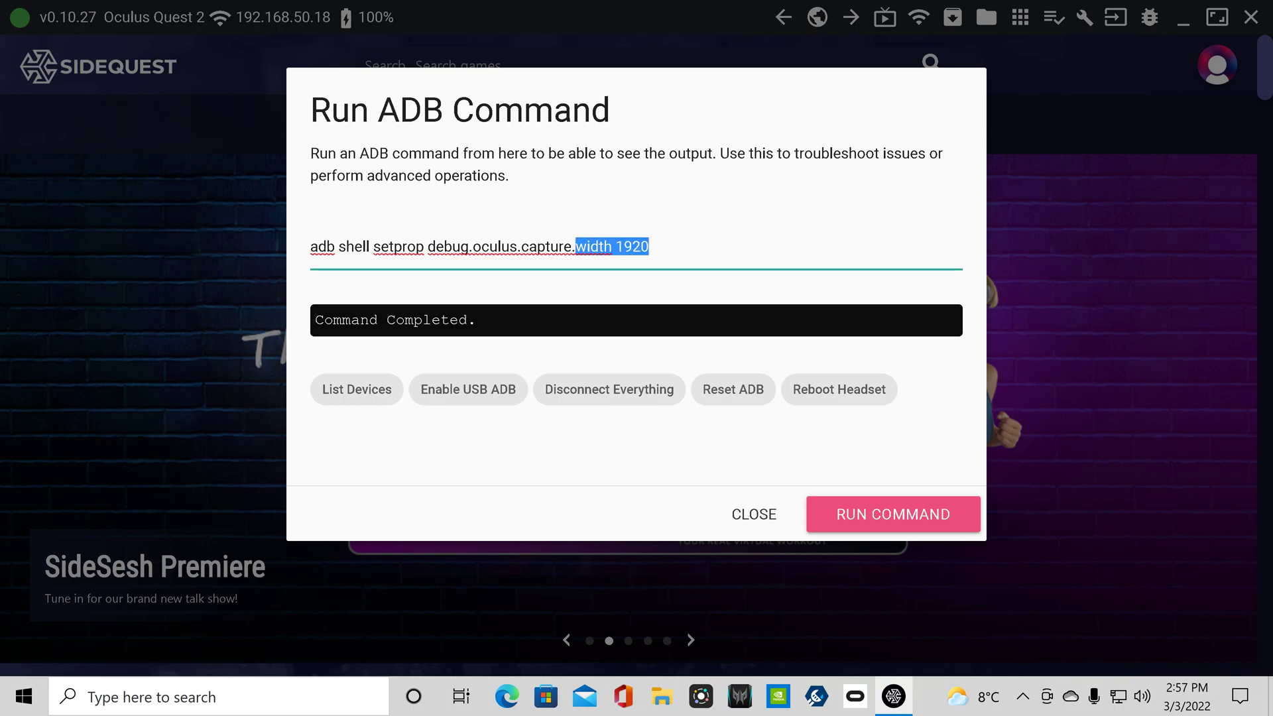
key("BackSpace")
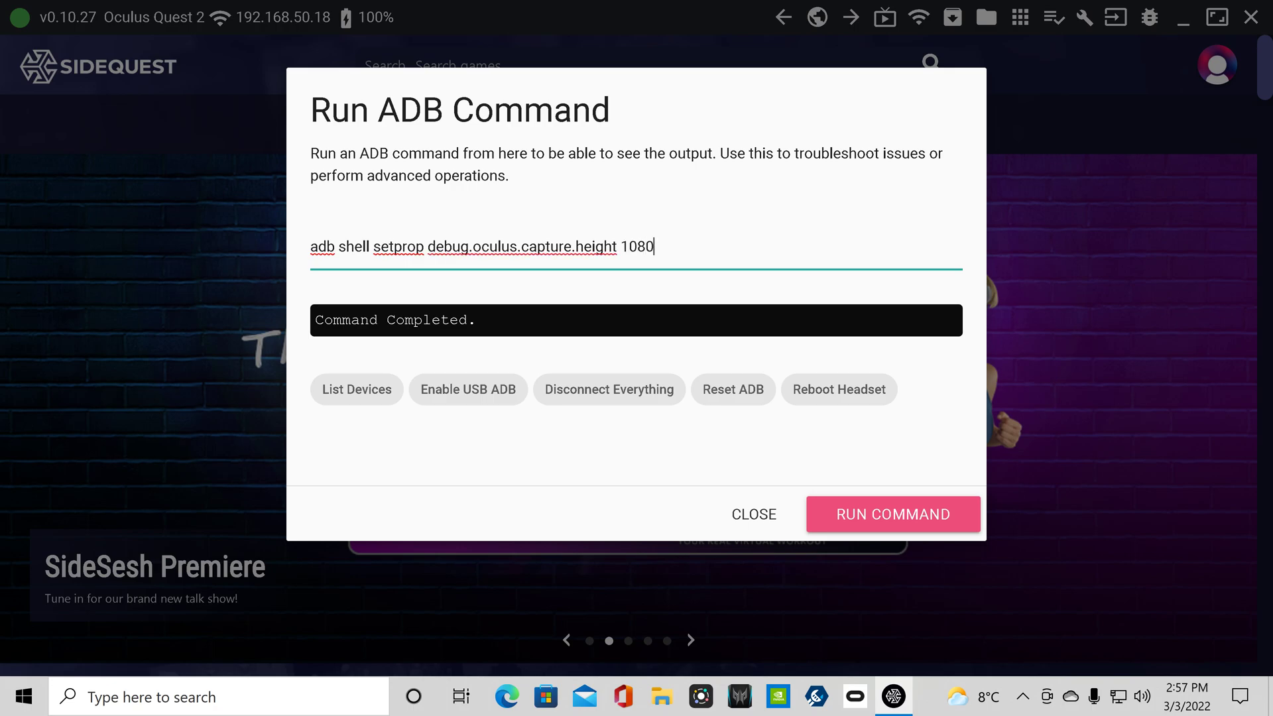
Run setprop commands for debug.oculus capture.height 1080, foveation.level 0 and textureWidth 1920.
left_click(832, 528)
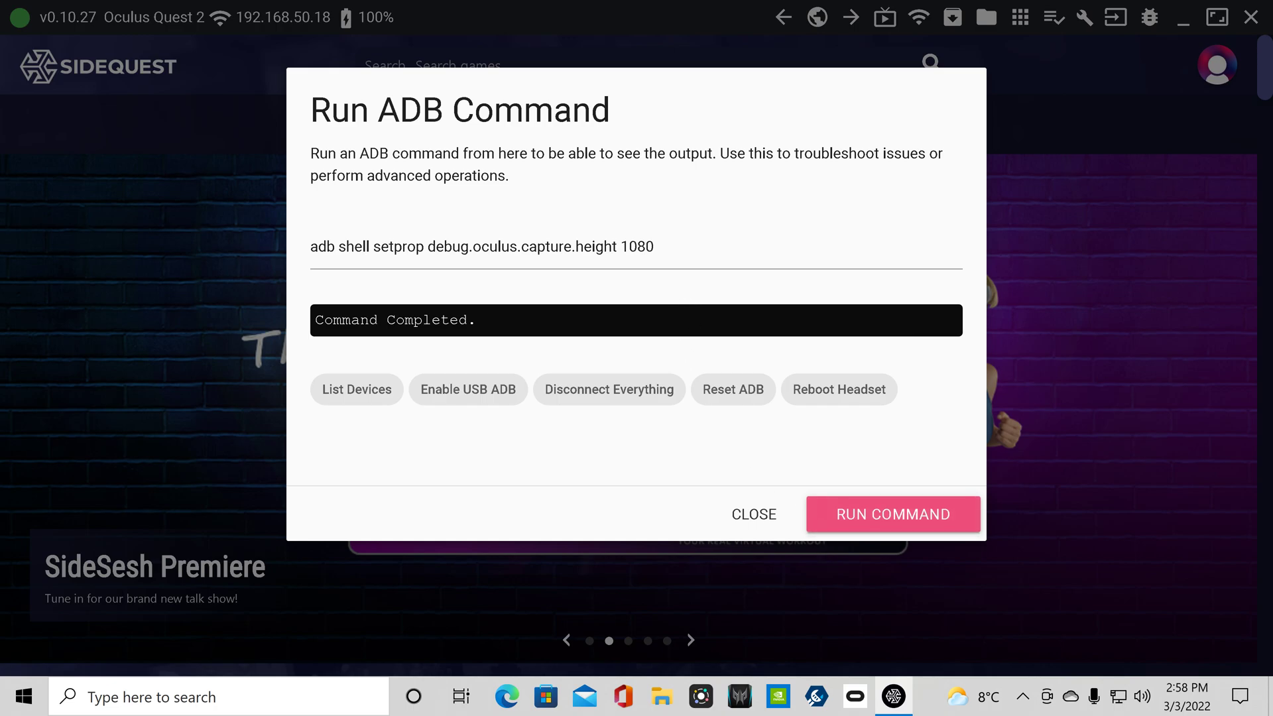
left_click(654, 247)
key("shift+Left")
key("shift+Left")
key("shift+Left")
key("shift+Left")
key("shift+Left")
key("shift+Left")
key("shift+Left")
key("shift+Left")
key("shift+Left")
key("shift+Left")
key("shift+Left")
key("shift+Left")
key("shift+Left")
key("shift+Left")
key("shift+Left")
key("shift+Left")
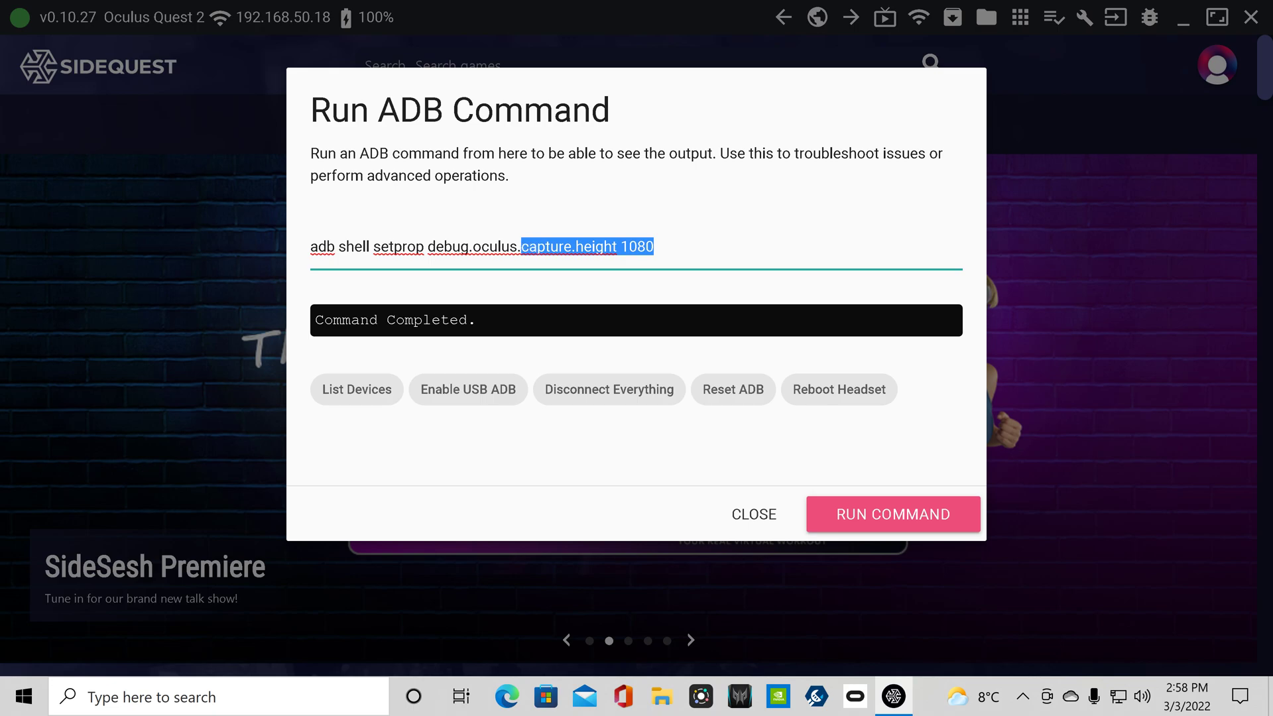
key("BackSpace")
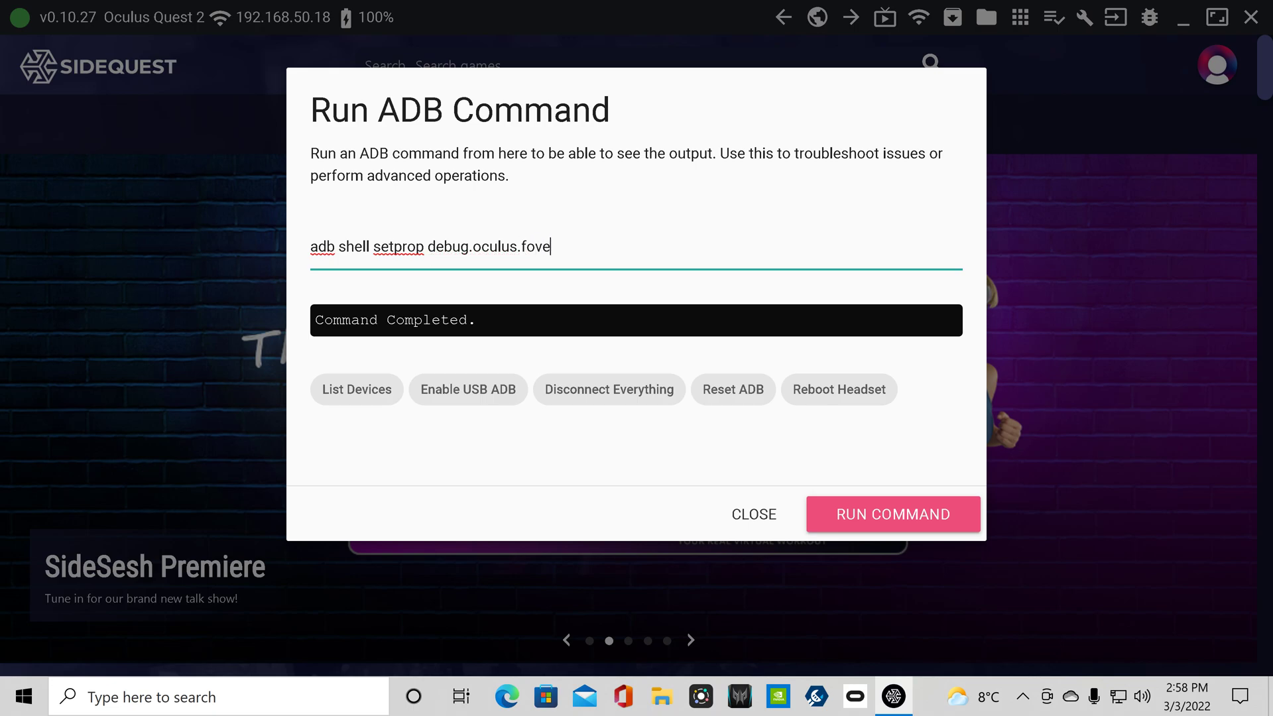
type("ation")
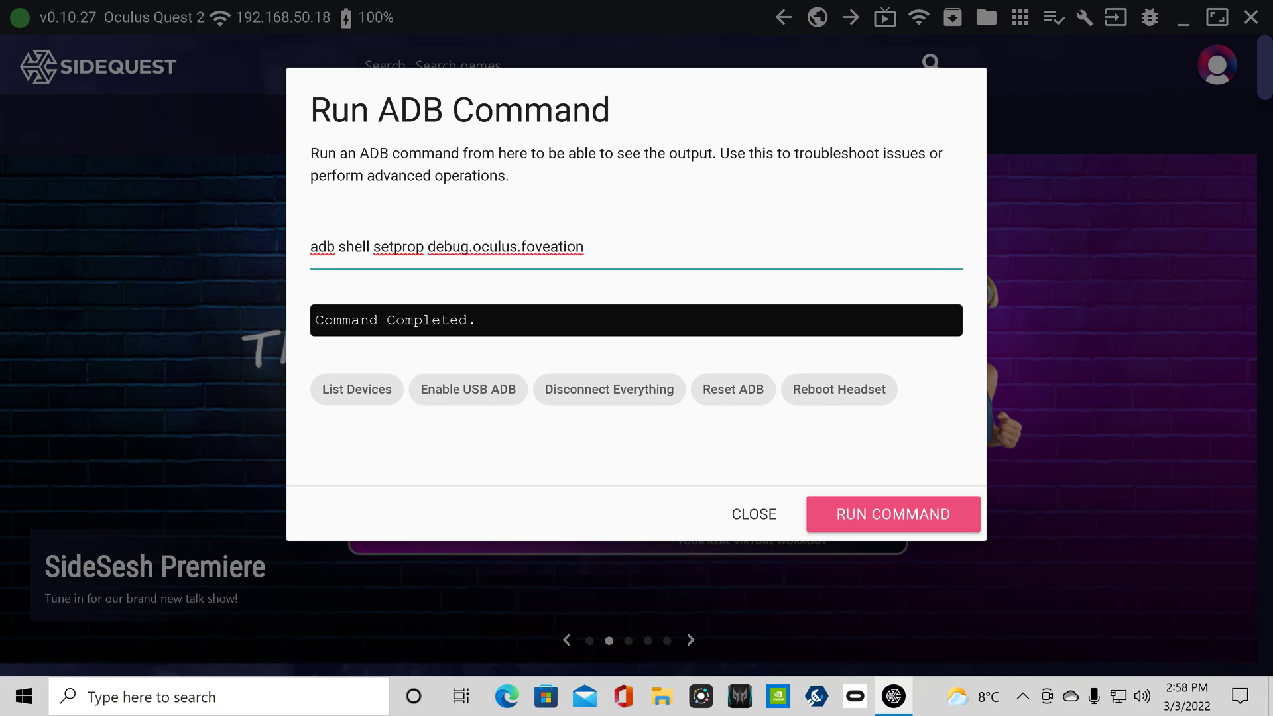
type(".level 0")
left_click(858, 517)
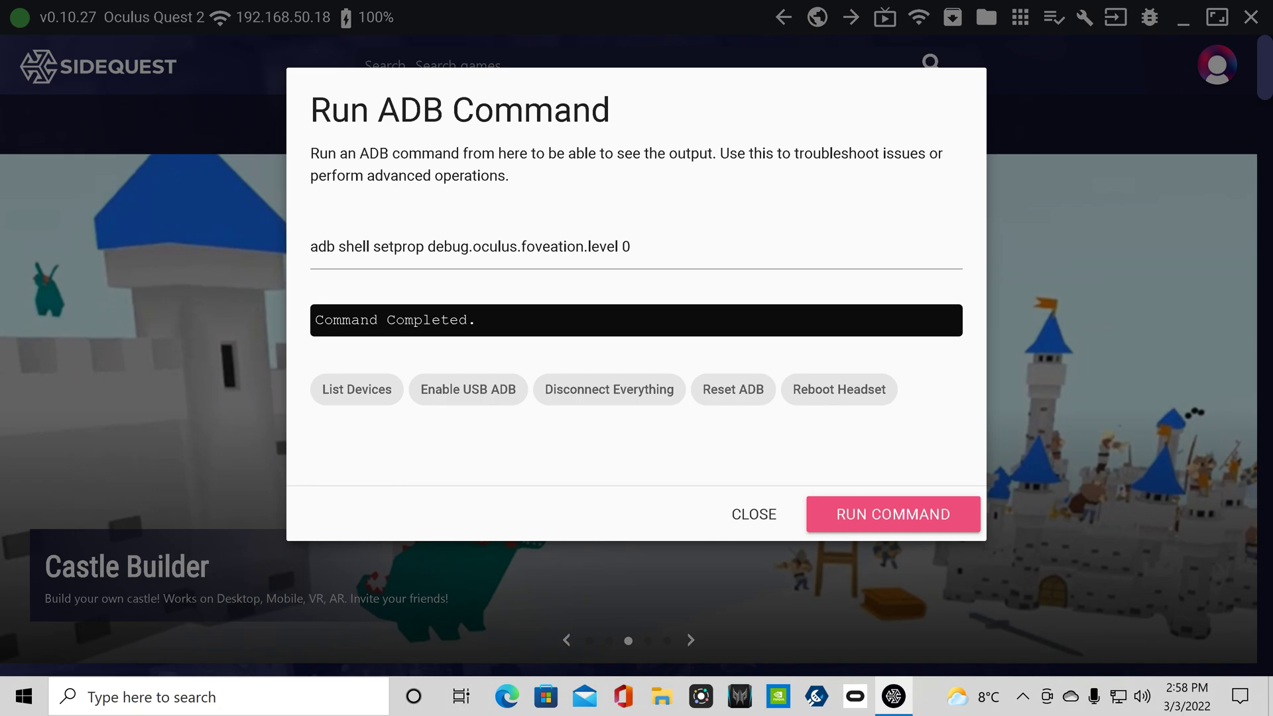
left_click_drag(630, 247, 525, 247)
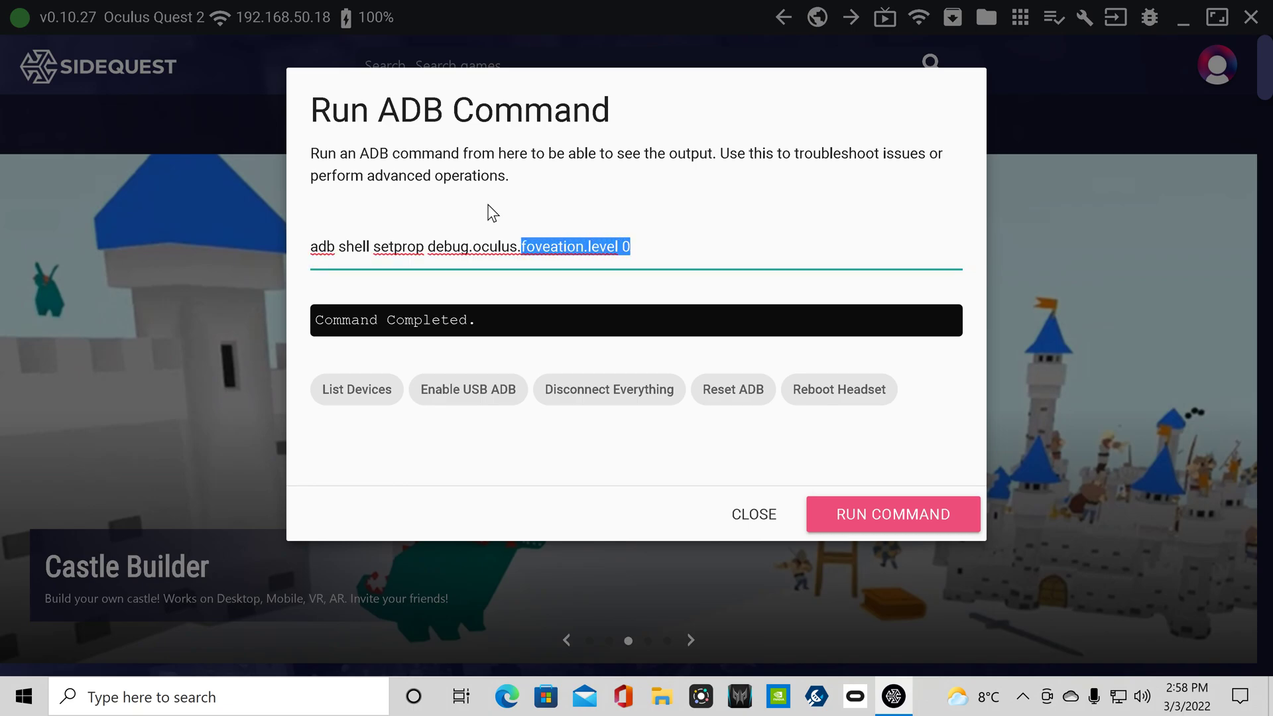
key("BackSpace")
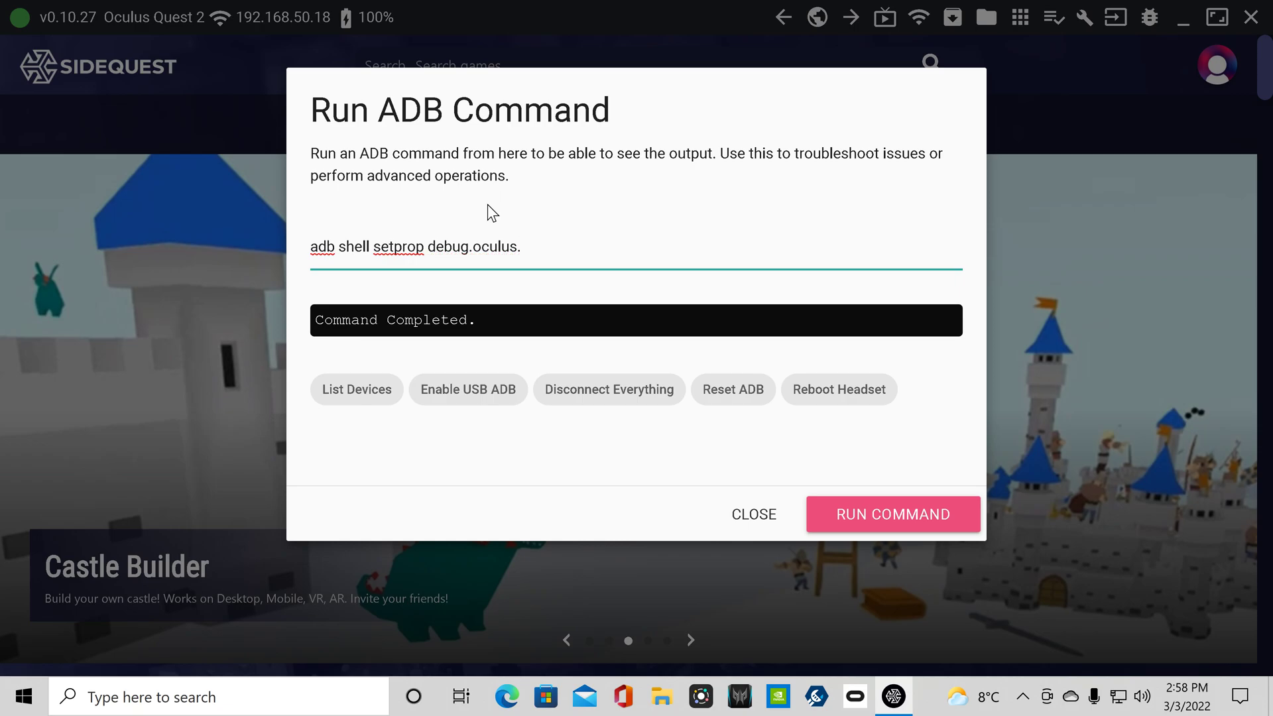
type("textureWidth")
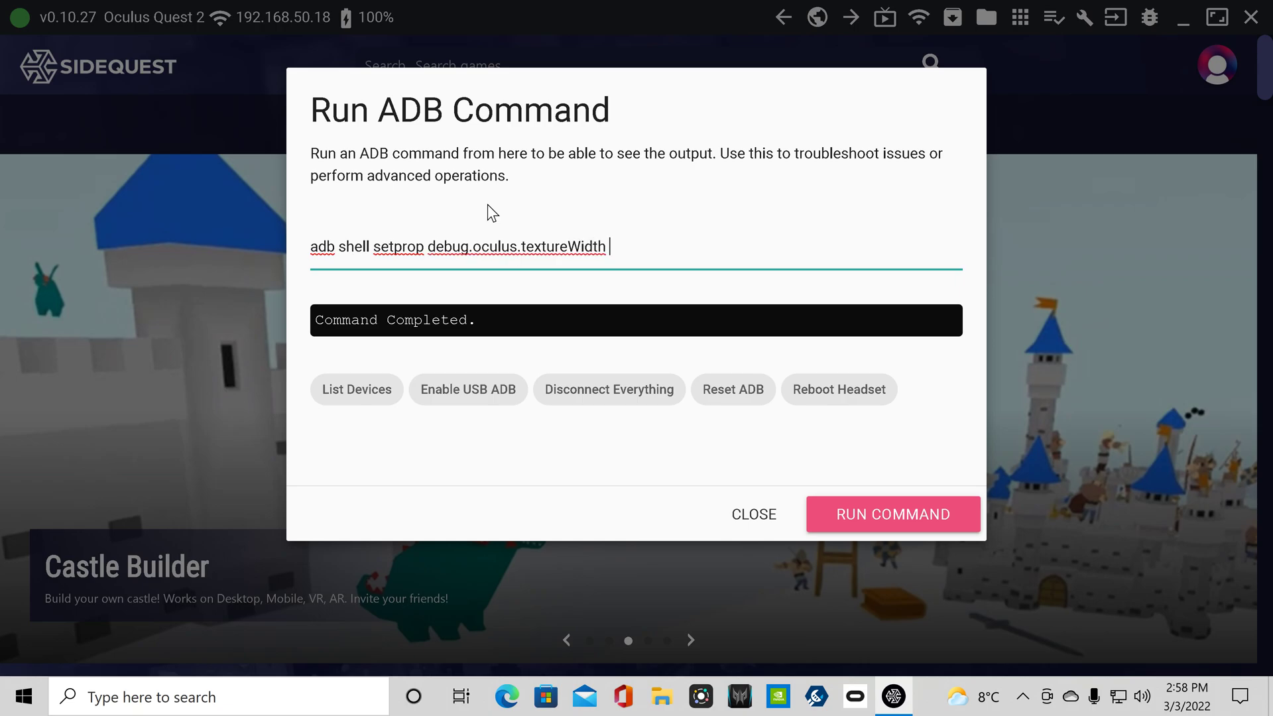
type(" 1920")
left_click(873, 522)
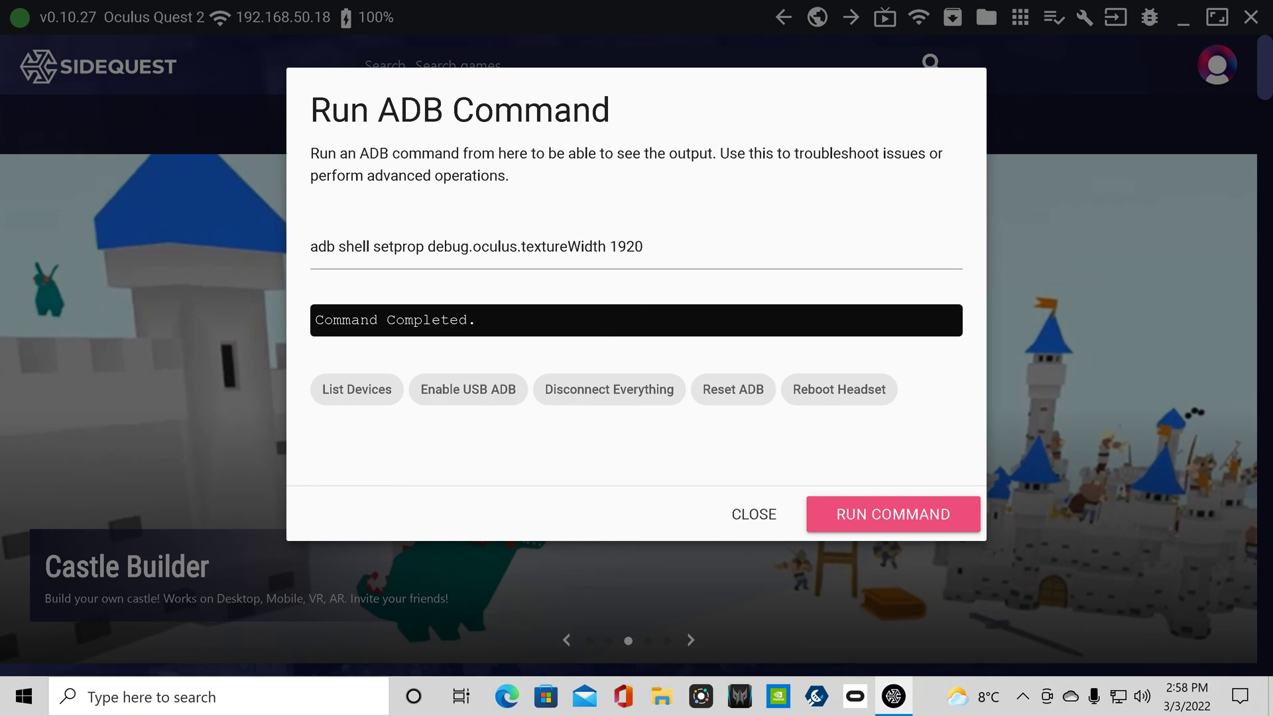
Run setprop commands for capture.fps 60 and capture.bitrate 10000000, then close the ADB window.
left_click_drag(642, 246, 521, 246)
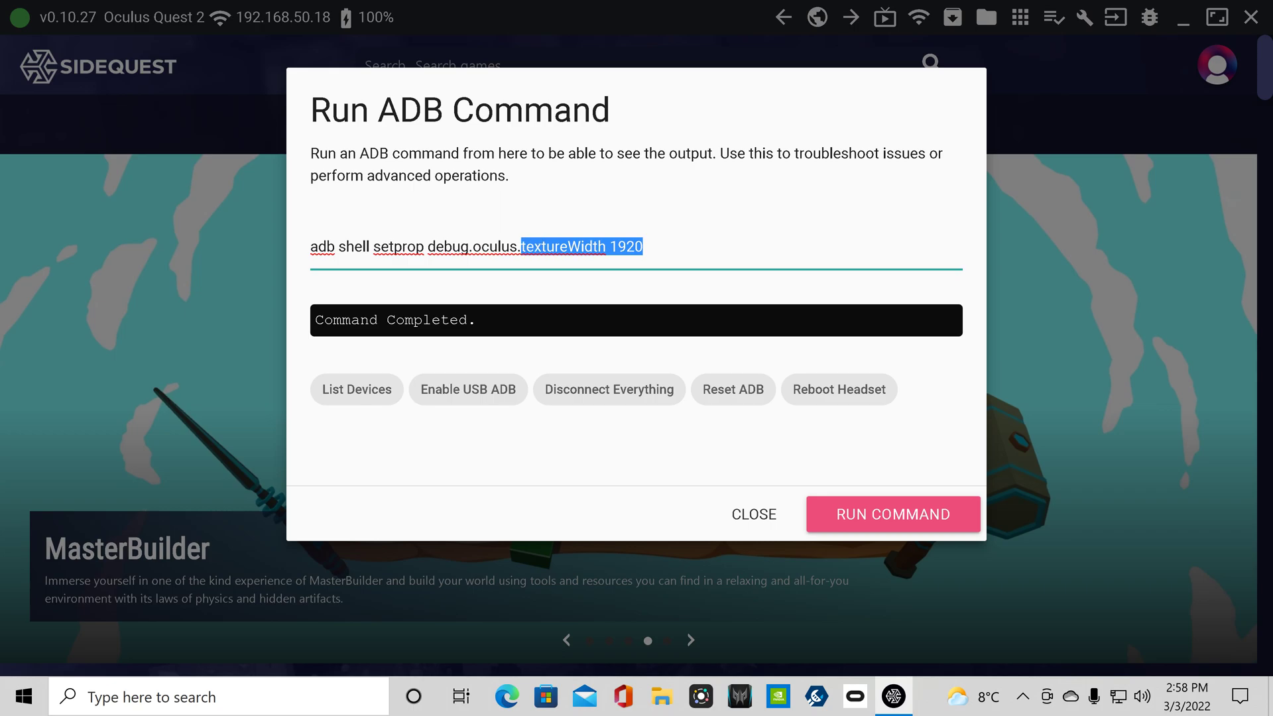
key("BackSpace")
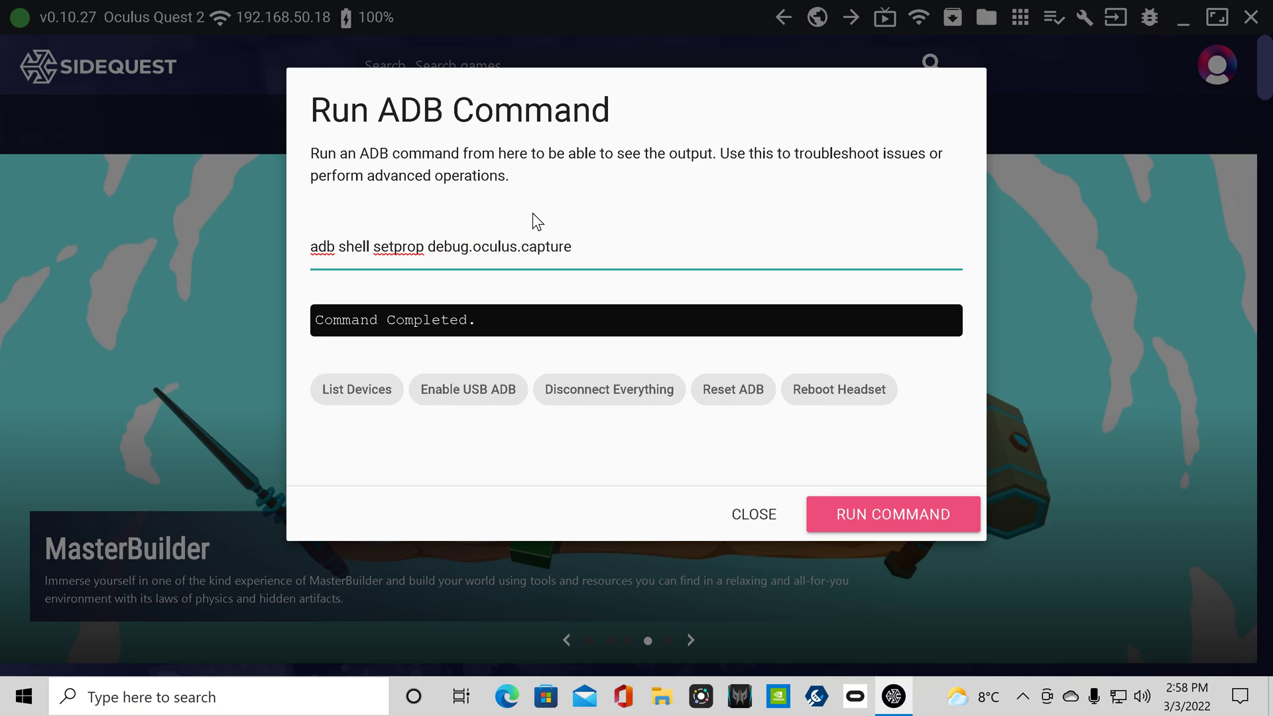
type("capture.fps 60")
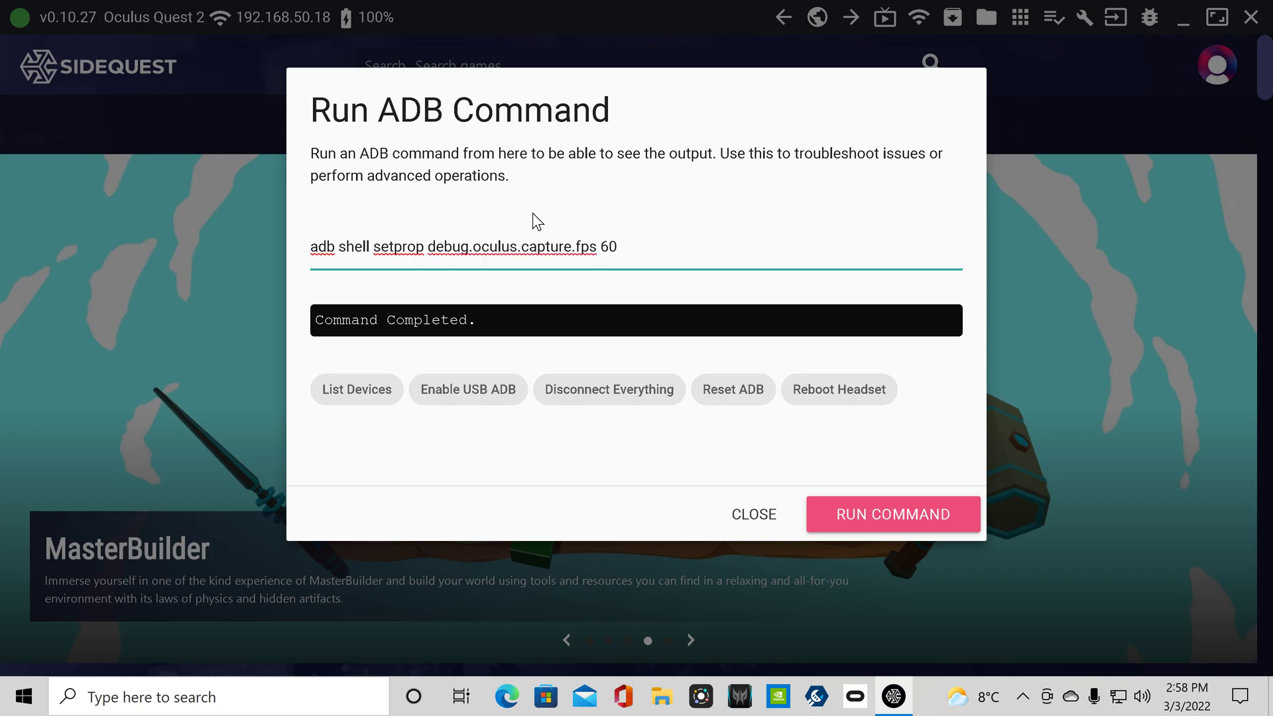
left_click(899, 527)
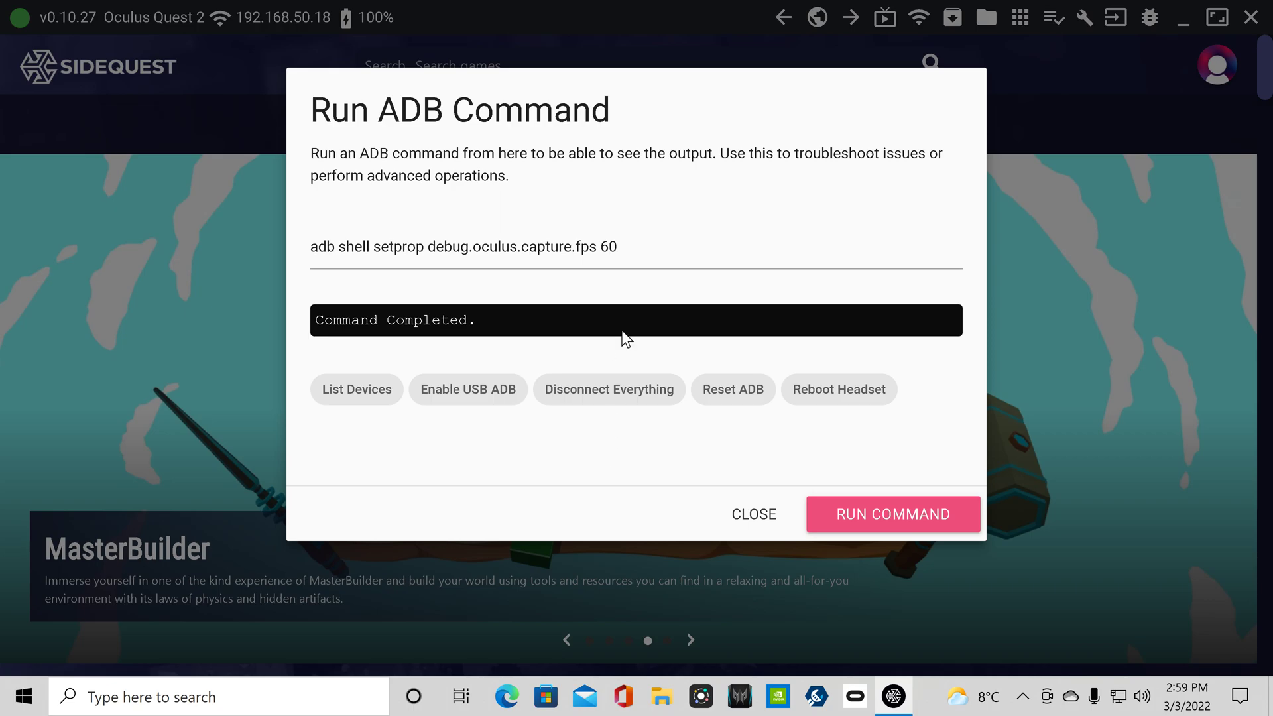
left_click(617, 245)
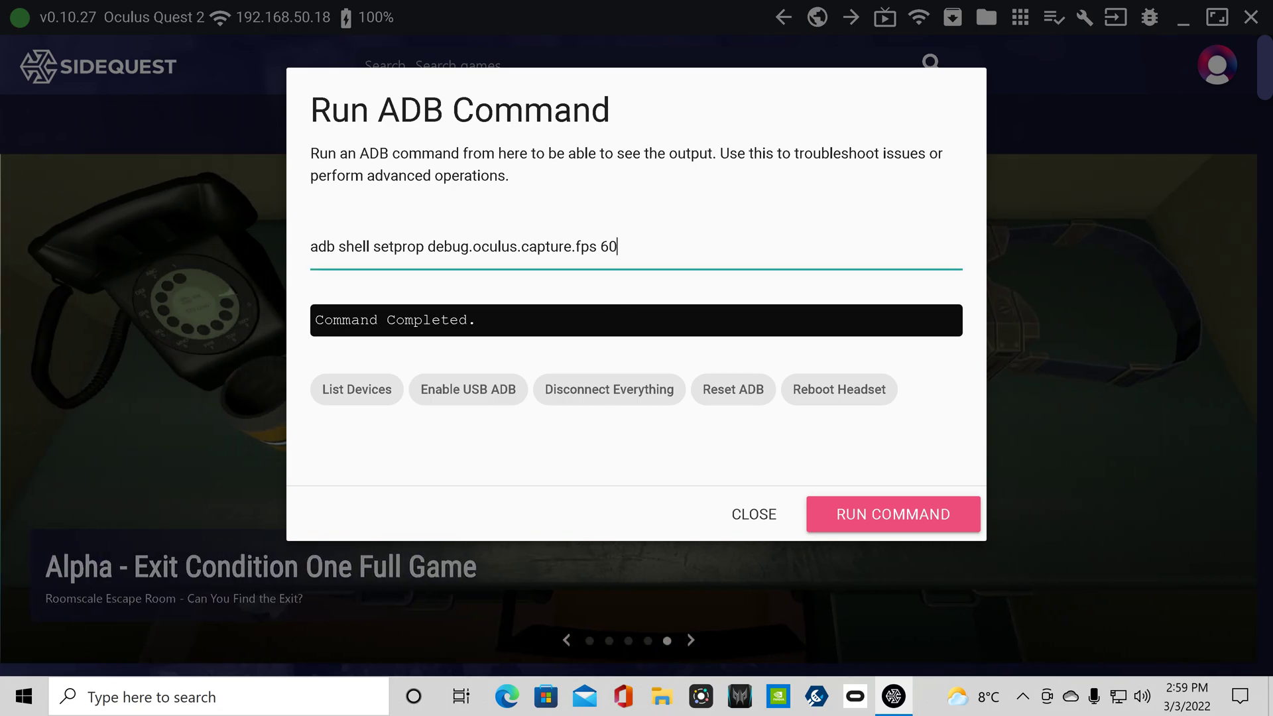
left_click_drag(617, 246, 572, 246)
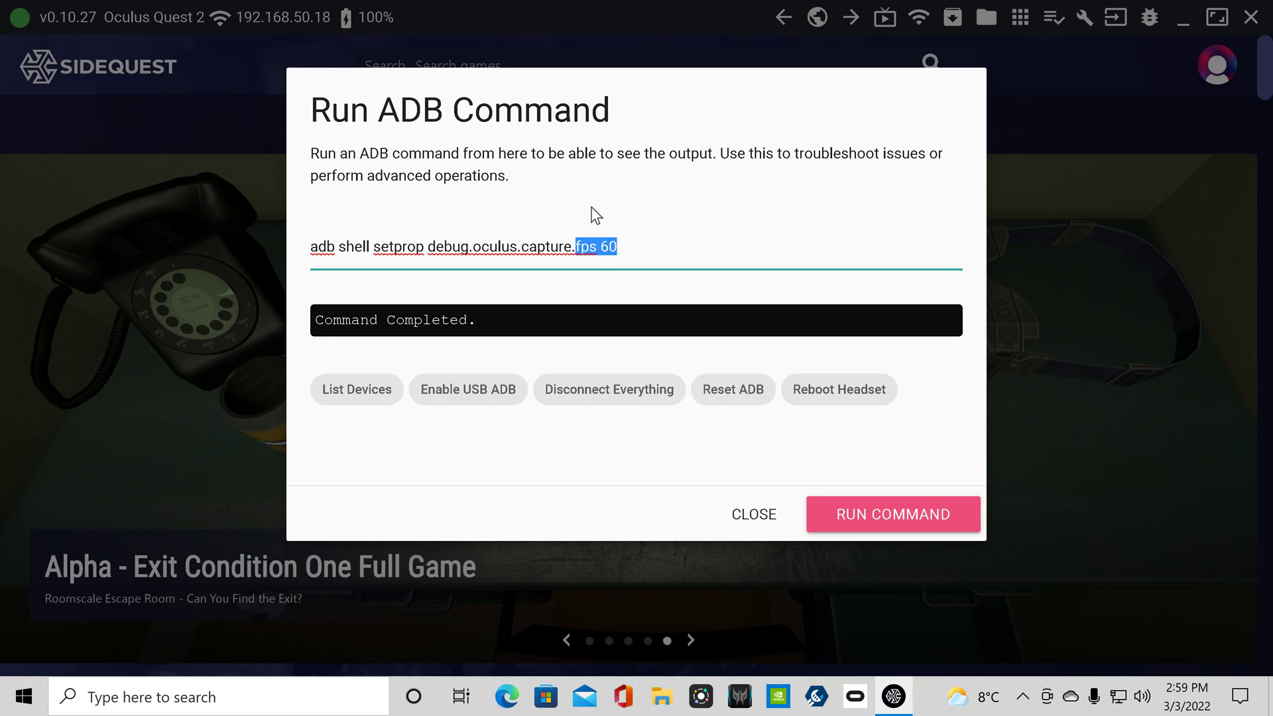
key("BackSpace")
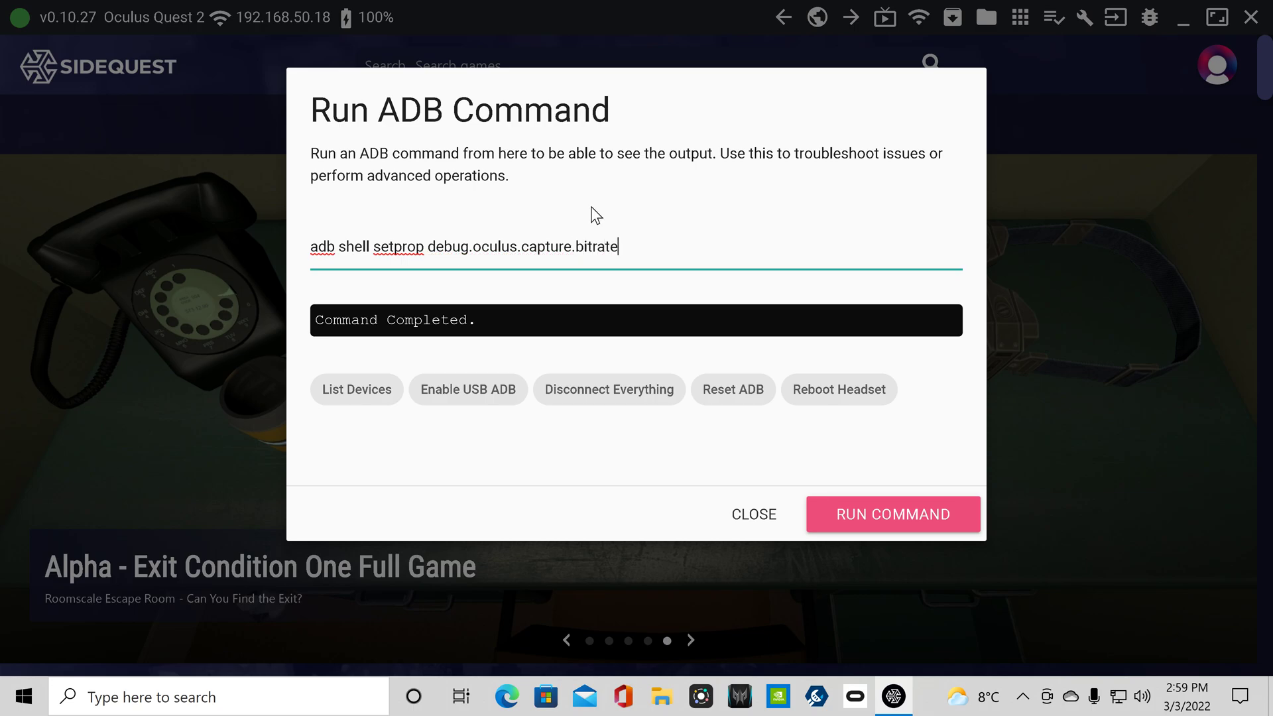
type("bitrate 10000000")
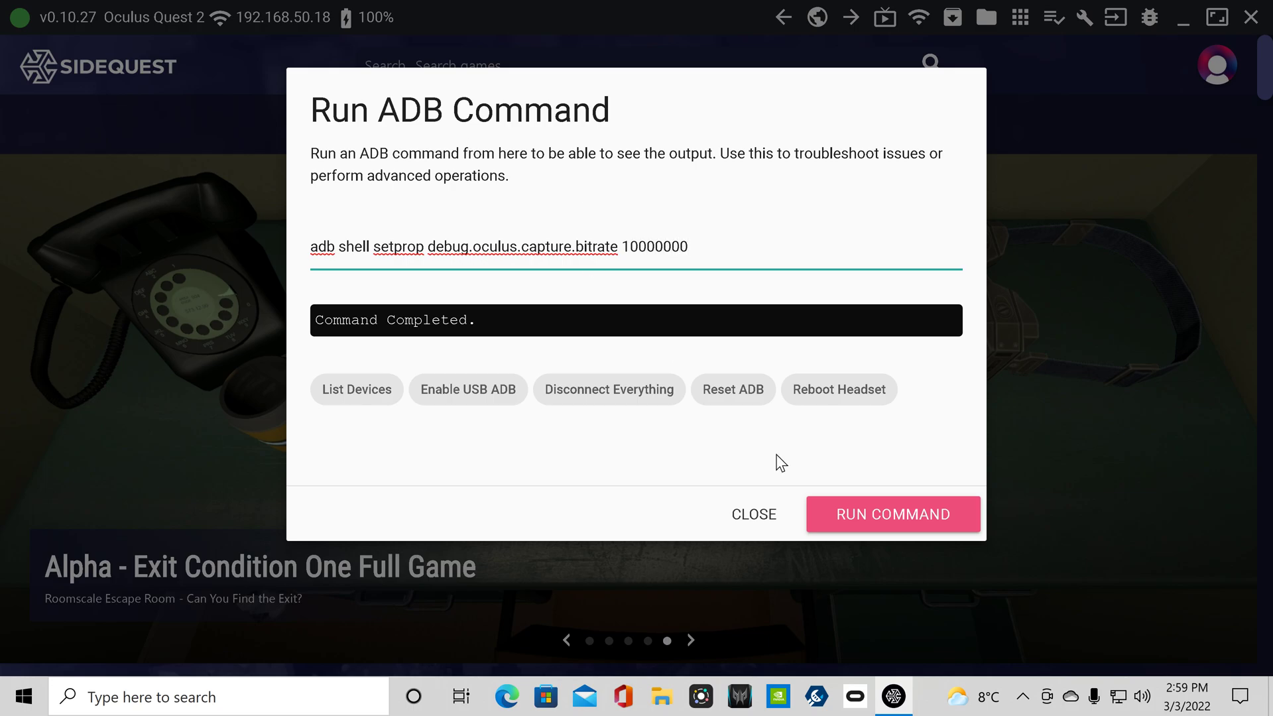
left_click(903, 516)
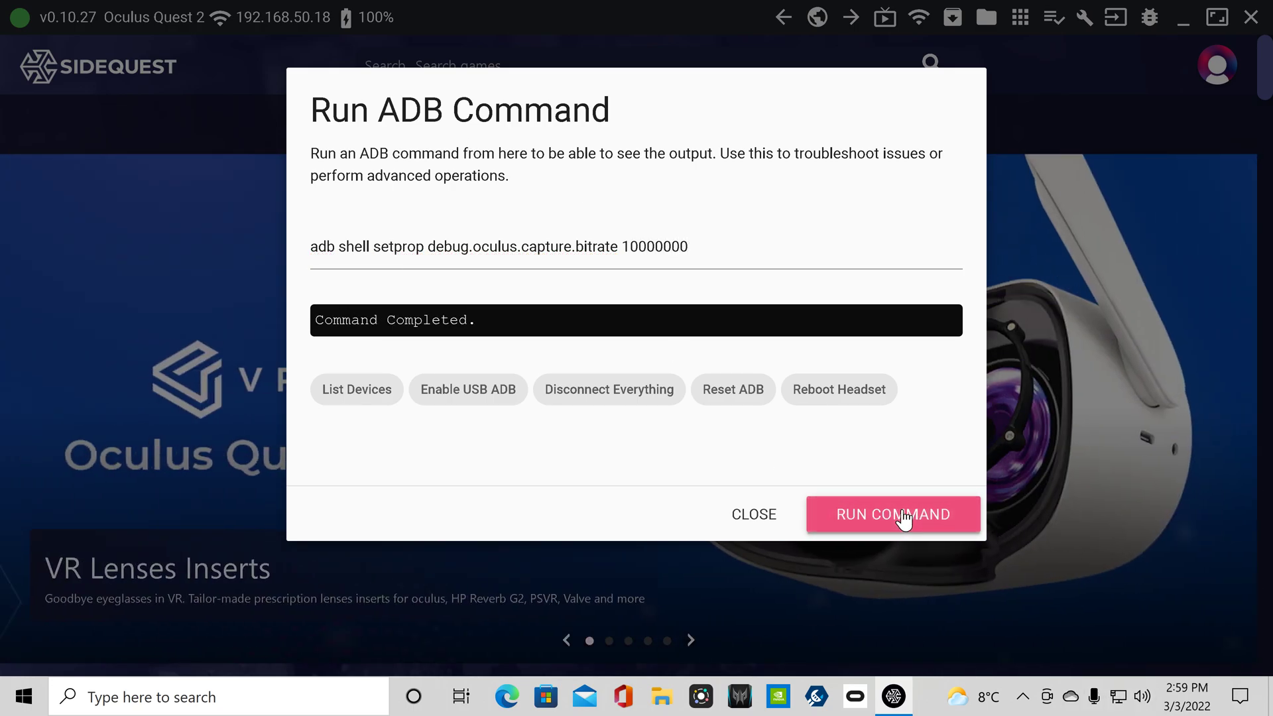
left_click(756, 517)
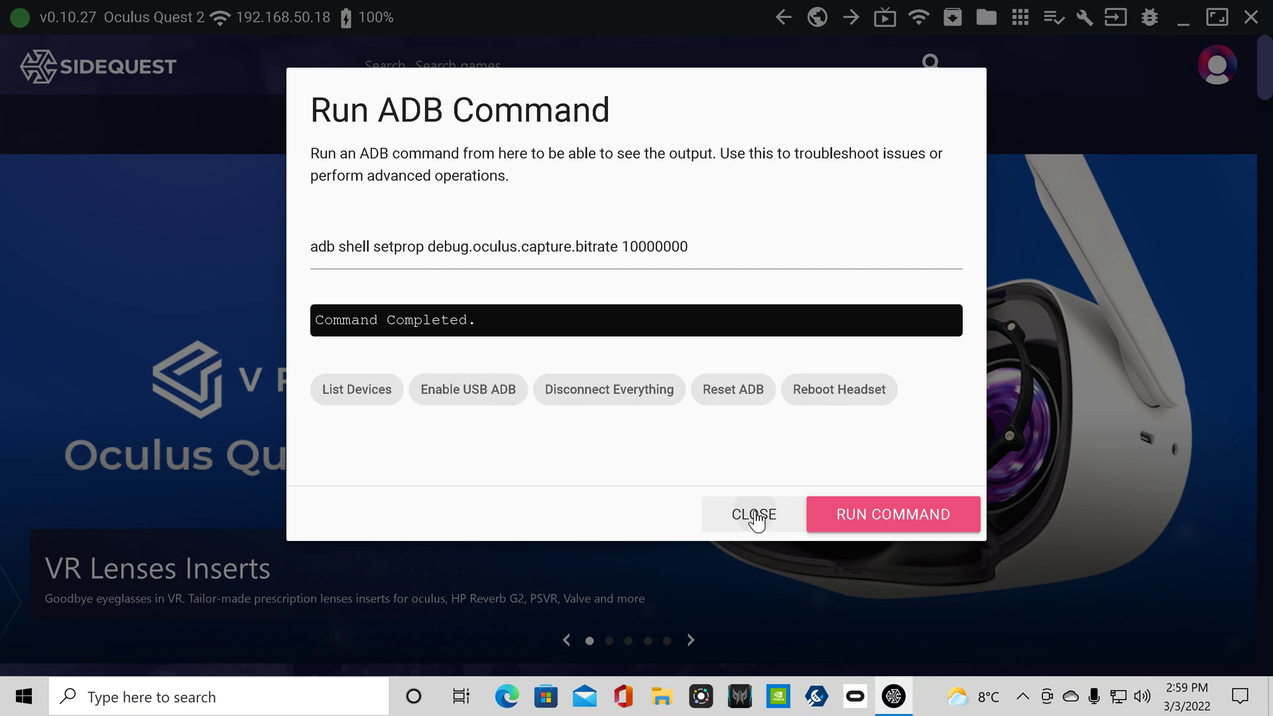
Close SideQuest and open the Quest 2 device settings in the Oculus app.
left_click(1250, 21)
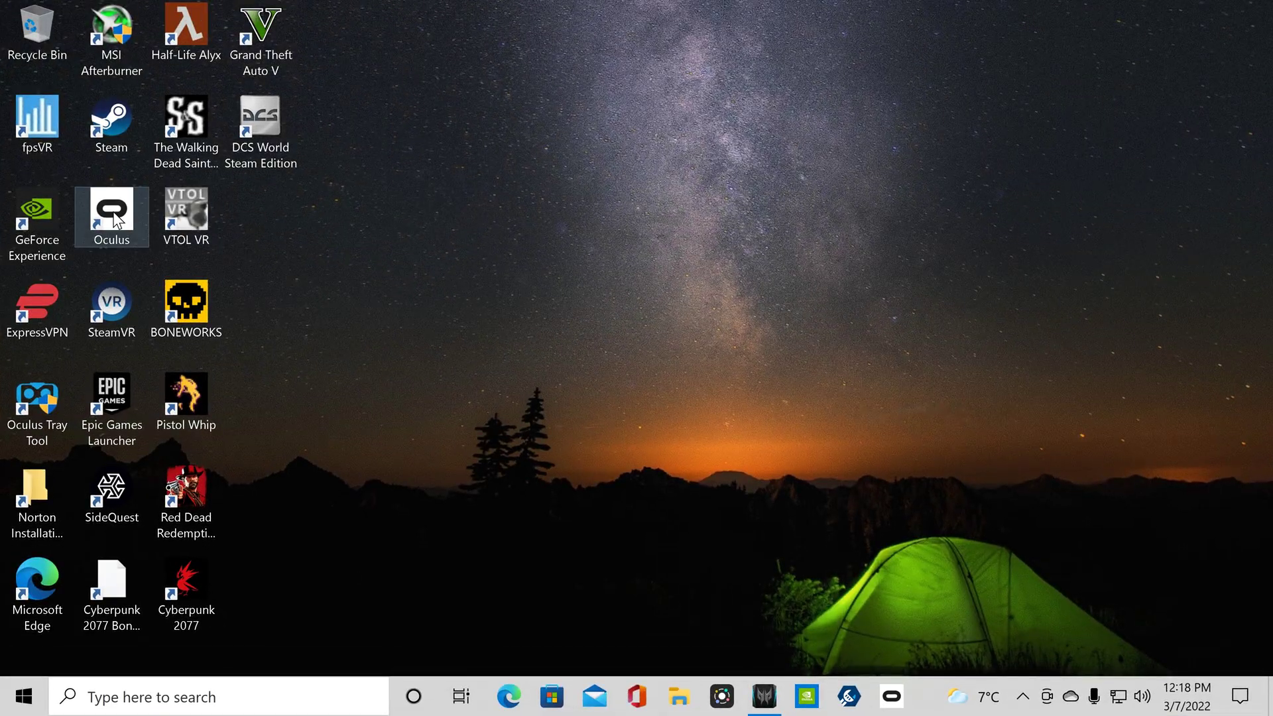
double_click(114, 219)
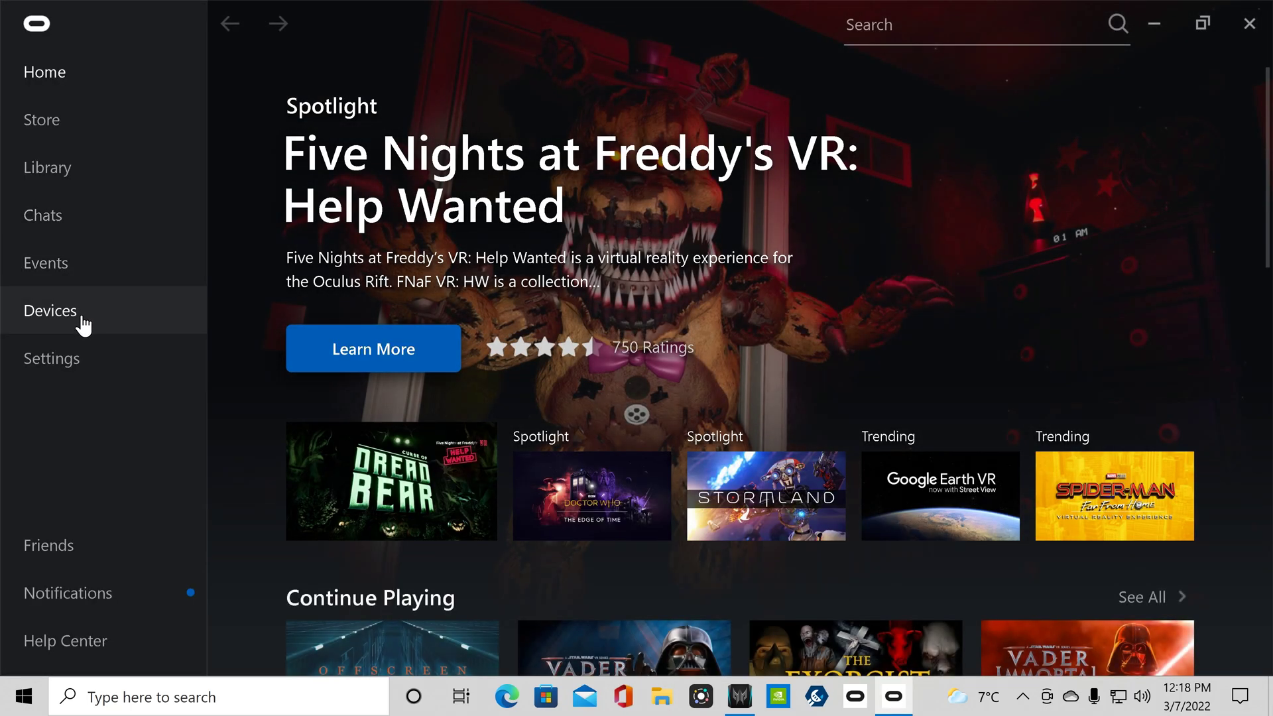
left_click(82, 322)
left_click(1055, 289)
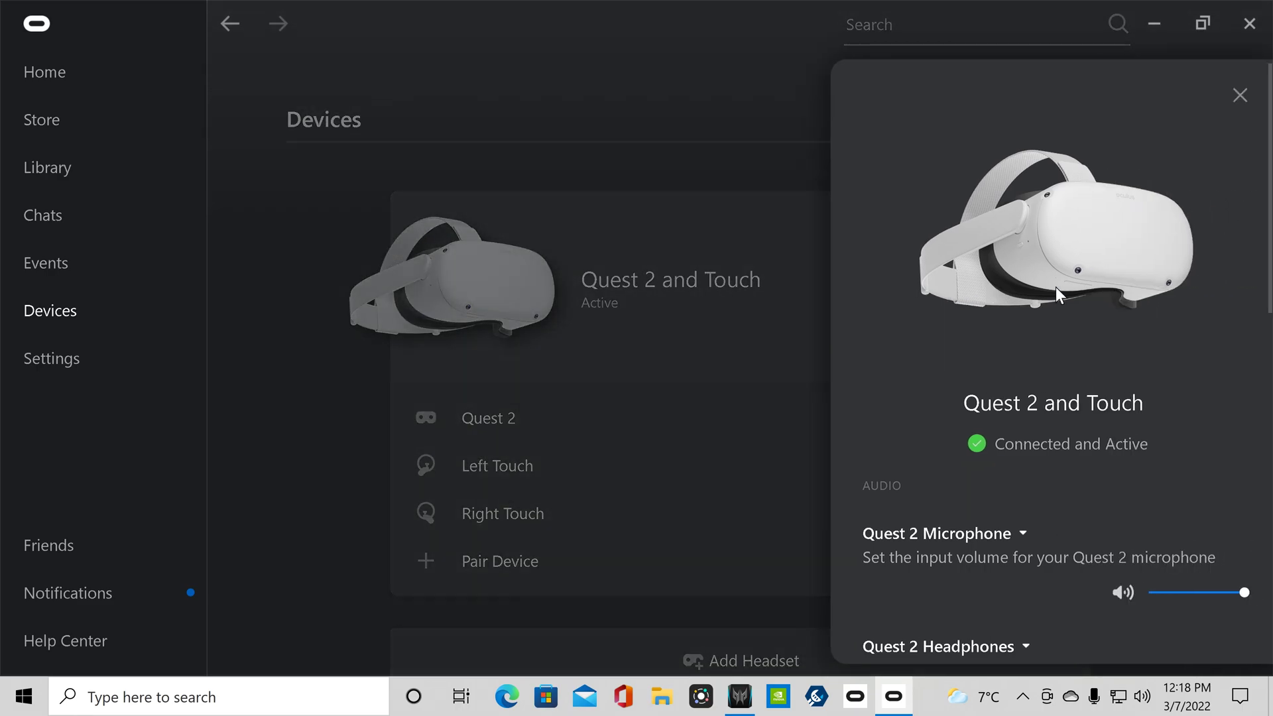
Set the Quest 2 to 72Hz with 1.0x render resolution (4128 x 2096), then save and restart.
scroll(1234, 552, "down", 10)
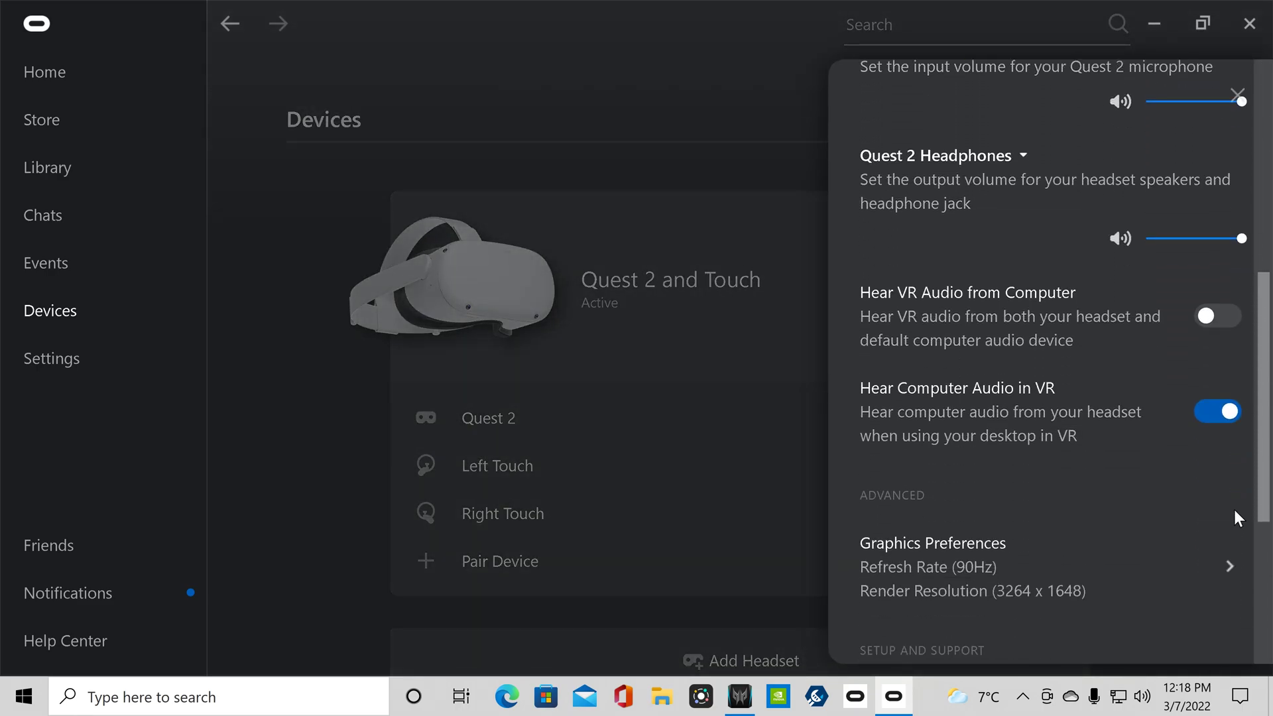
left_click(1229, 427)
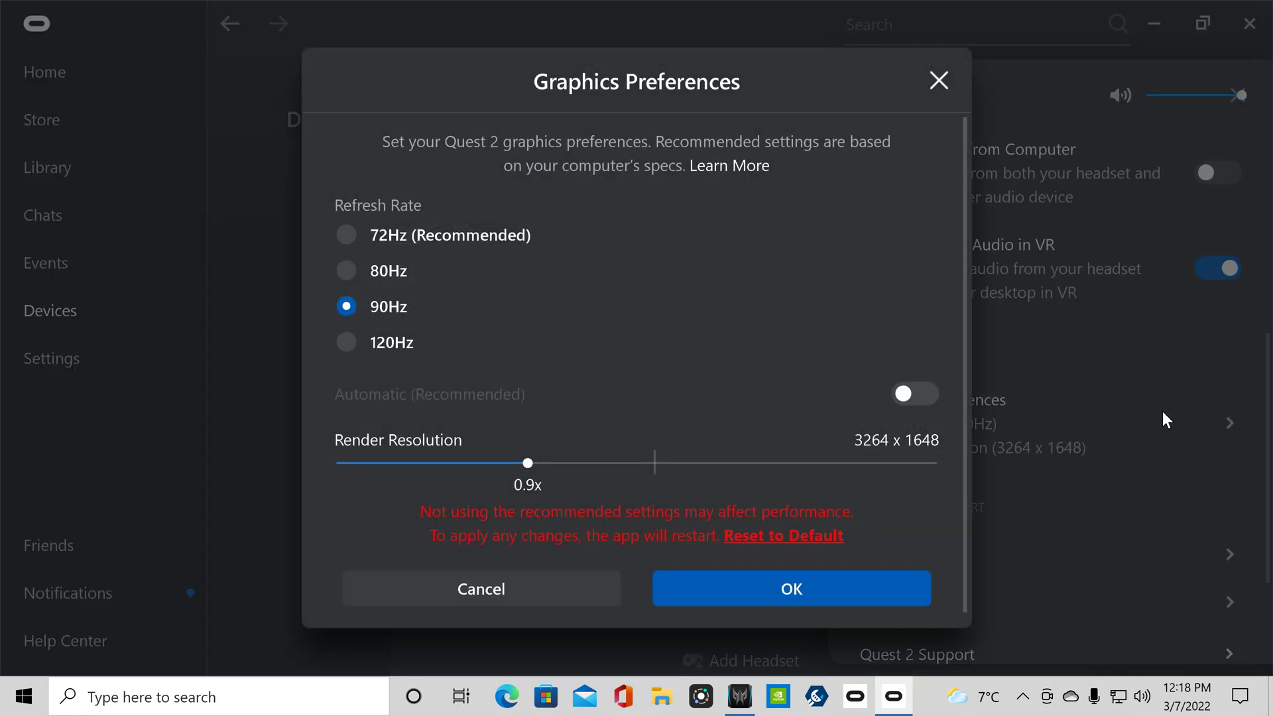
left_click(346, 235)
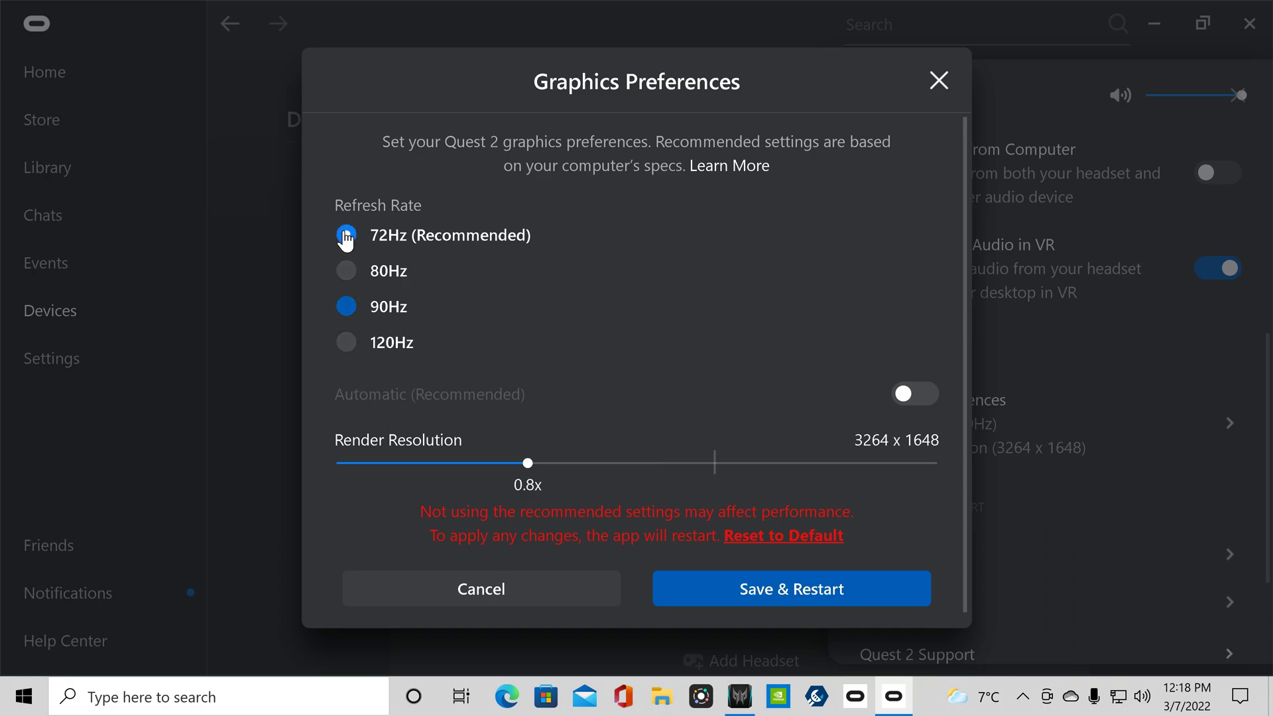
left_click_drag(528, 467, 709, 483)
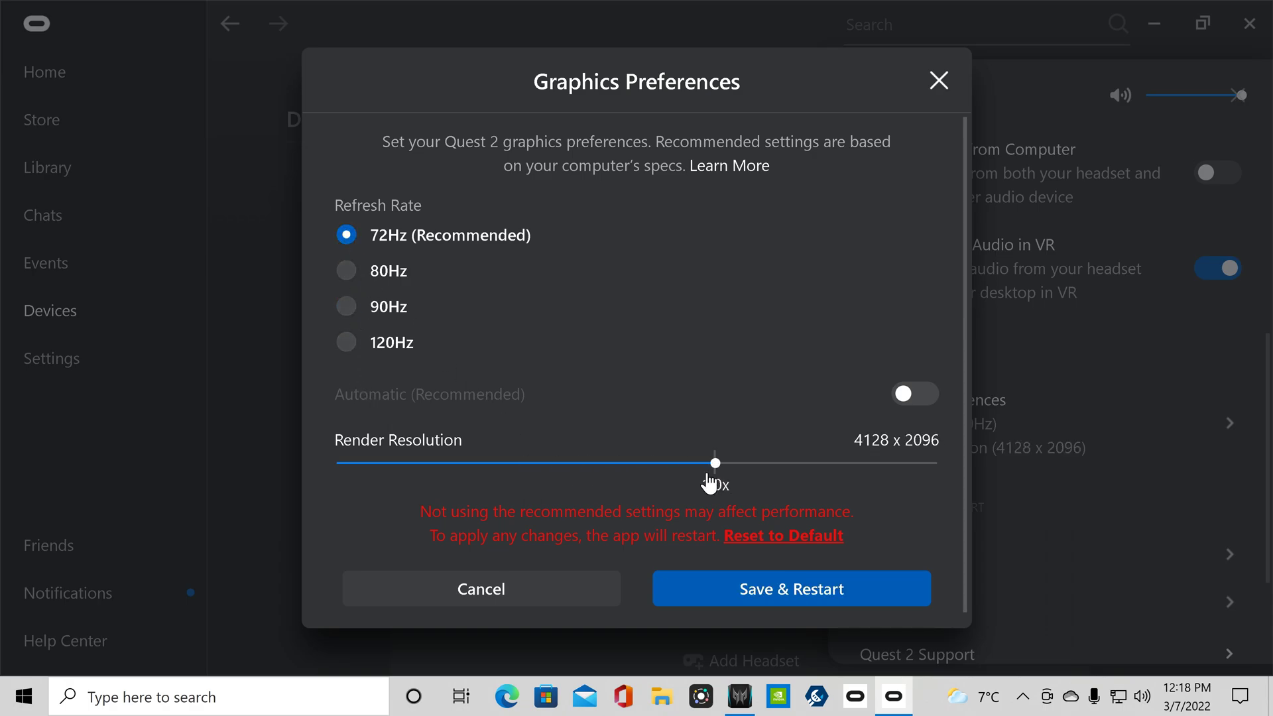
left_click(792, 597)
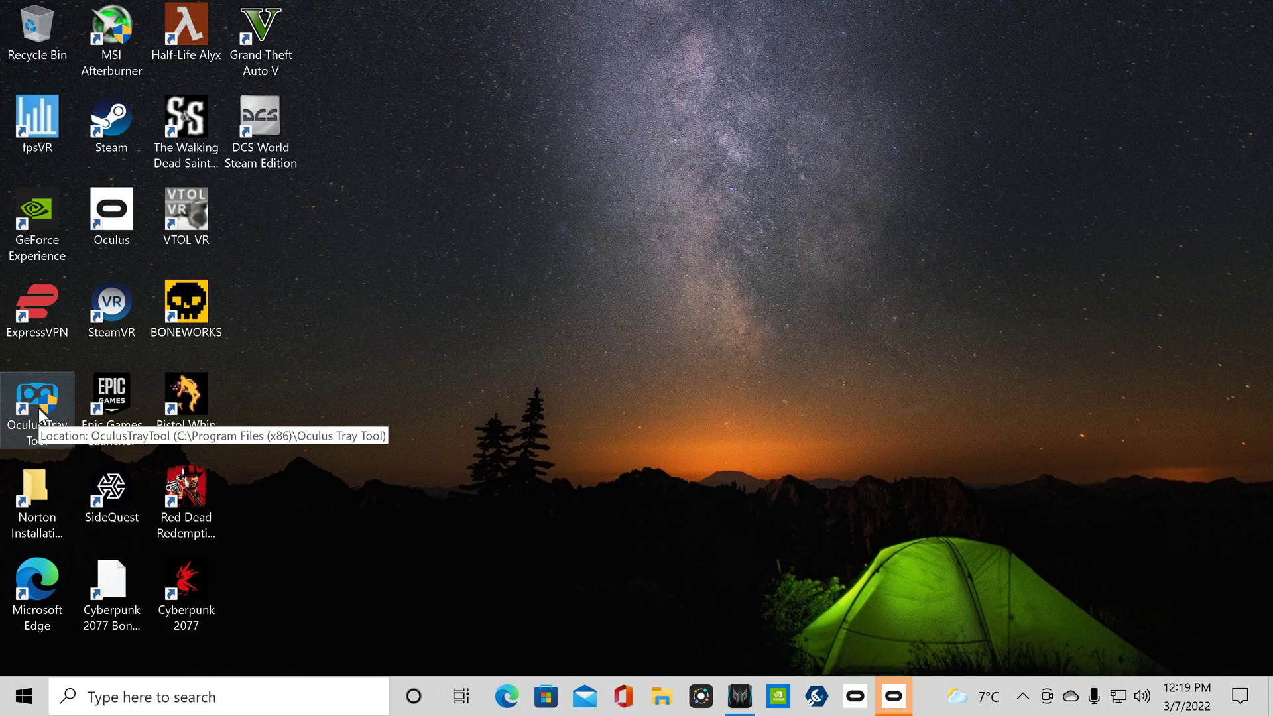
Launch Oculus Tray Tool, set the Quest Link bitrate to 250, and restart the Oculus service.
double_click(38, 408)
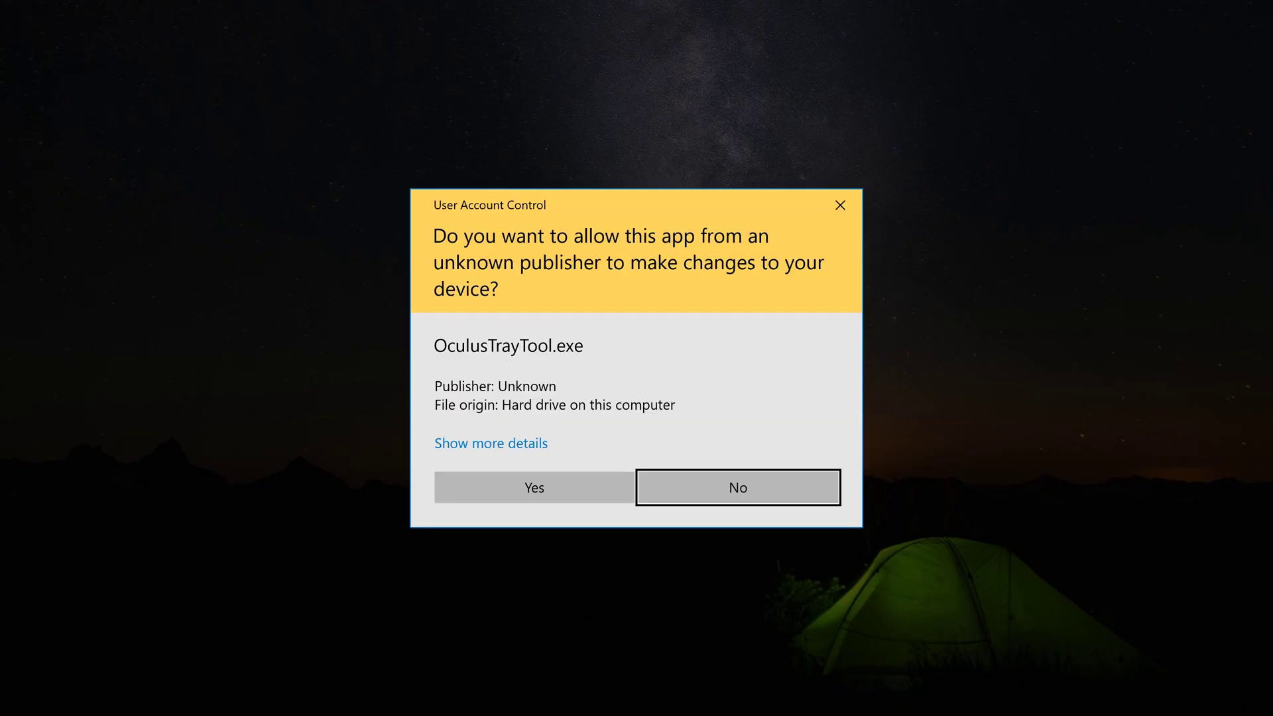
left_click(568, 490)
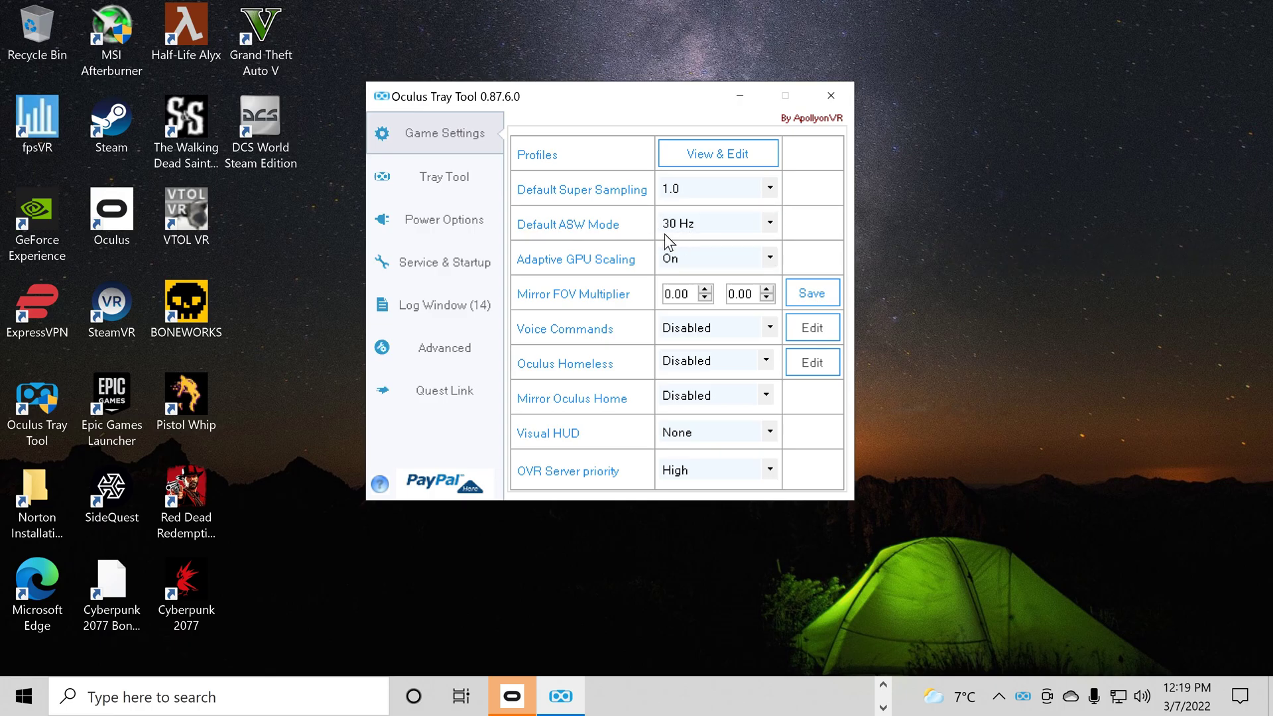
left_click(445, 392)
left_click(802, 364)
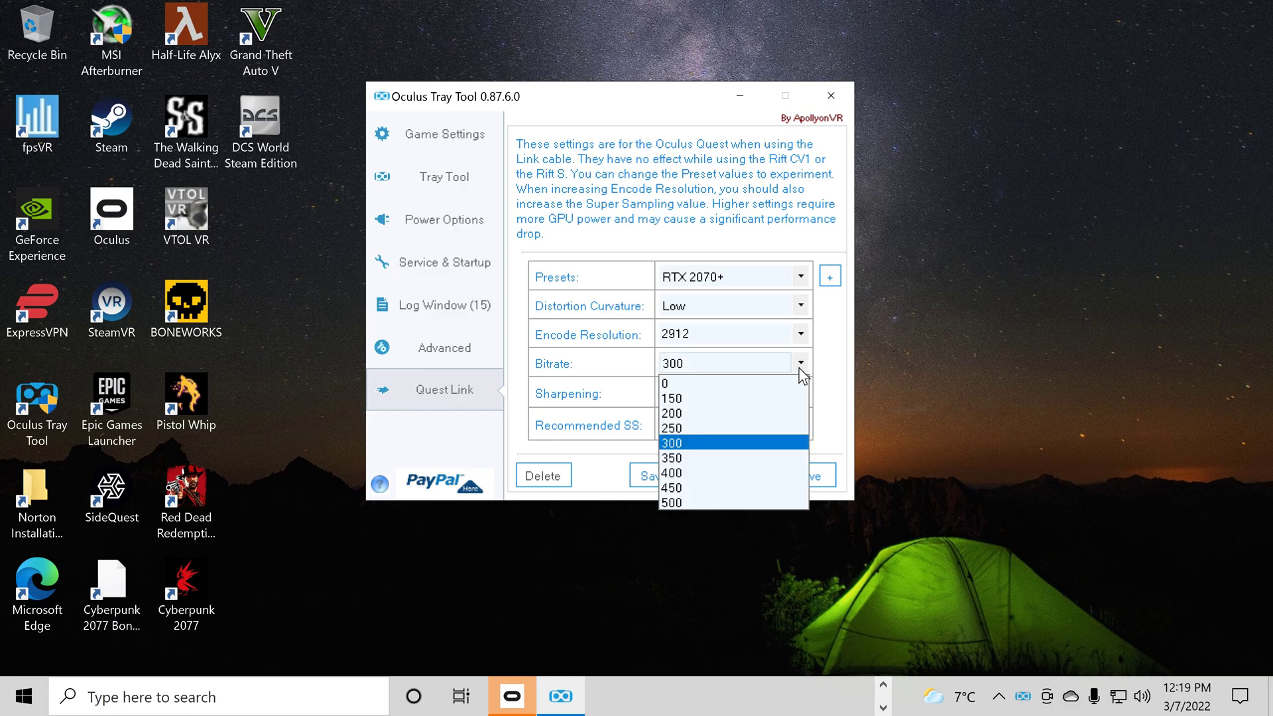
left_click(691, 428)
left_click(700, 479)
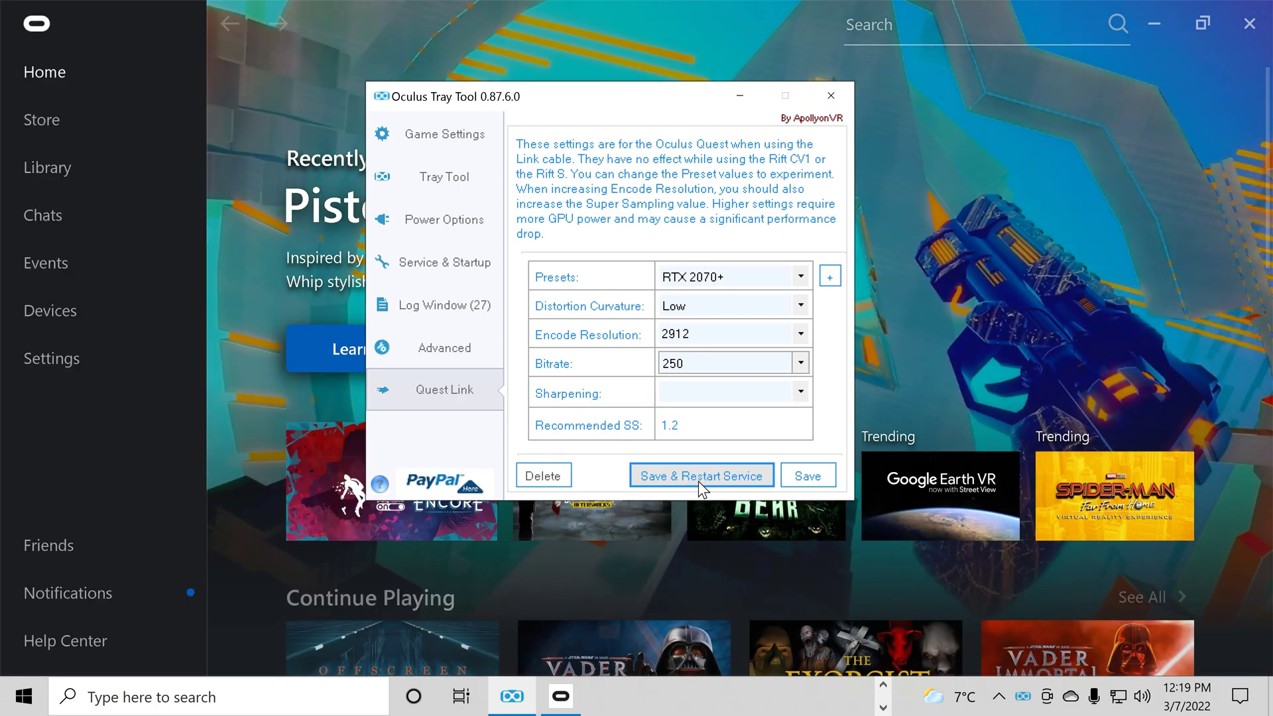
left_click(738, 95)
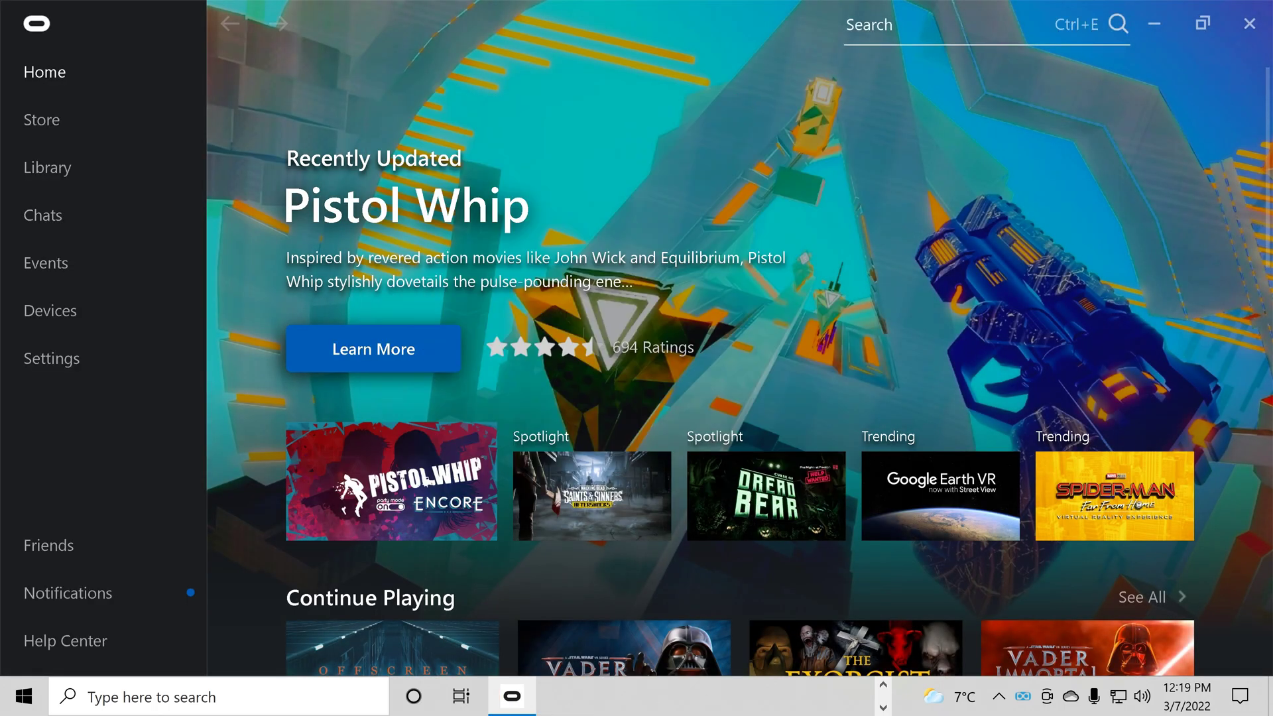
left_click(1154, 24)
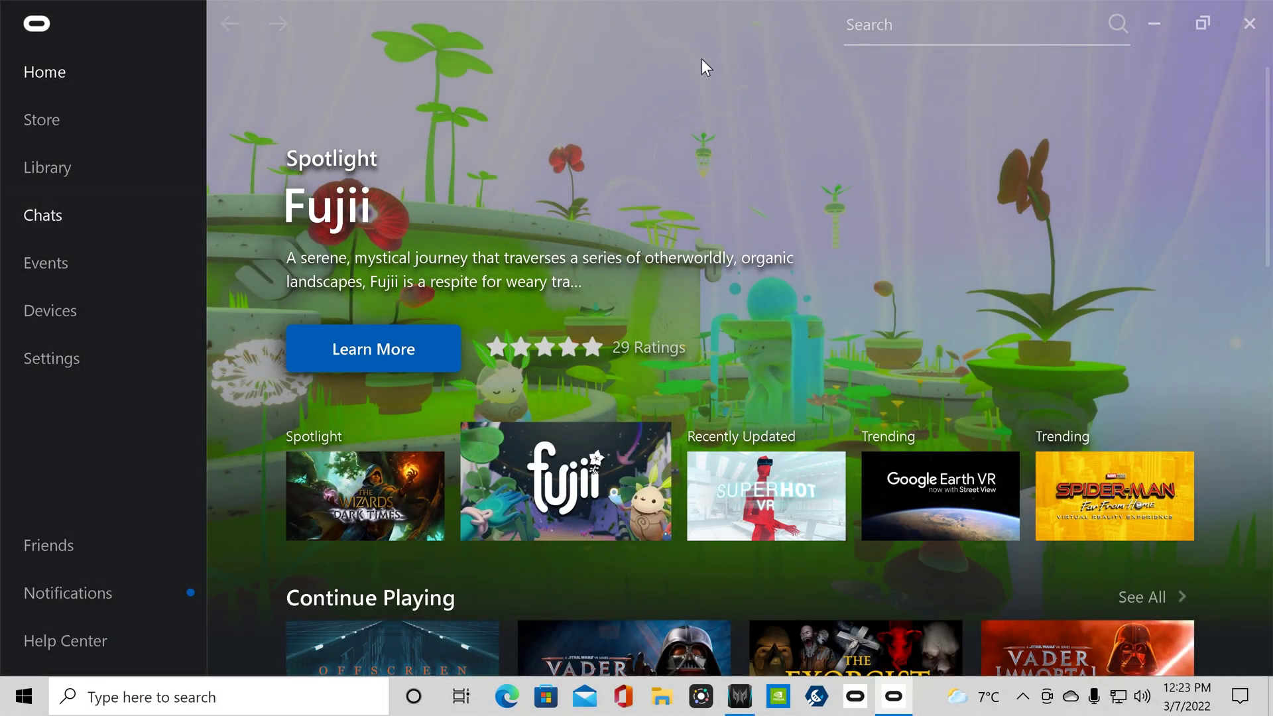
Confirm the Quest 2 graphics preferences stay at 90Hz and 0.9x in the Oculus app.
left_click(84, 315)
left_click(1055, 290)
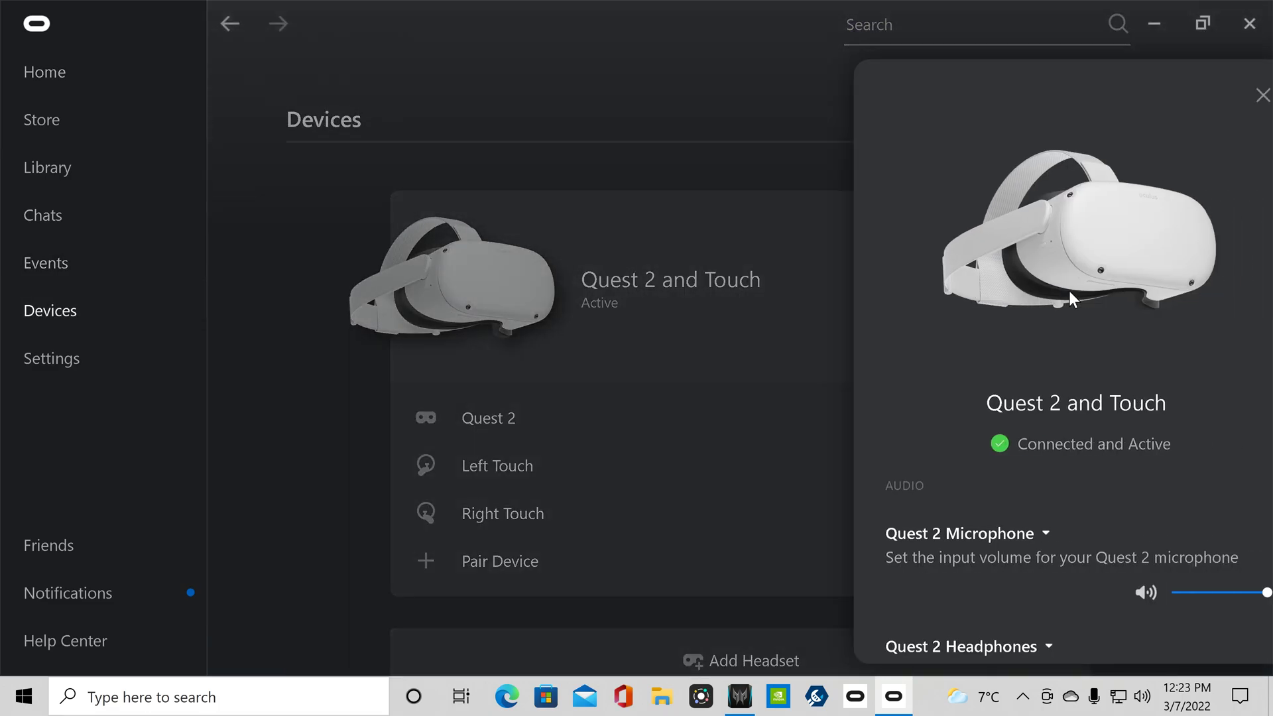
scroll(1052, 352, "down", 8)
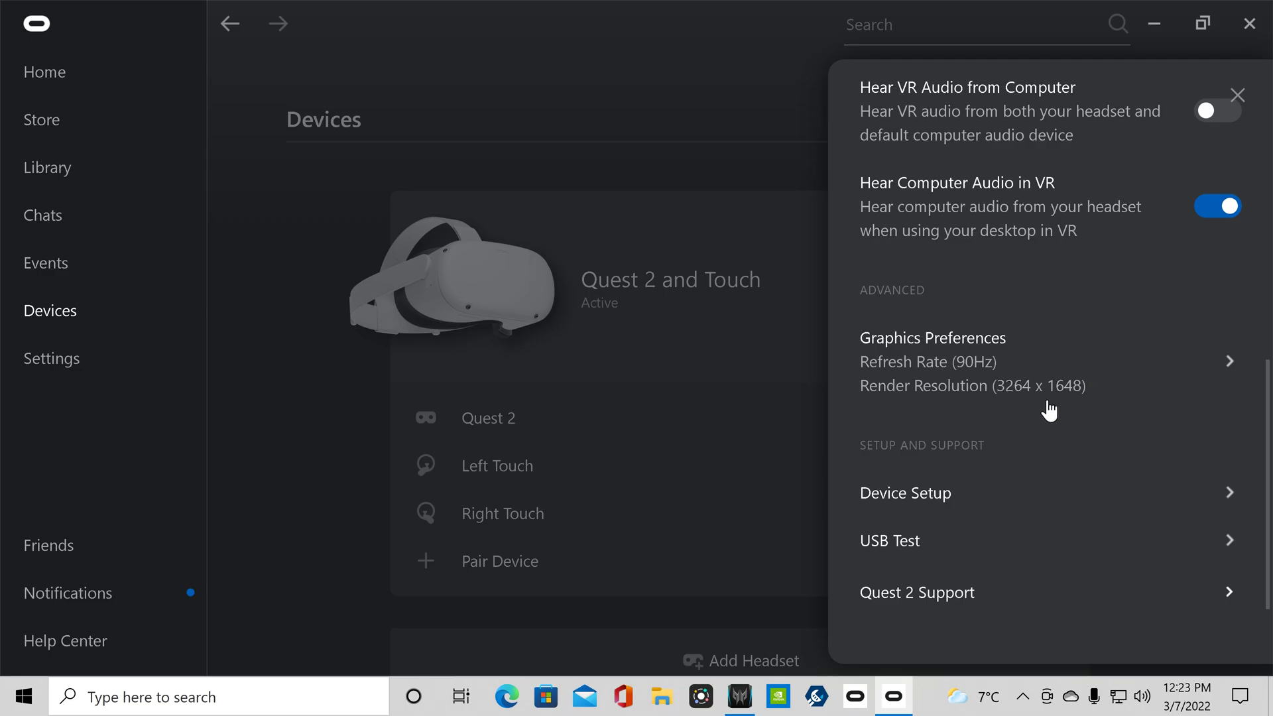
left_click(1235, 367)
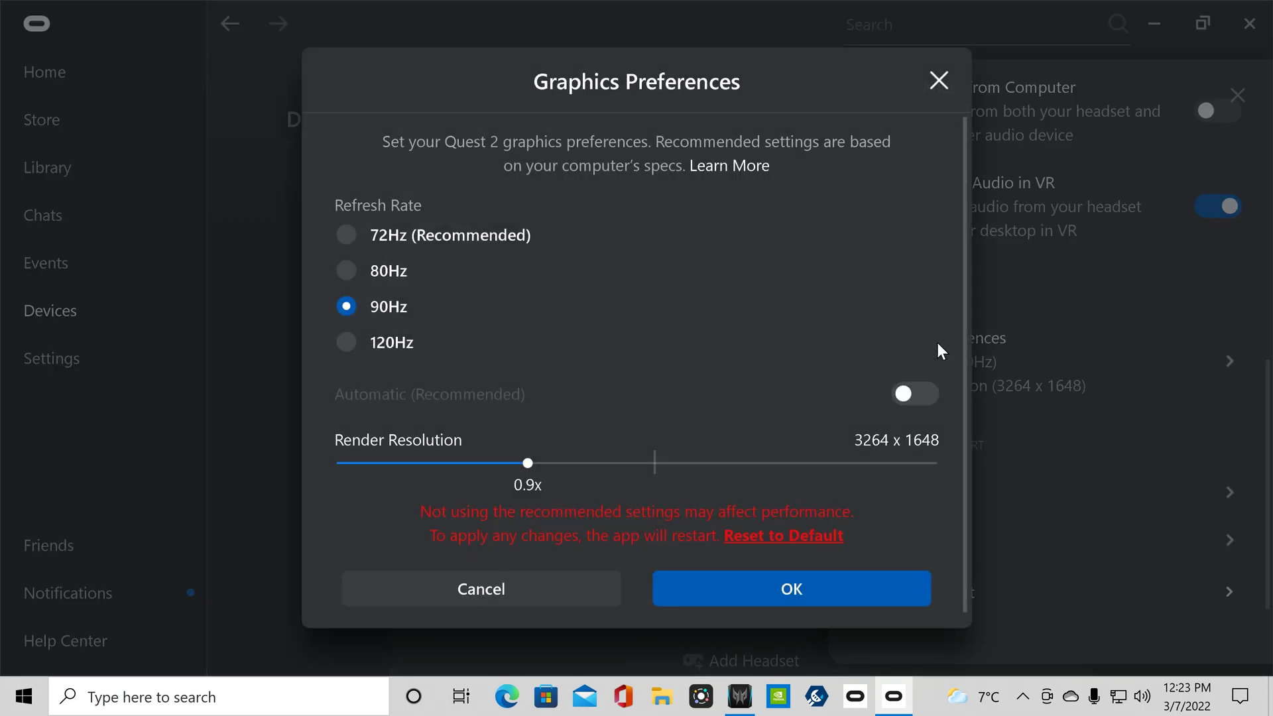
left_click(778, 596)
left_click(1237, 94)
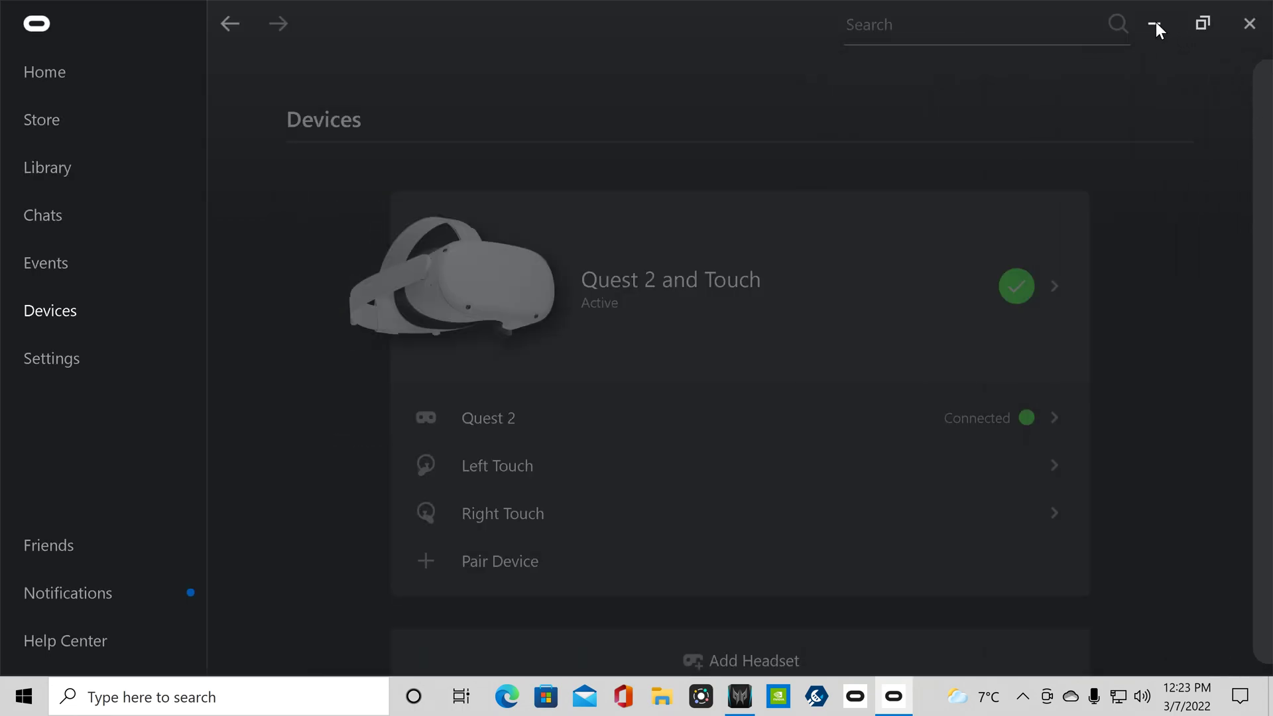
left_click(1154, 24)
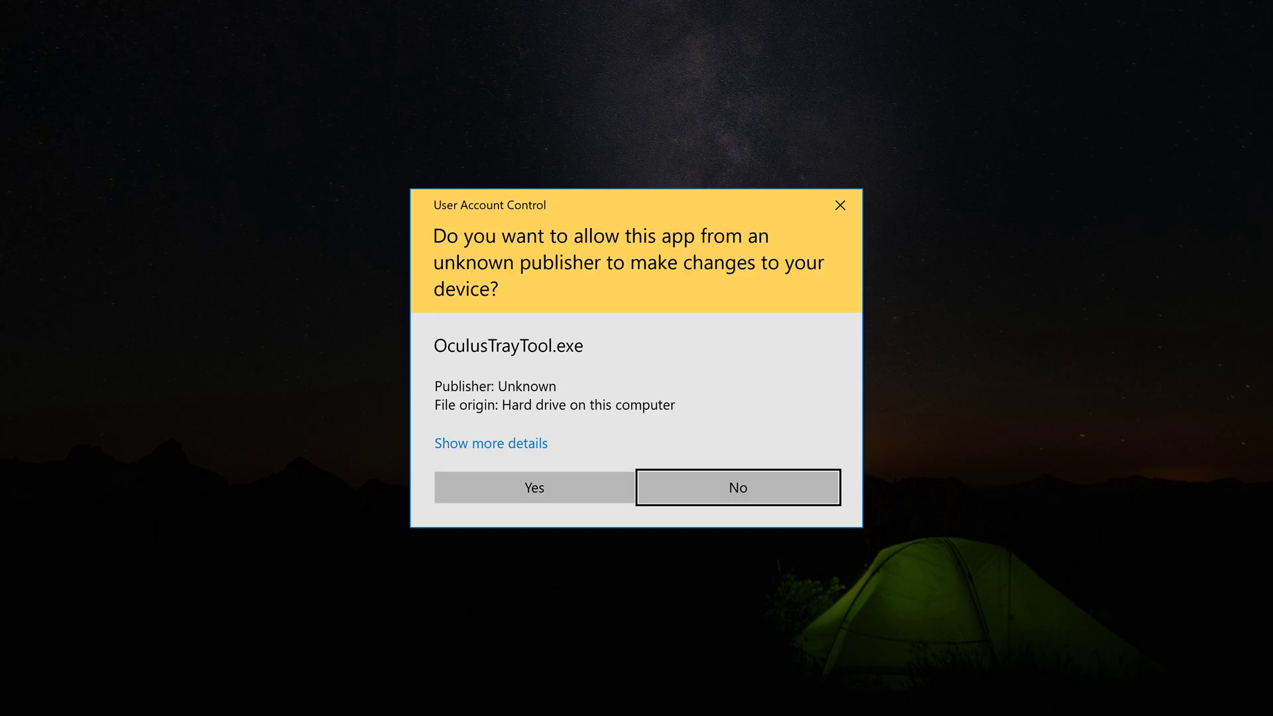
Approve Tray Tool admin access, choose Quest Link bitrate 250, restart the Oculus service, and minimize both windows.
left_click(545, 494)
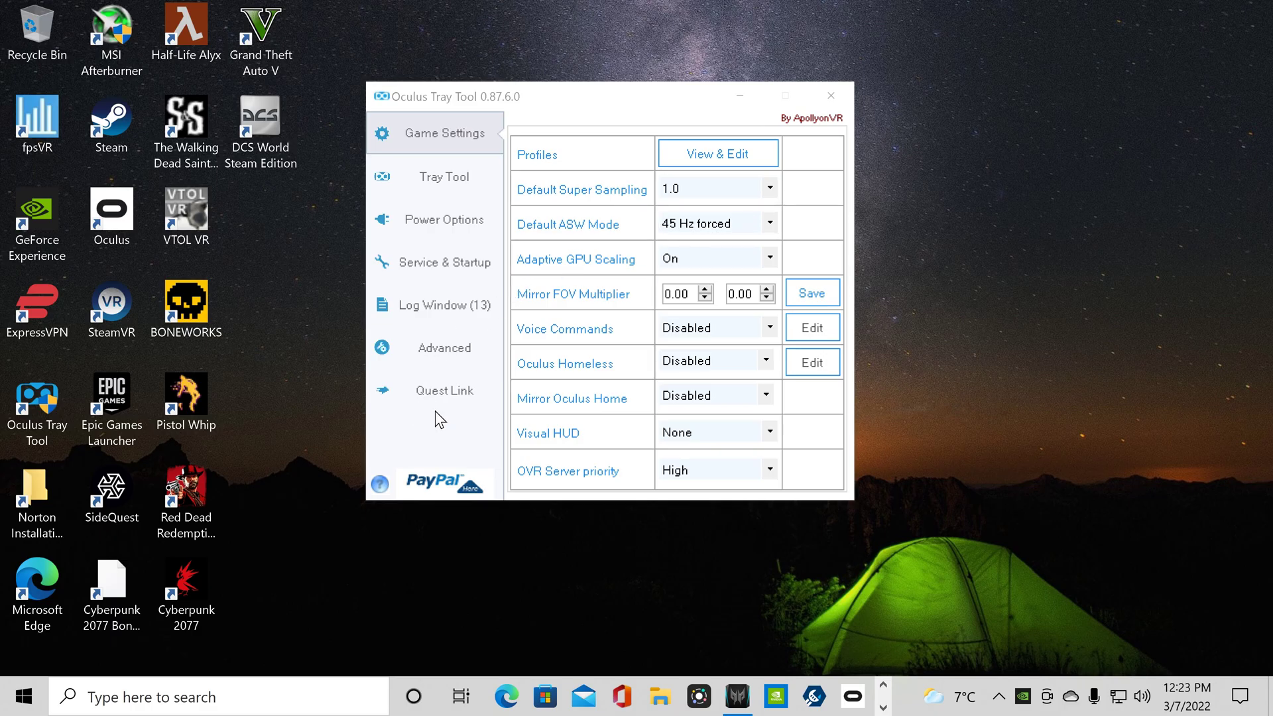
left_click(444, 393)
left_click(800, 363)
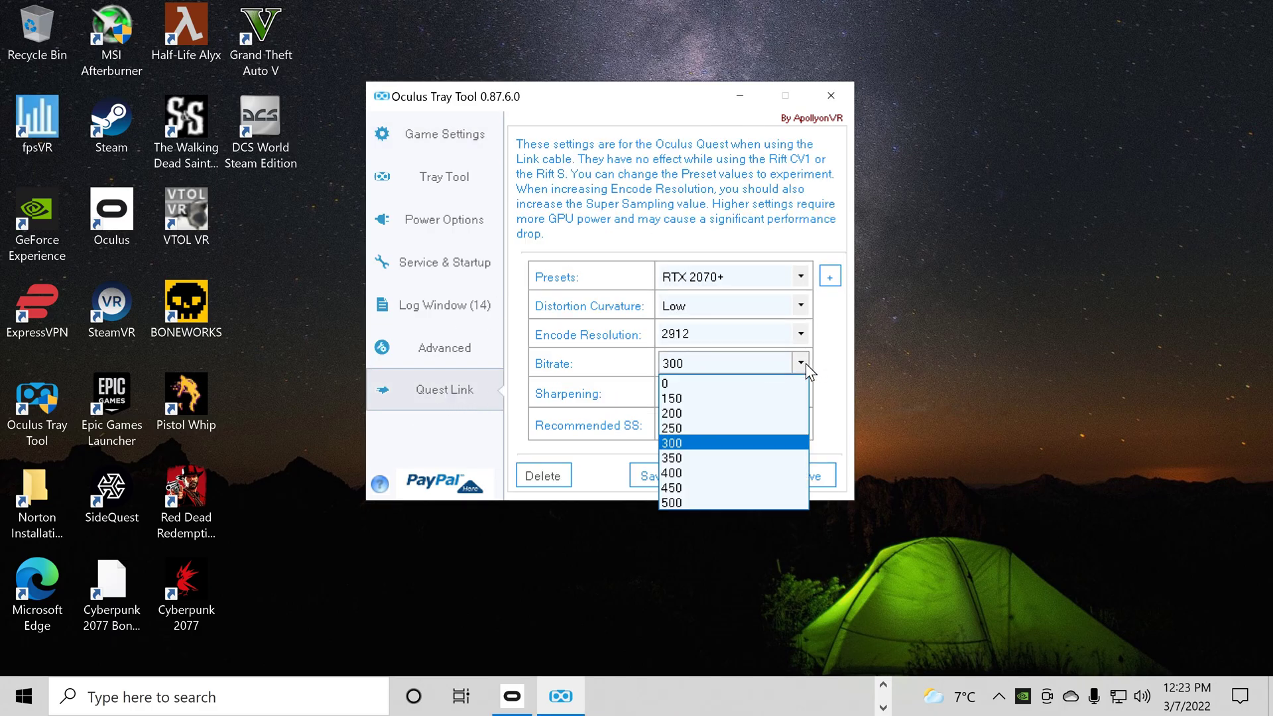
left_click(685, 429)
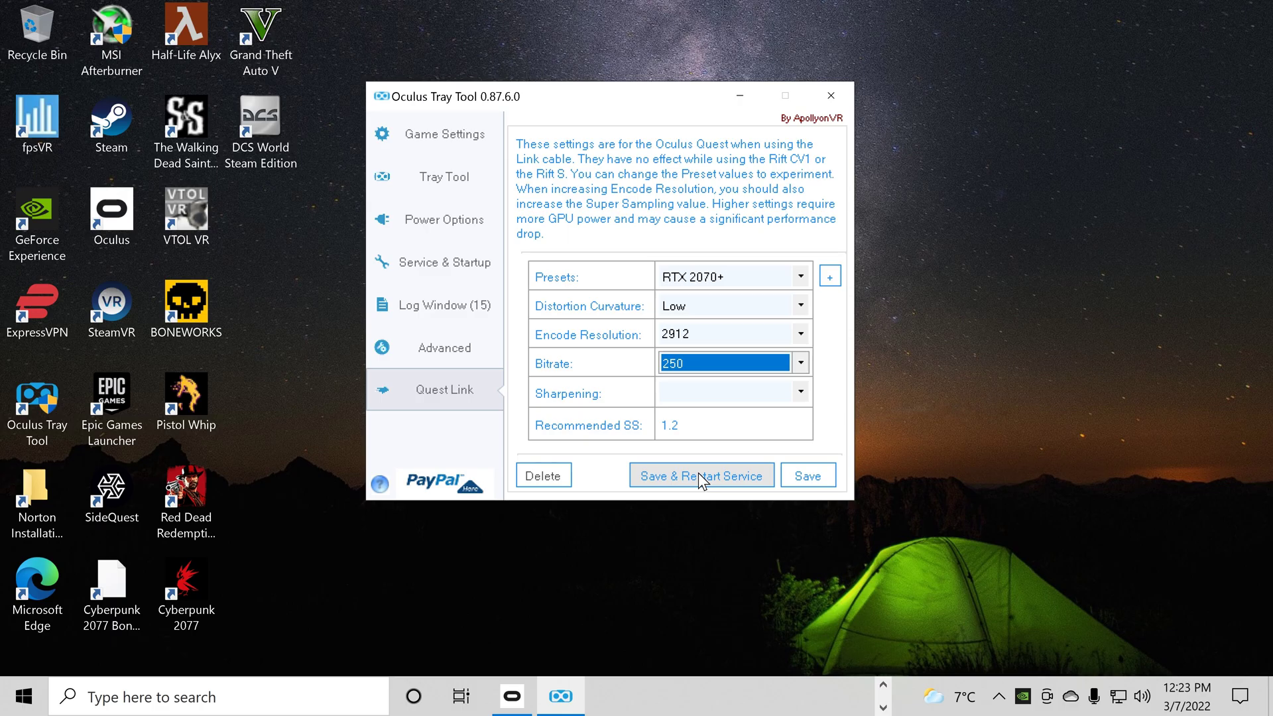
left_click(697, 472)
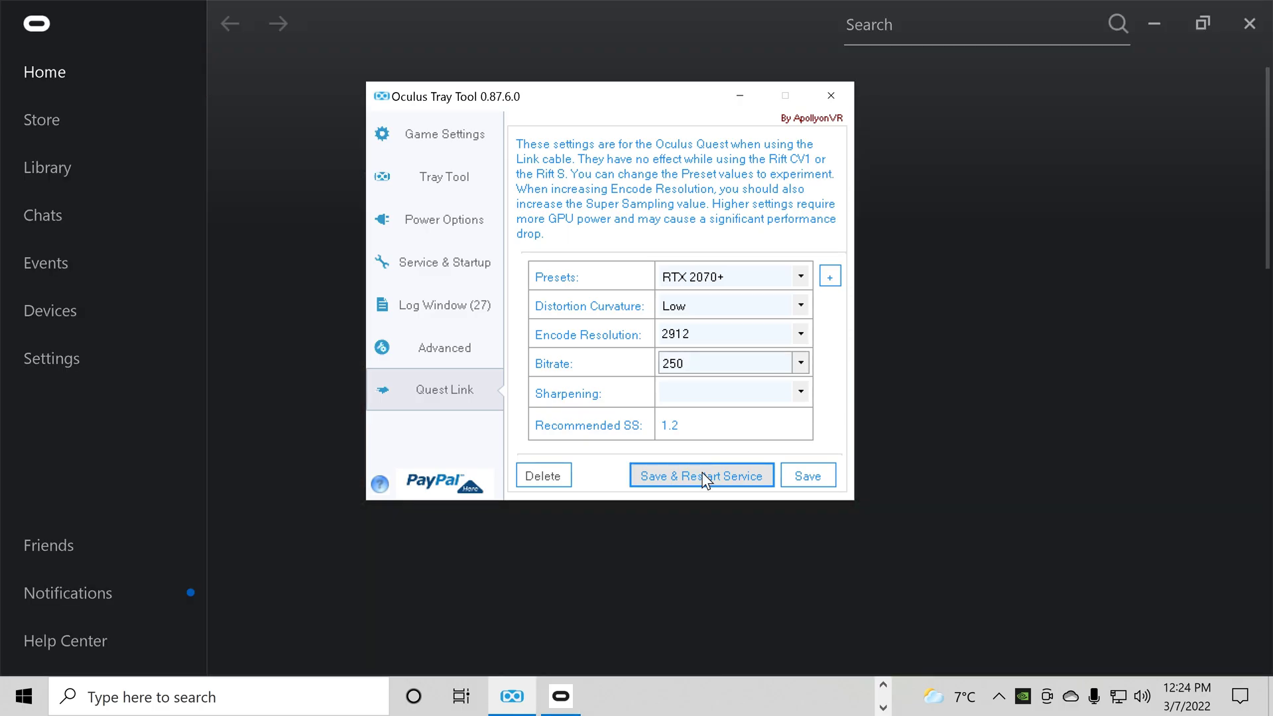
left_click(735, 97)
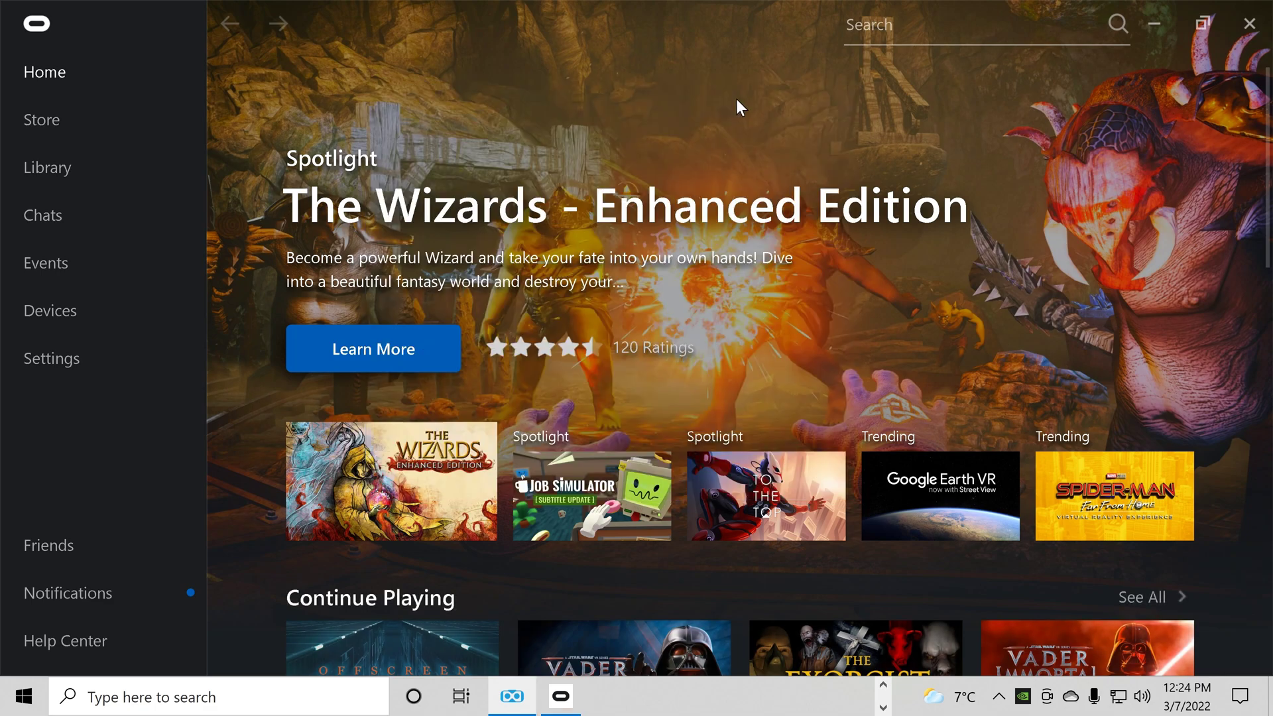
left_click(1155, 24)
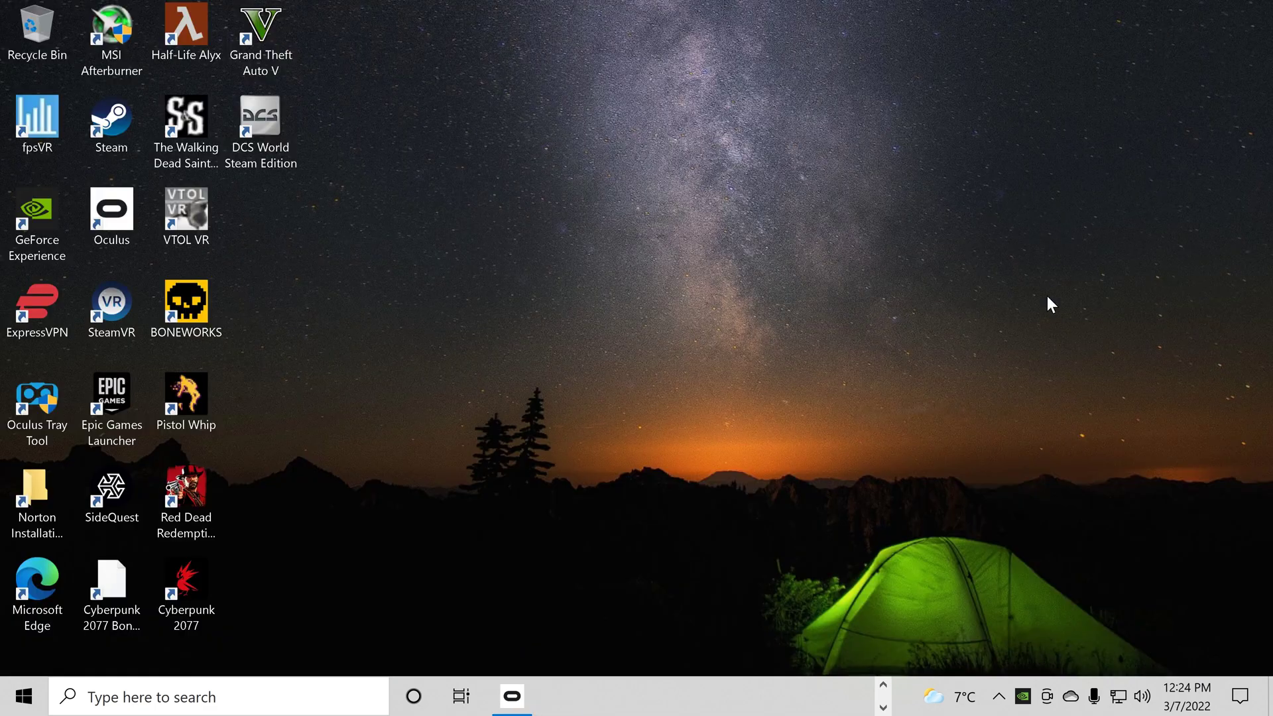
Load the +100 core / +400 memory MSI Afterburner profile, close it, and open the NVIDIA tray menu.
double_click(109, 30)
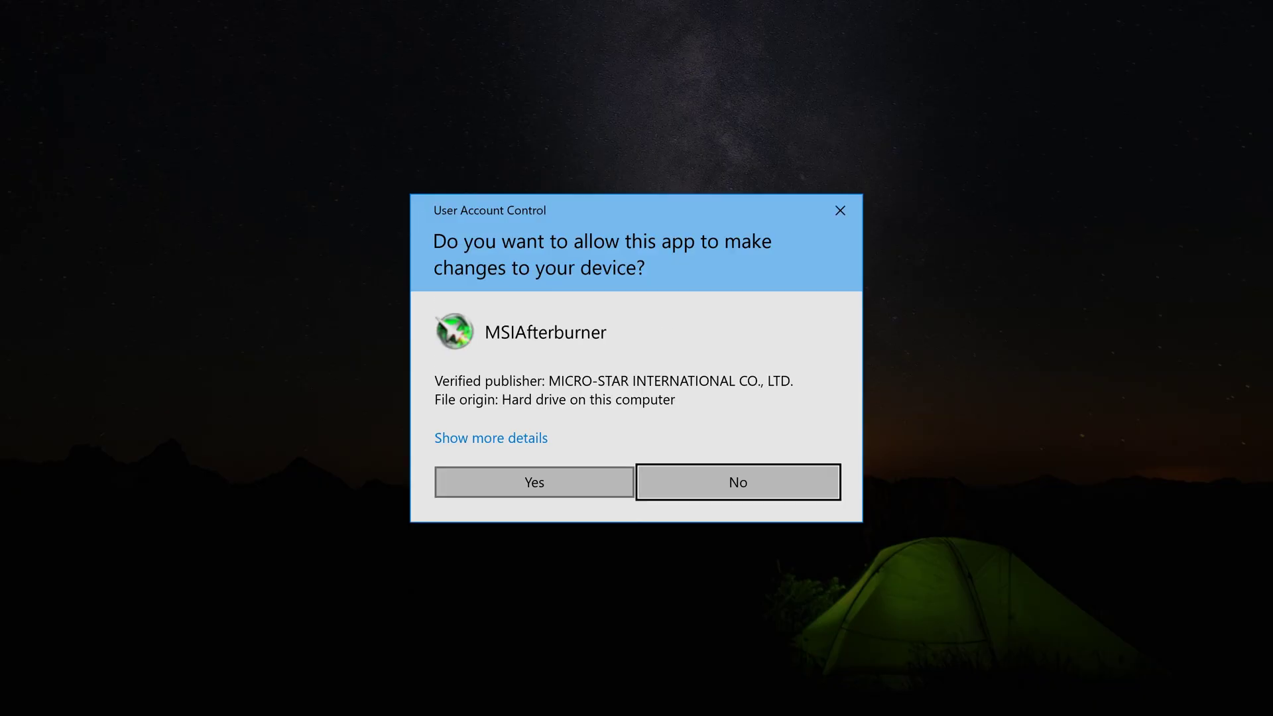
left_click(527, 484)
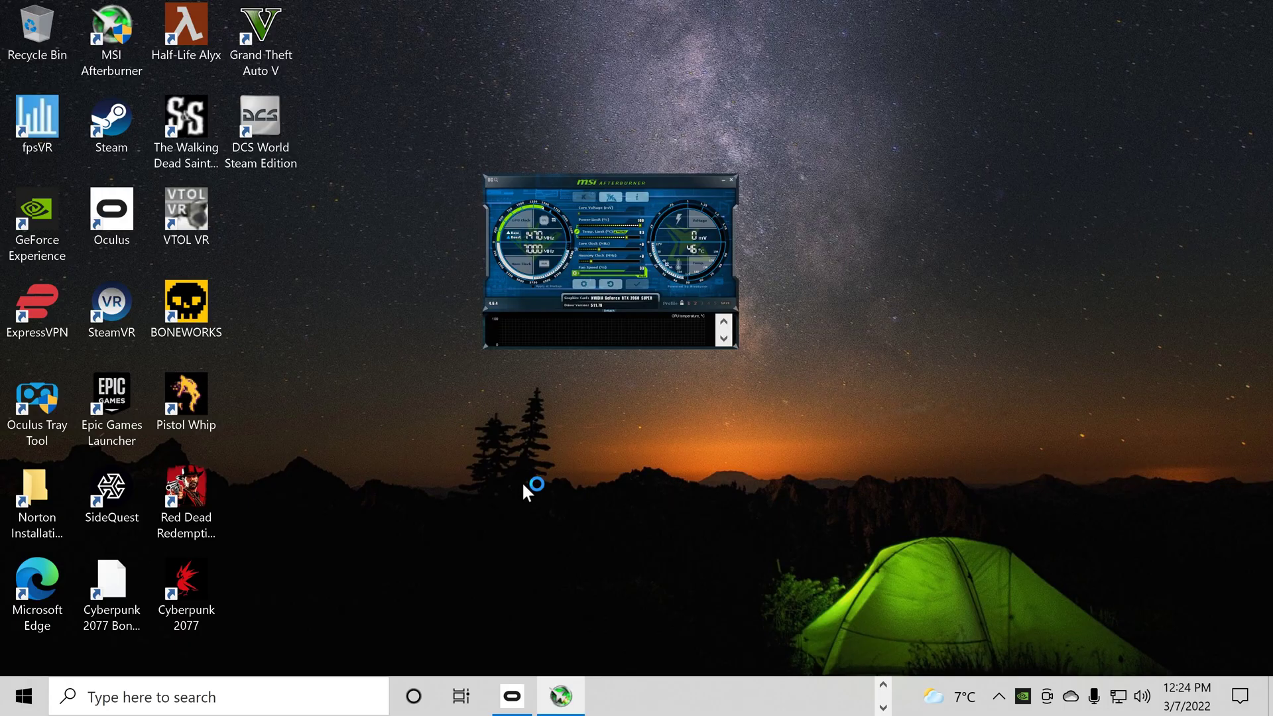
left_click(695, 302)
left_click(725, 181)
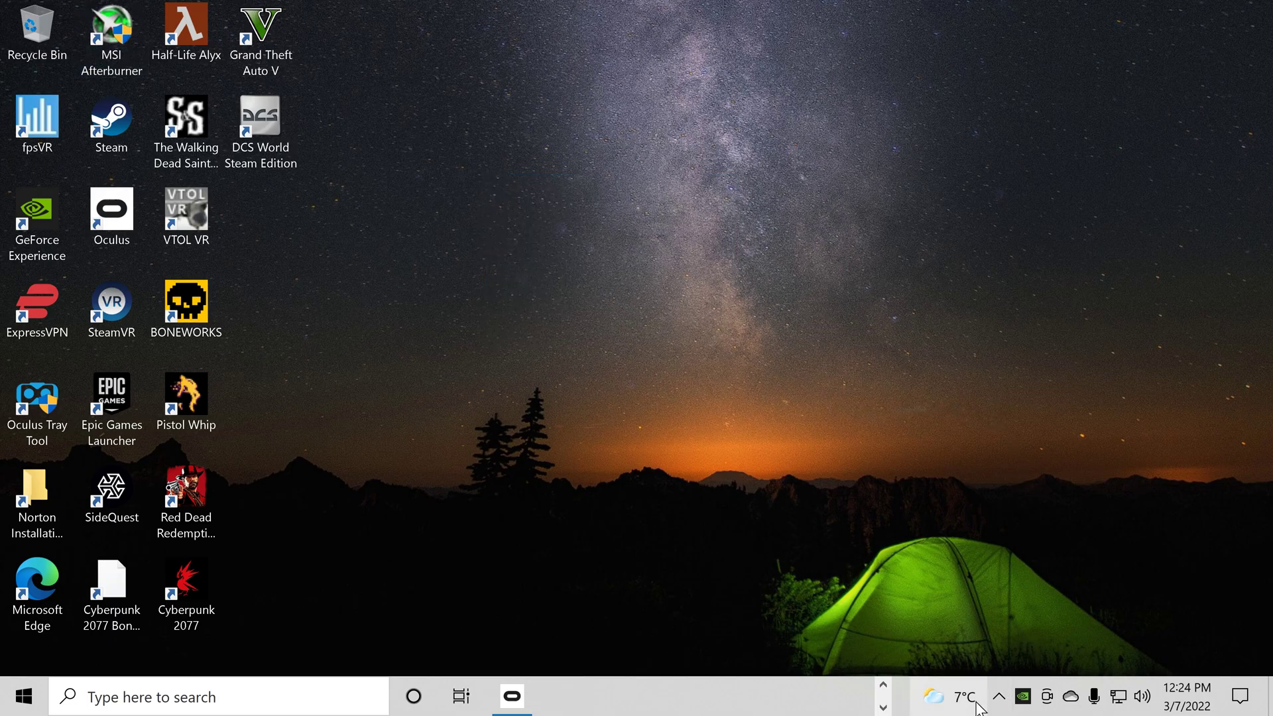
left_click(997, 700)
right_click(1063, 577)
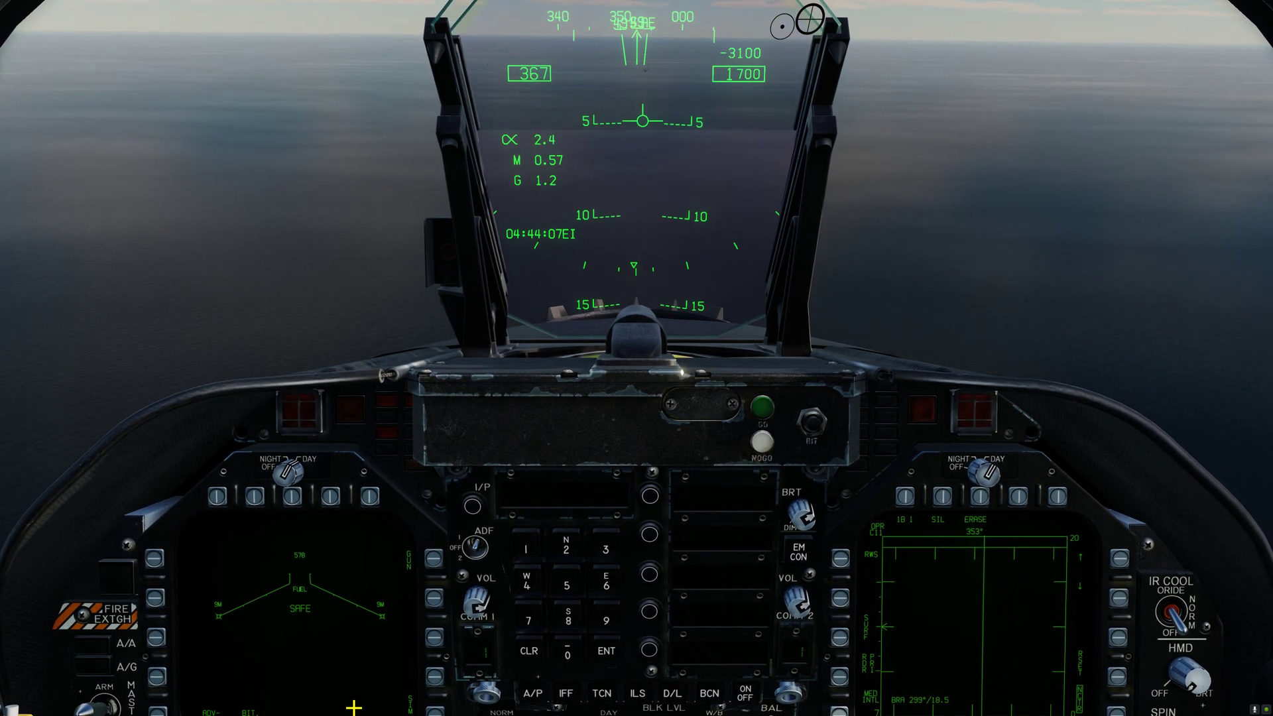
Cycle external F2 views from the F/A-18C to the S-3B Tanker, SH-60B, and back.
key("F2")
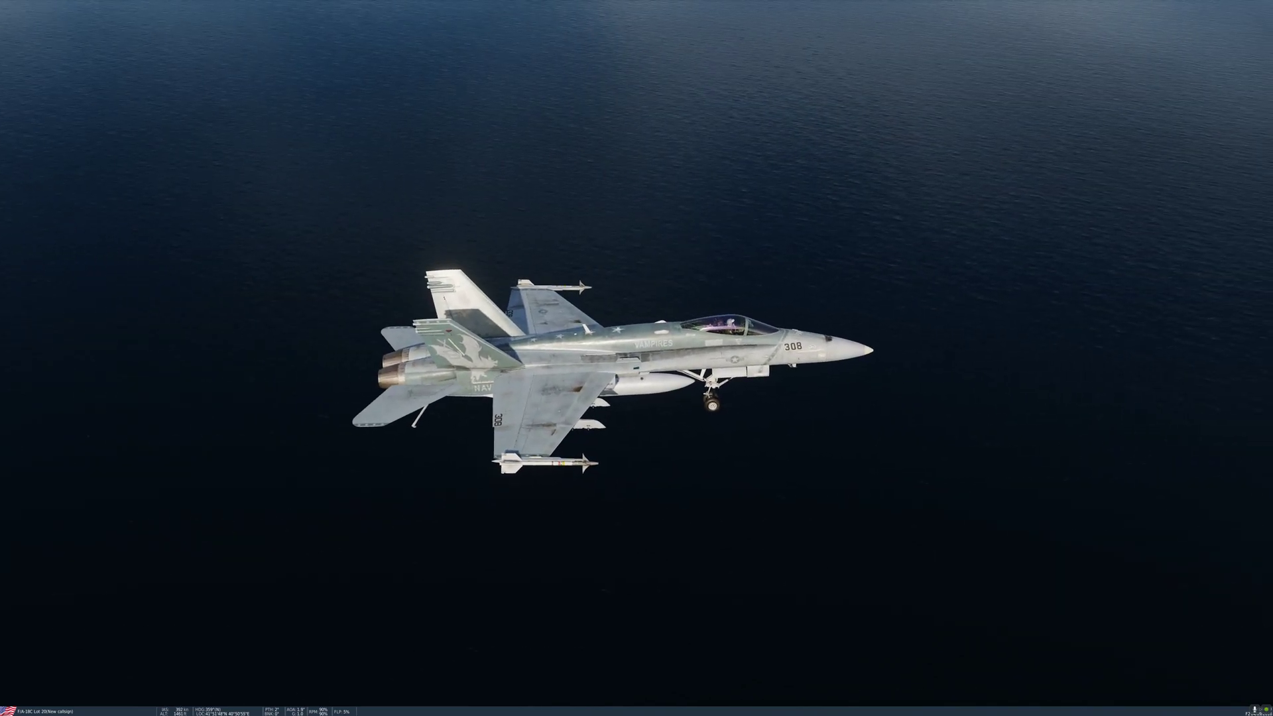
key("F2")
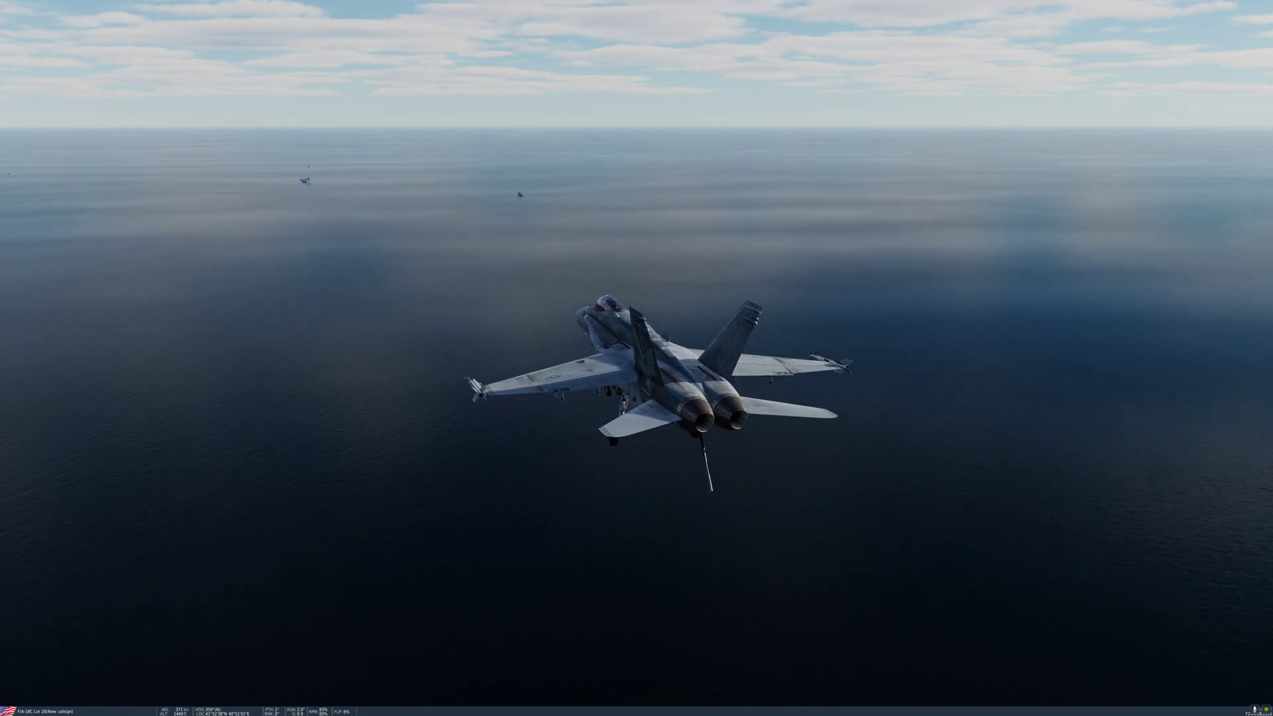
key("F2")
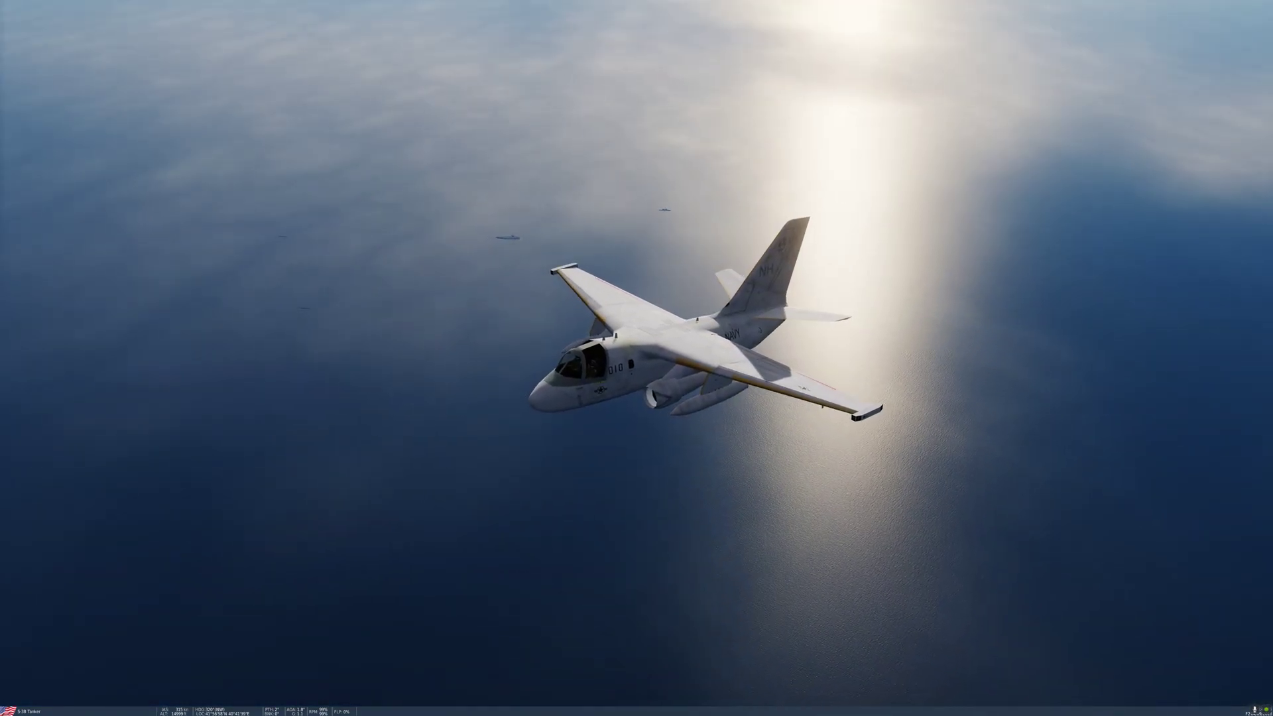
key("F2")
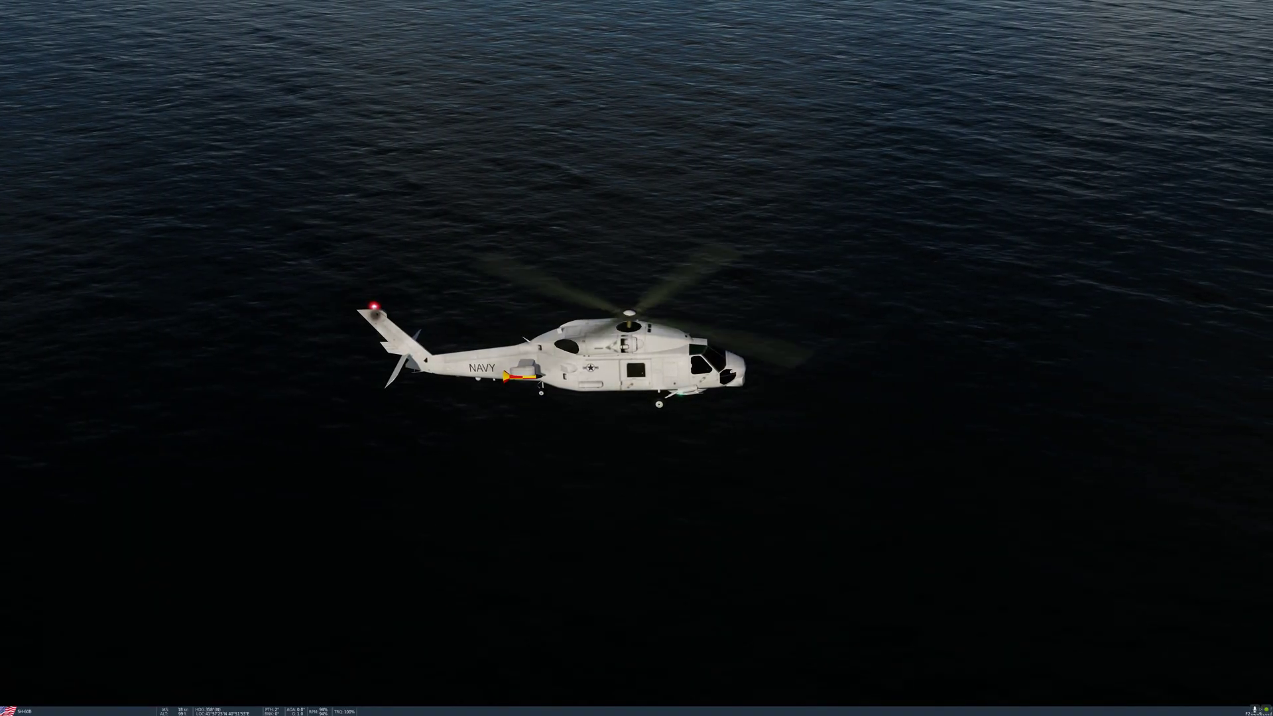
key("F2")
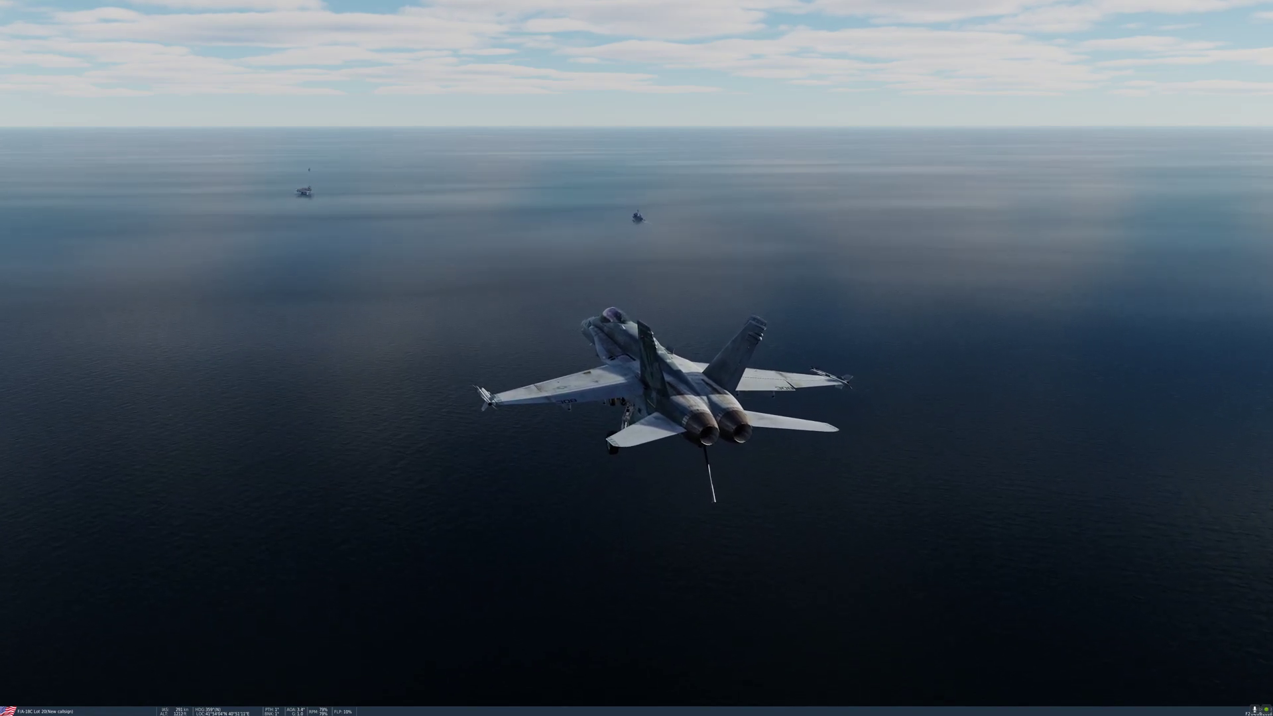
Watch the F/A-18C approach through fly-by, cockpit and chase views.
key("F3")
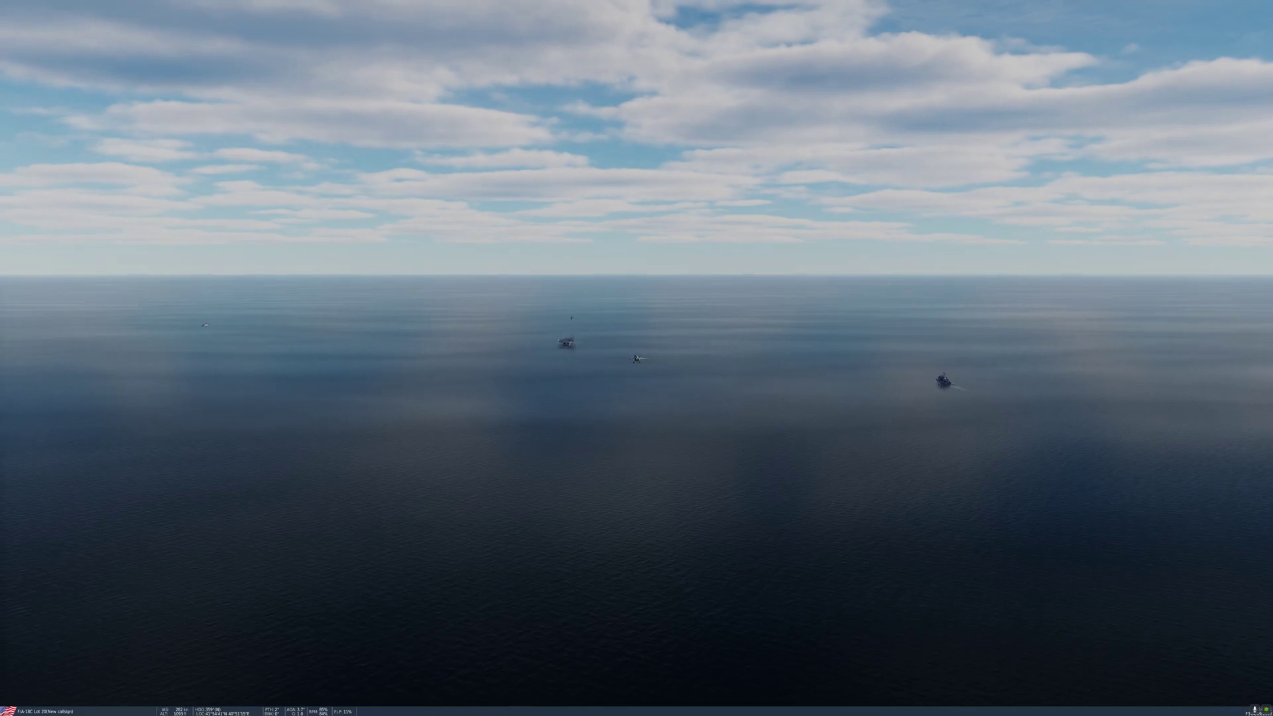
key("F1")
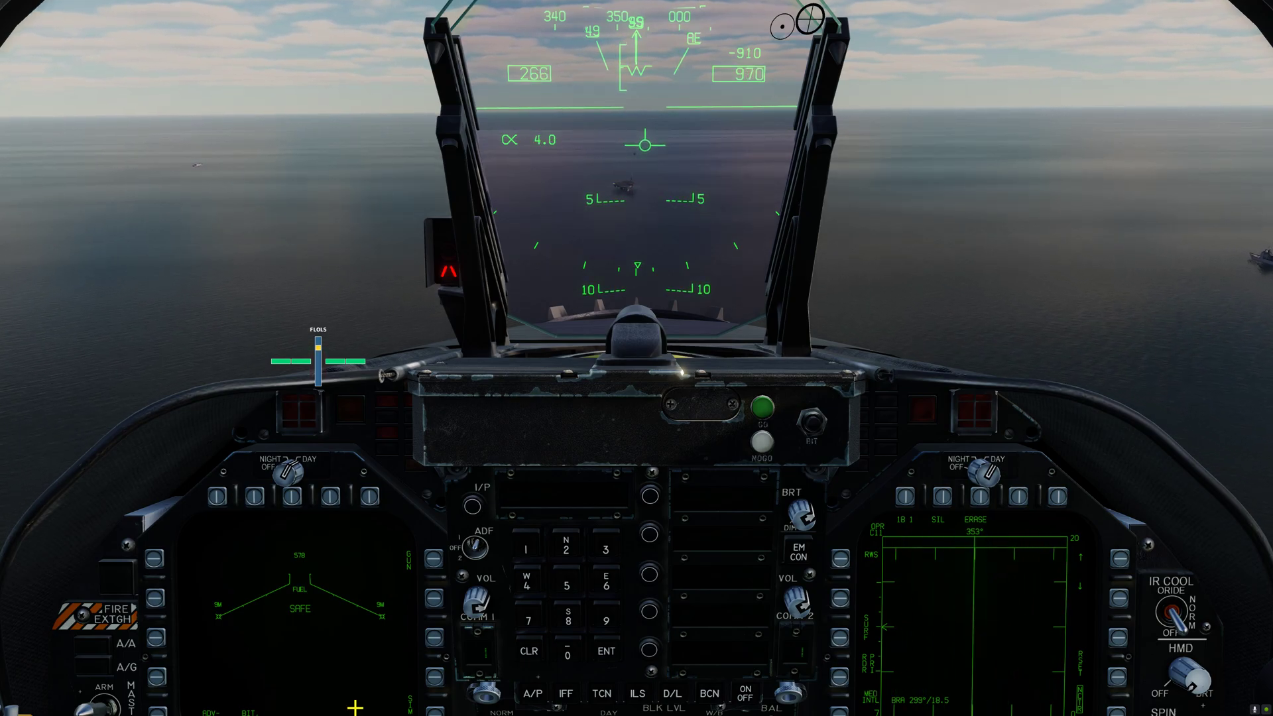
key("F2")
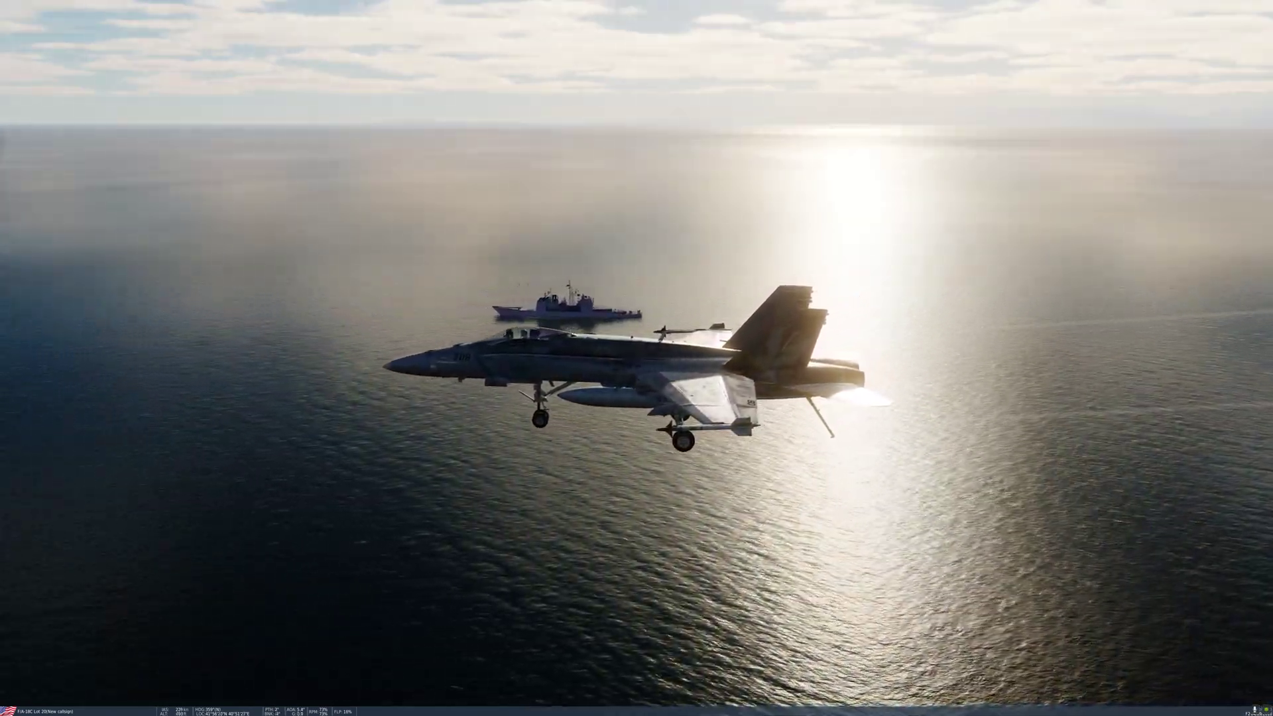
key("F3")
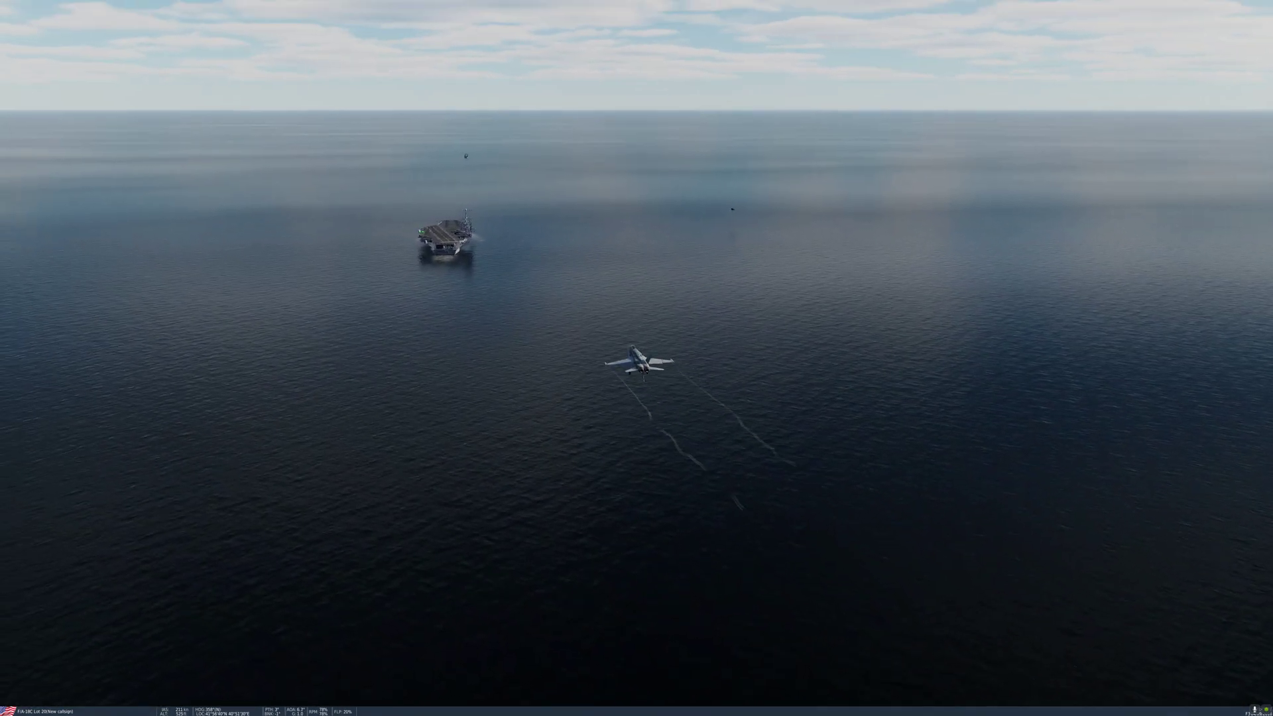
Trap the F/A-18 on the carrier, switching between chase, cockpit and deck-camera views.
key("F2")
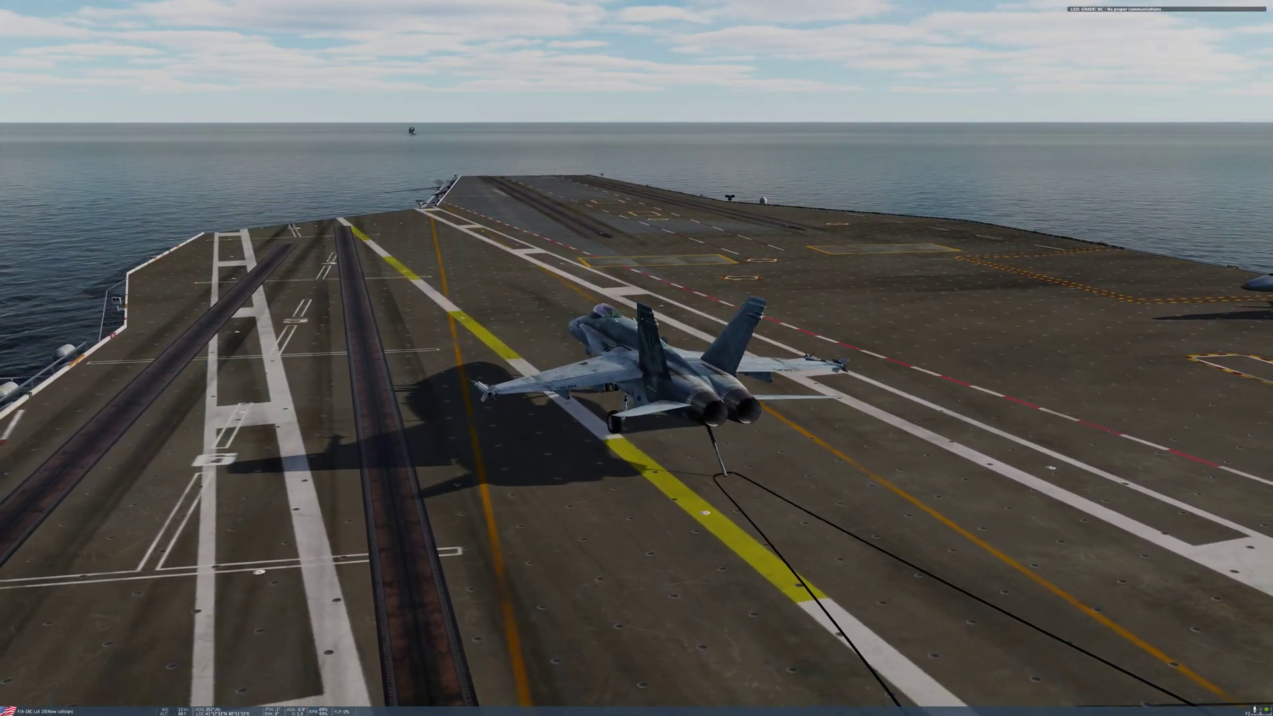
key("F1")
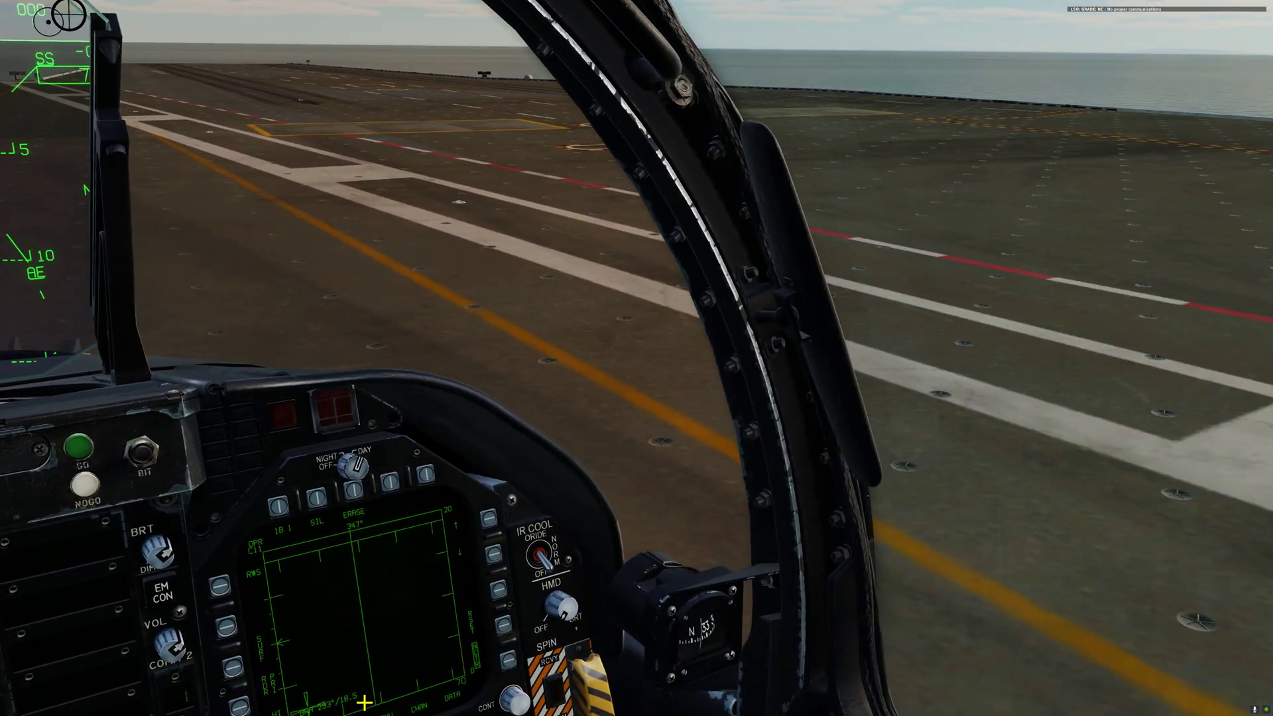
key("F2")
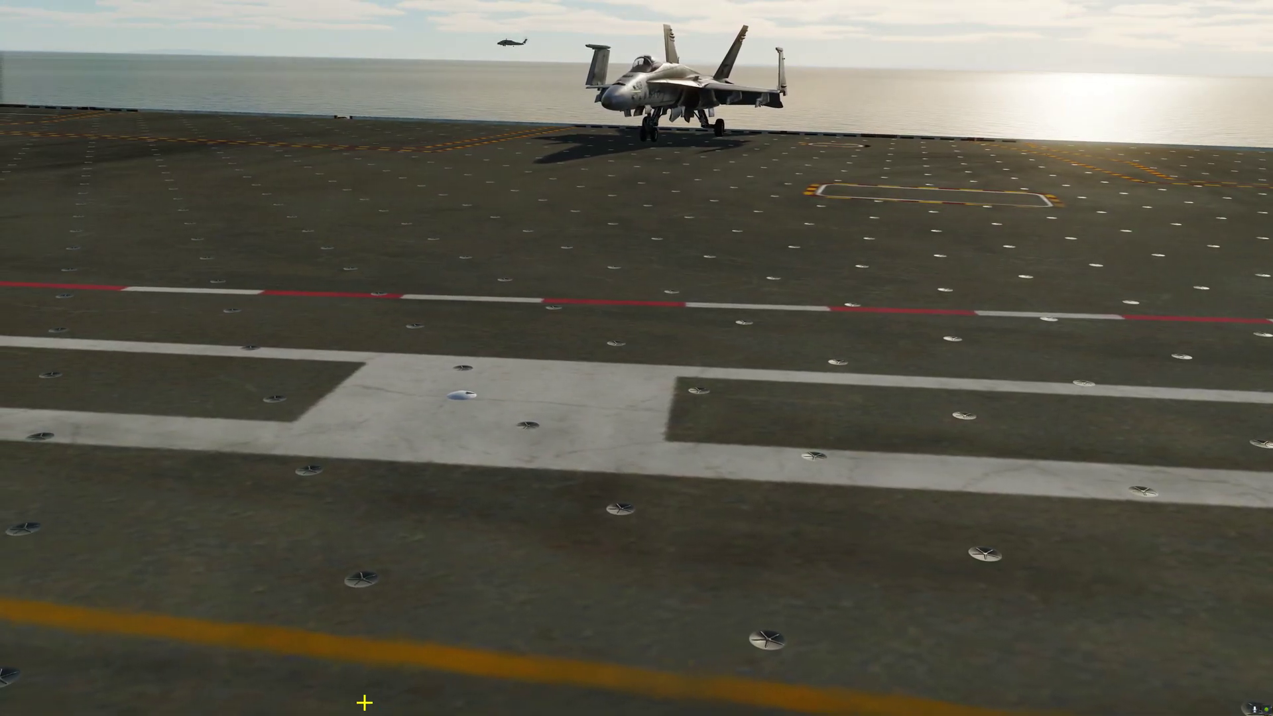
key("F1")
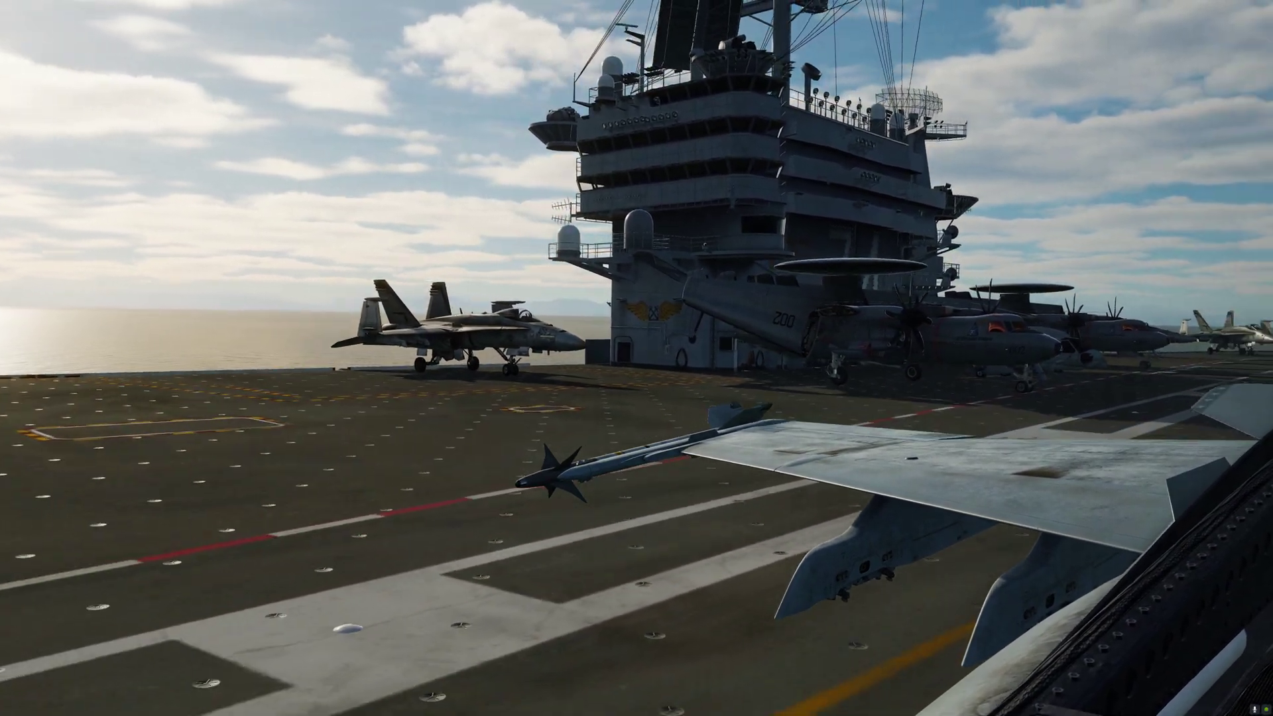
key("F2")
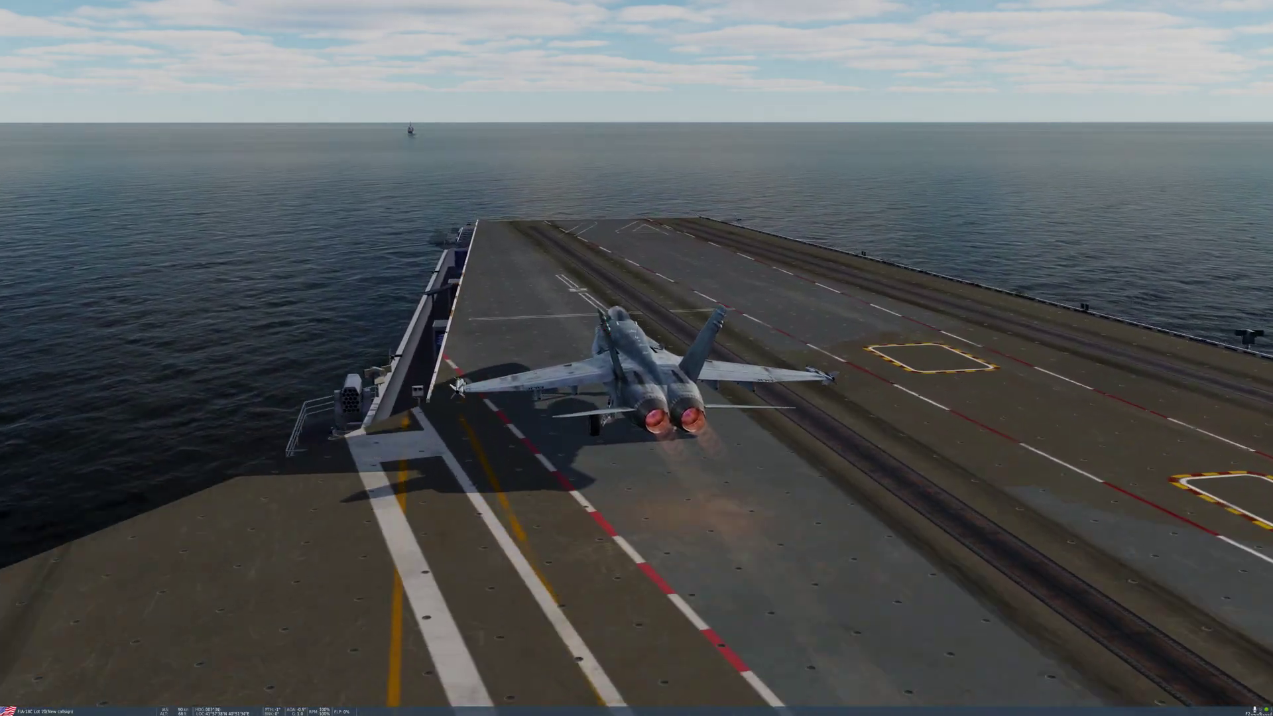
Catapult off the carrier and climb out, watching from fly-by, chase and cockpit views.
key("F3")
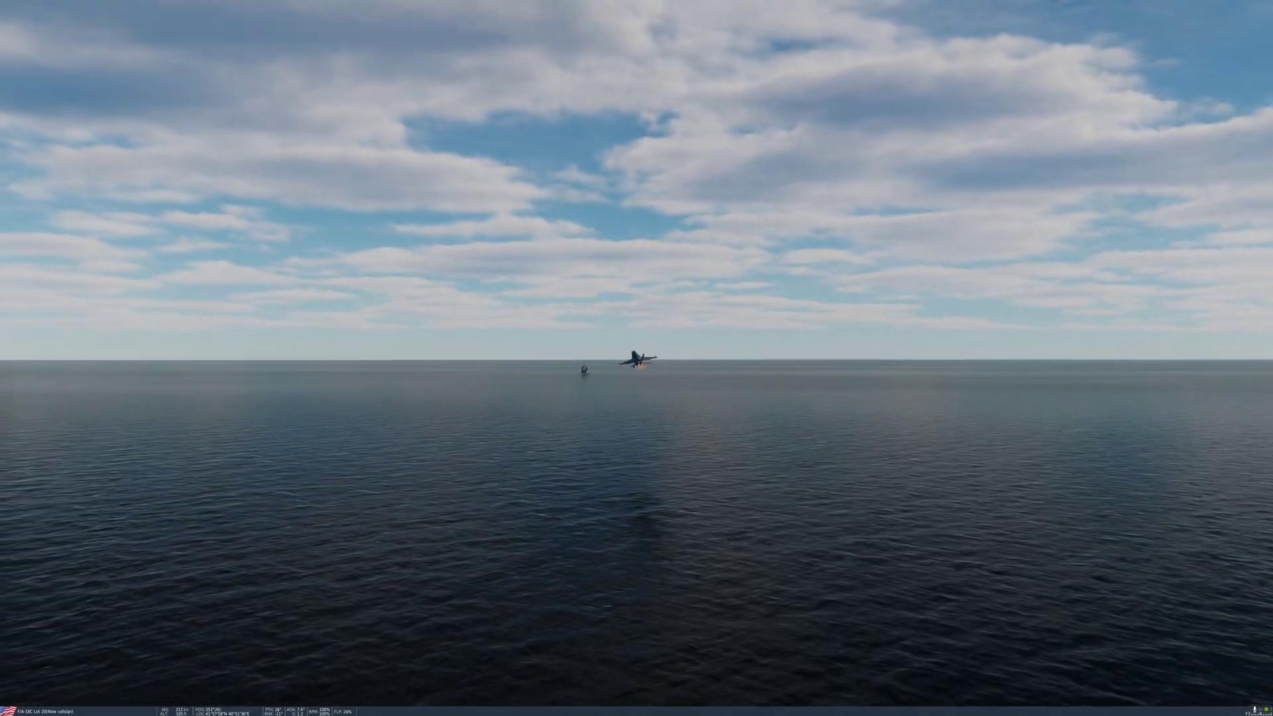
key("F2")
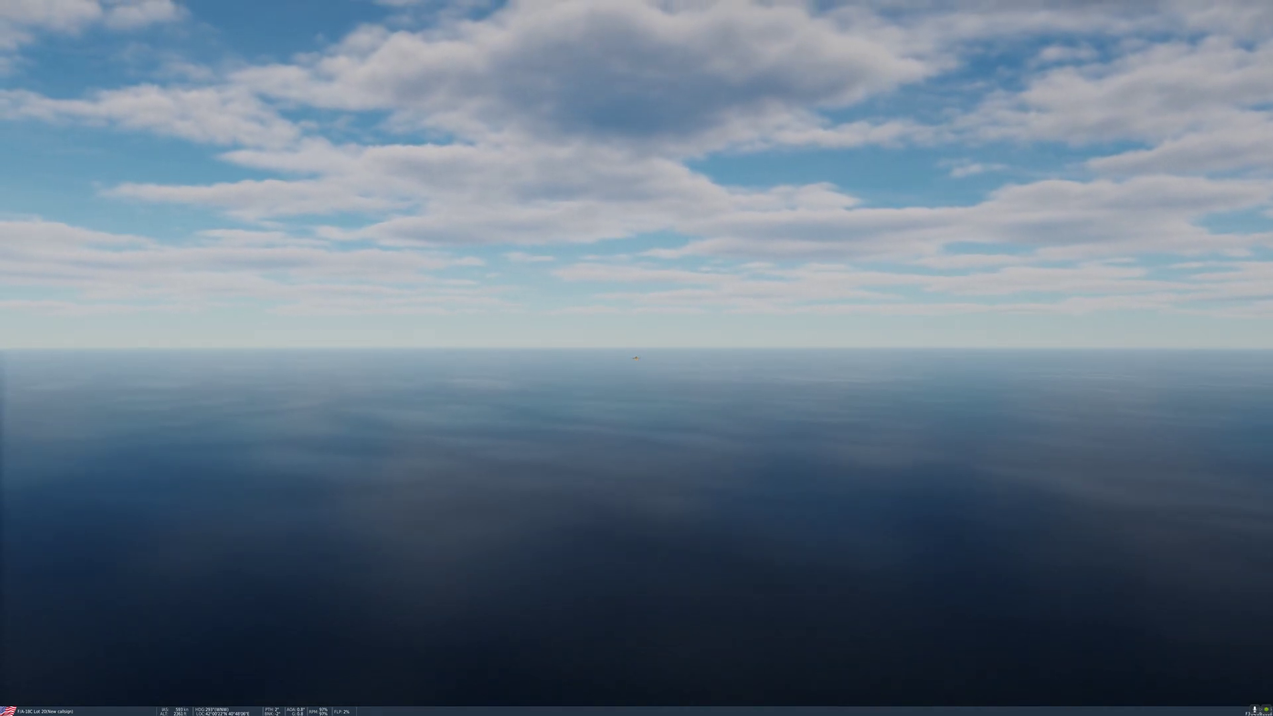
key("F1")
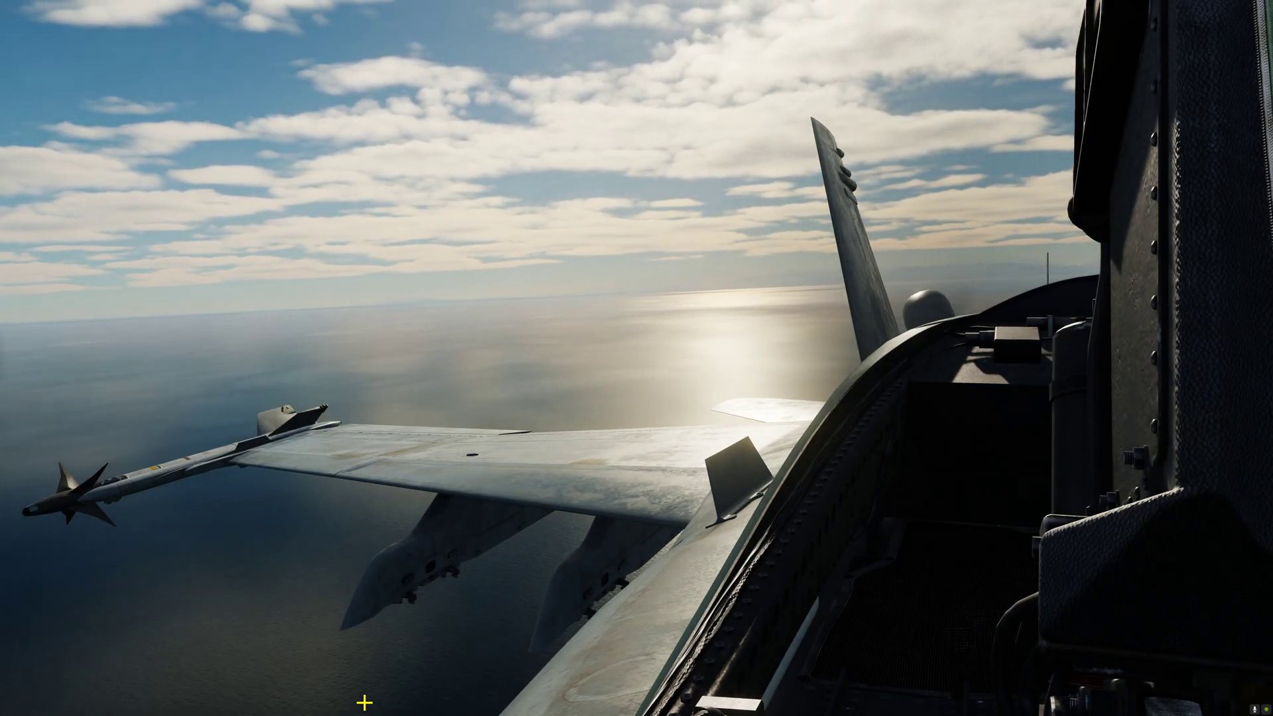
key("KP_5")
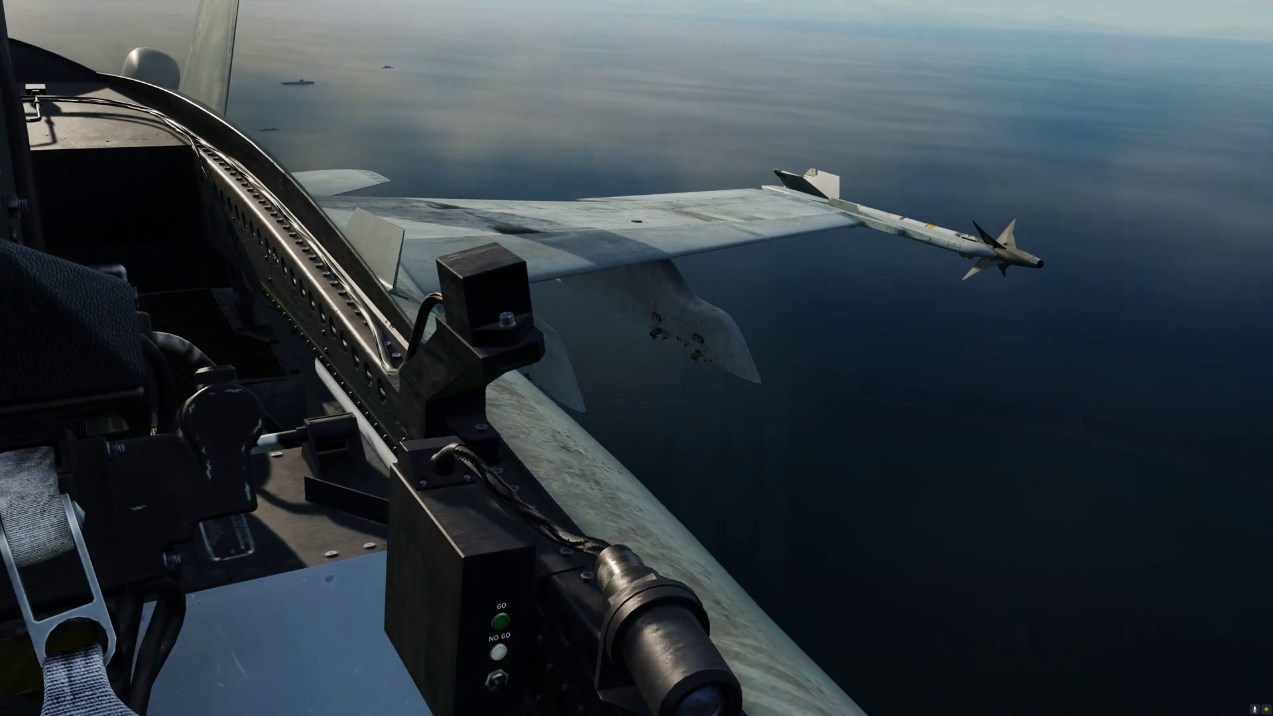
key("F2")
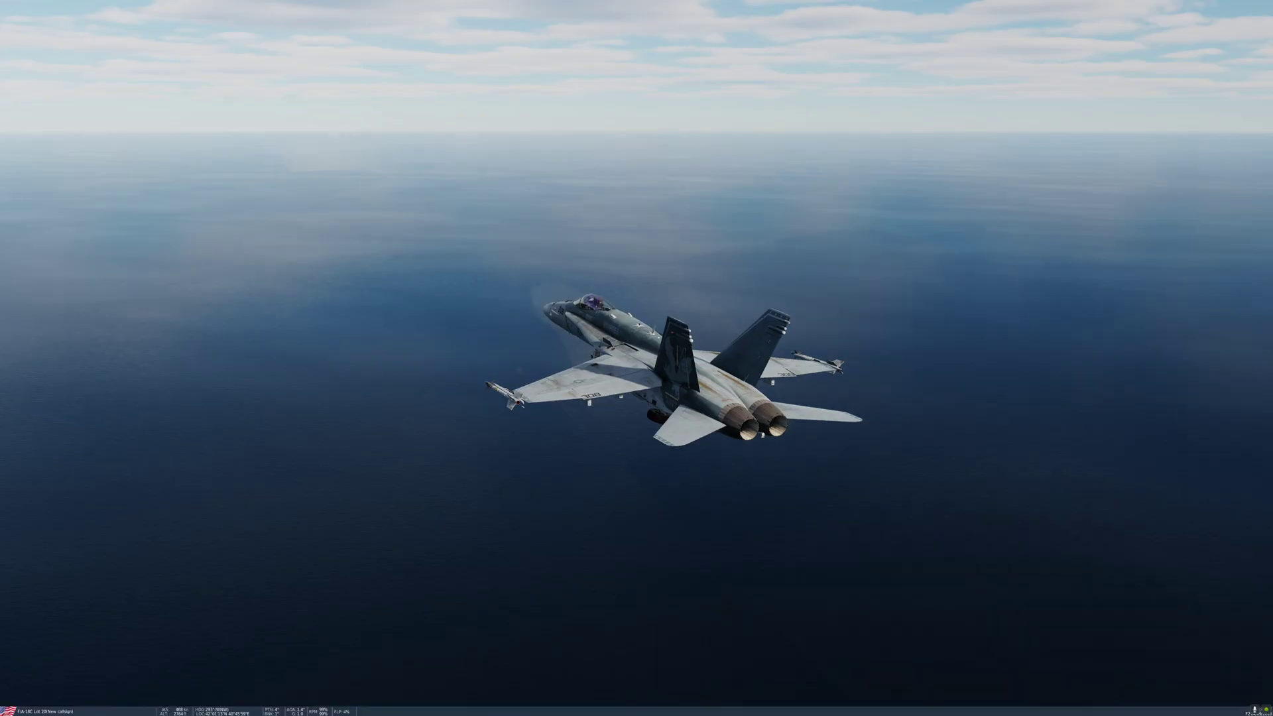